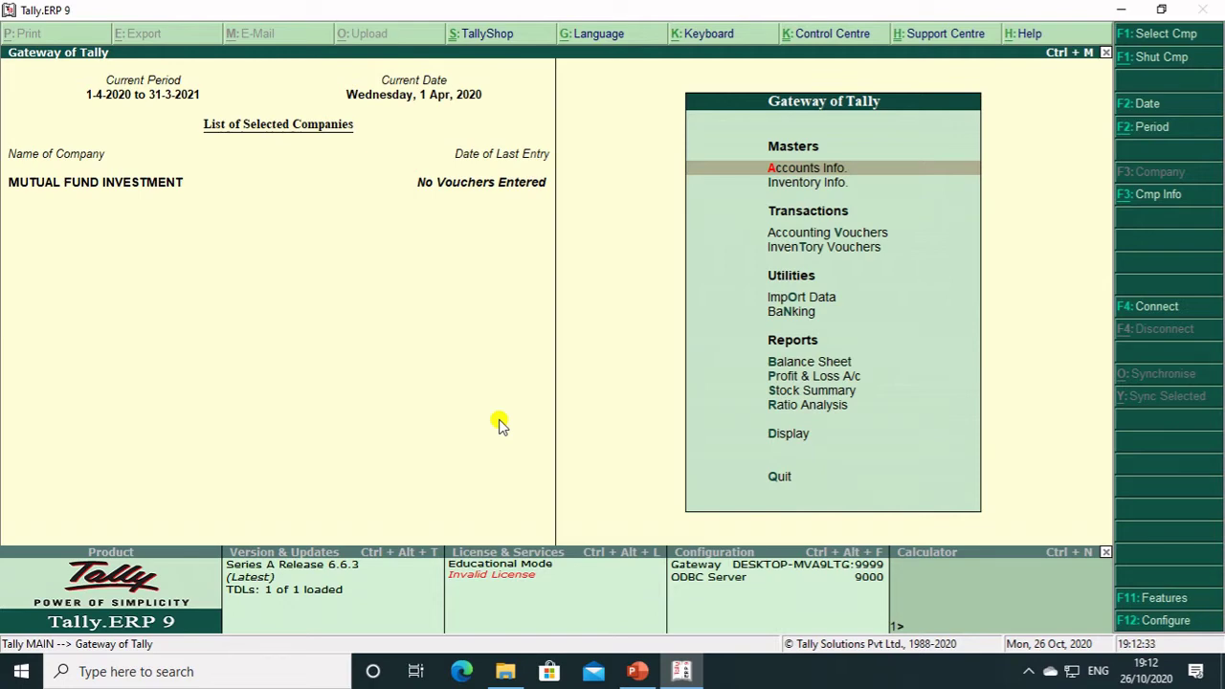
- Open the LONG TERM INVESTMENT group for alteration, check its parent group, and leave it without saving
{"action": "key", "text": "Return"}
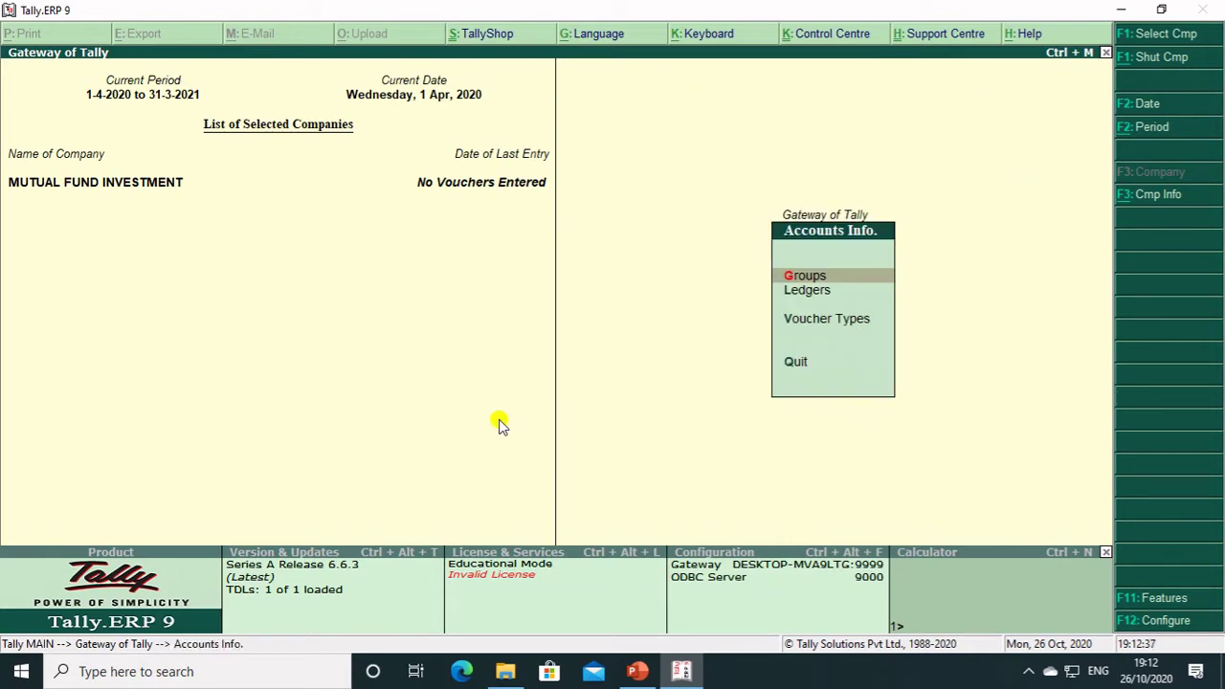
{"action": "key", "text": "Return"}
{"action": "key", "text": "Down"}
{"action": "key", "text": "Down"}
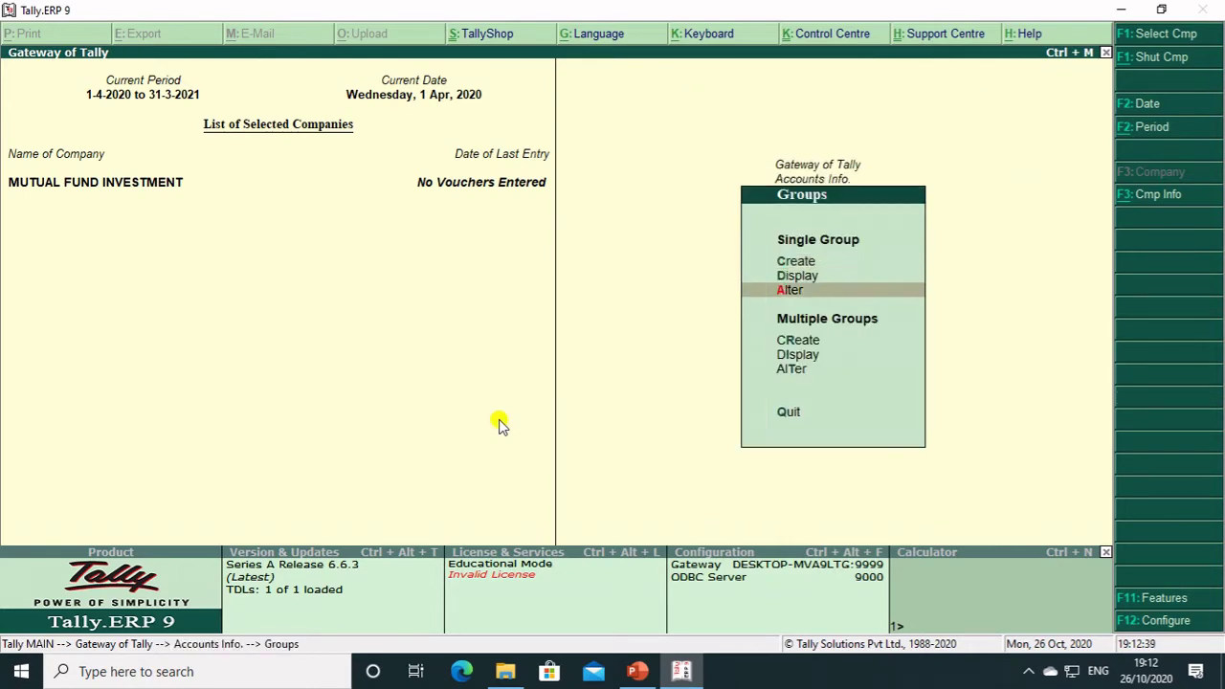
{"action": "key", "text": "Return"}
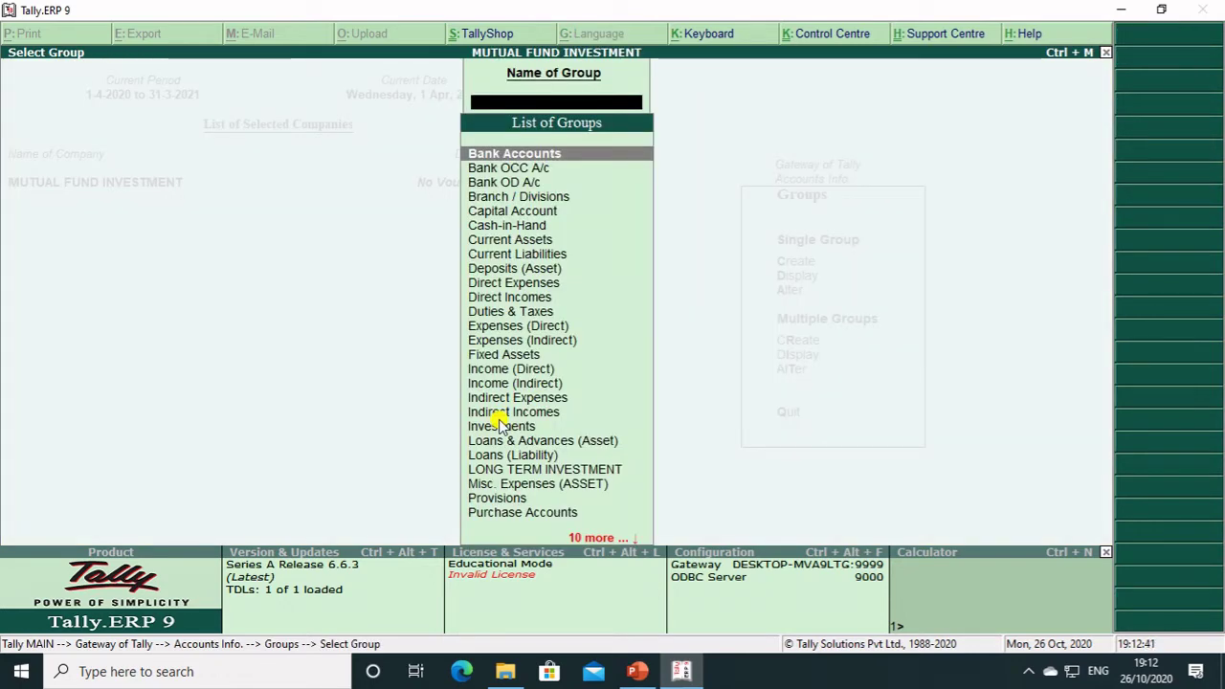
{"action": "key", "text": "Down"}
{"action": "type", "text": "L"}
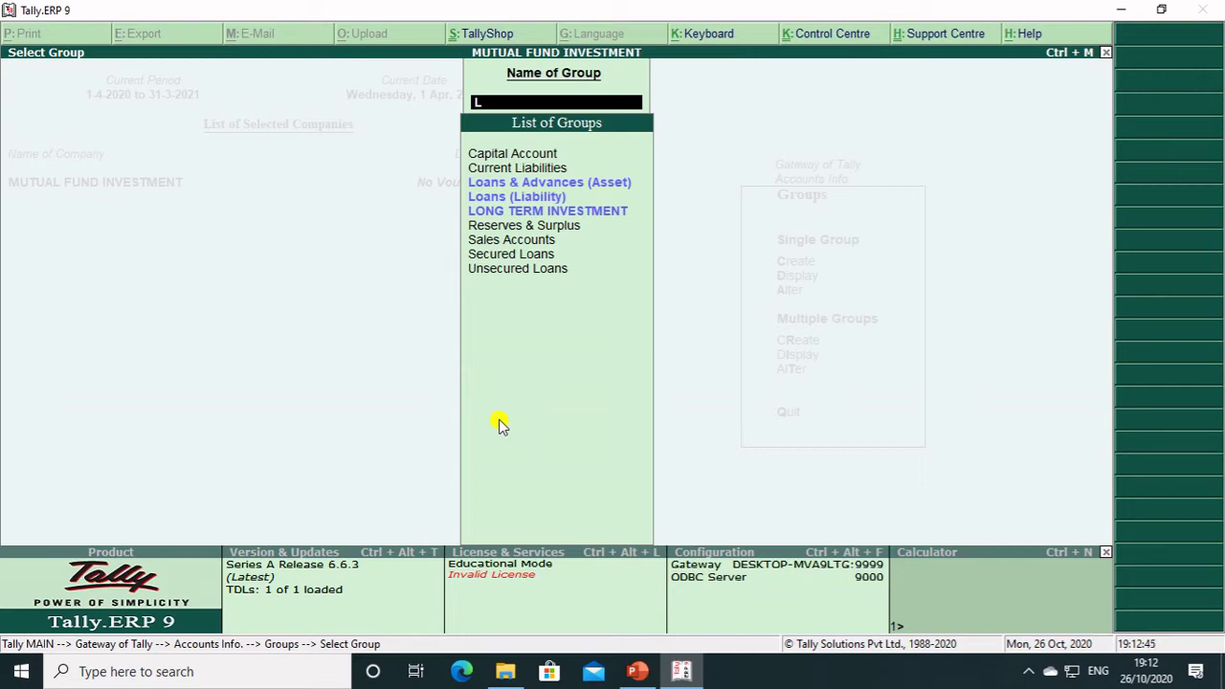
{"action": "key", "text": "Down"}
{"action": "key", "text": "Down"}
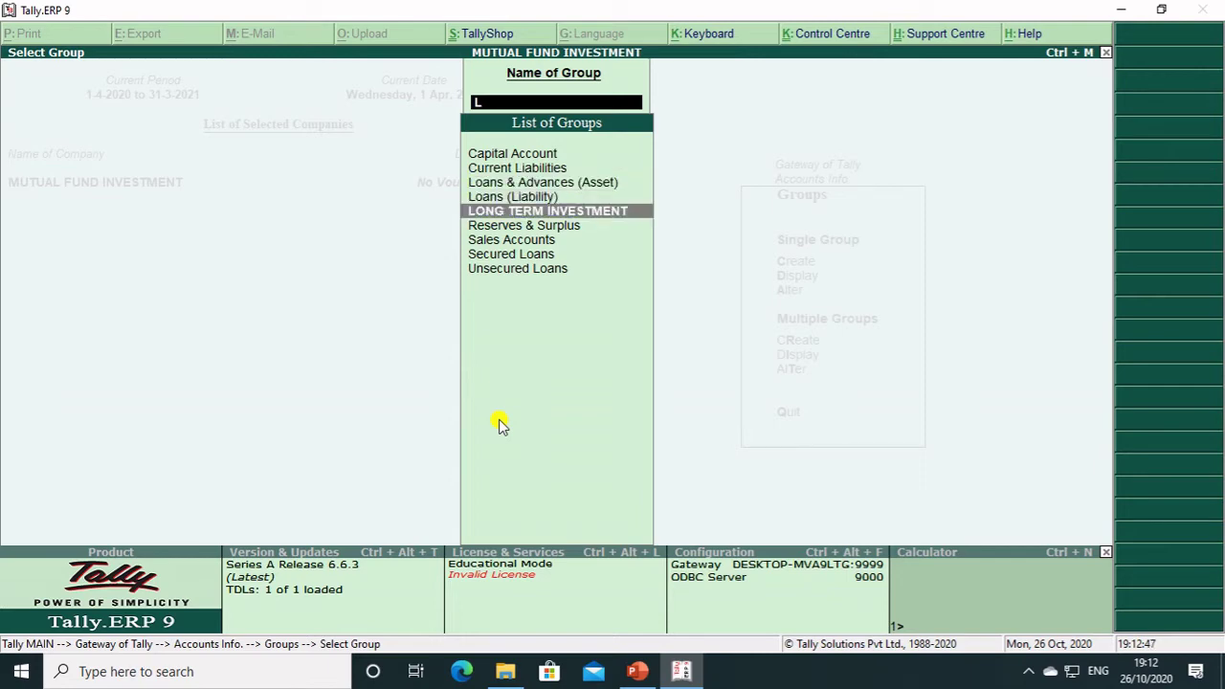
{"action": "key", "text": "Return"}
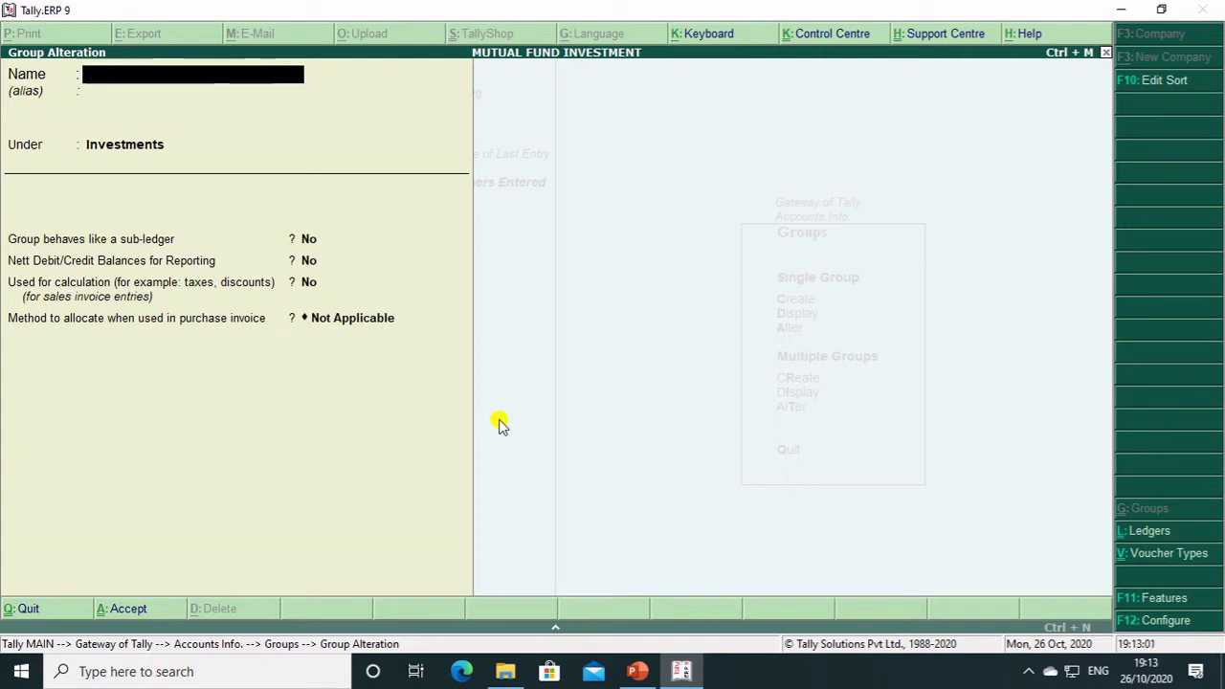
{"action": "key", "text": "Escape"}
{"action": "key", "text": "Escape"}
{"action": "key", "text": "Escape"}
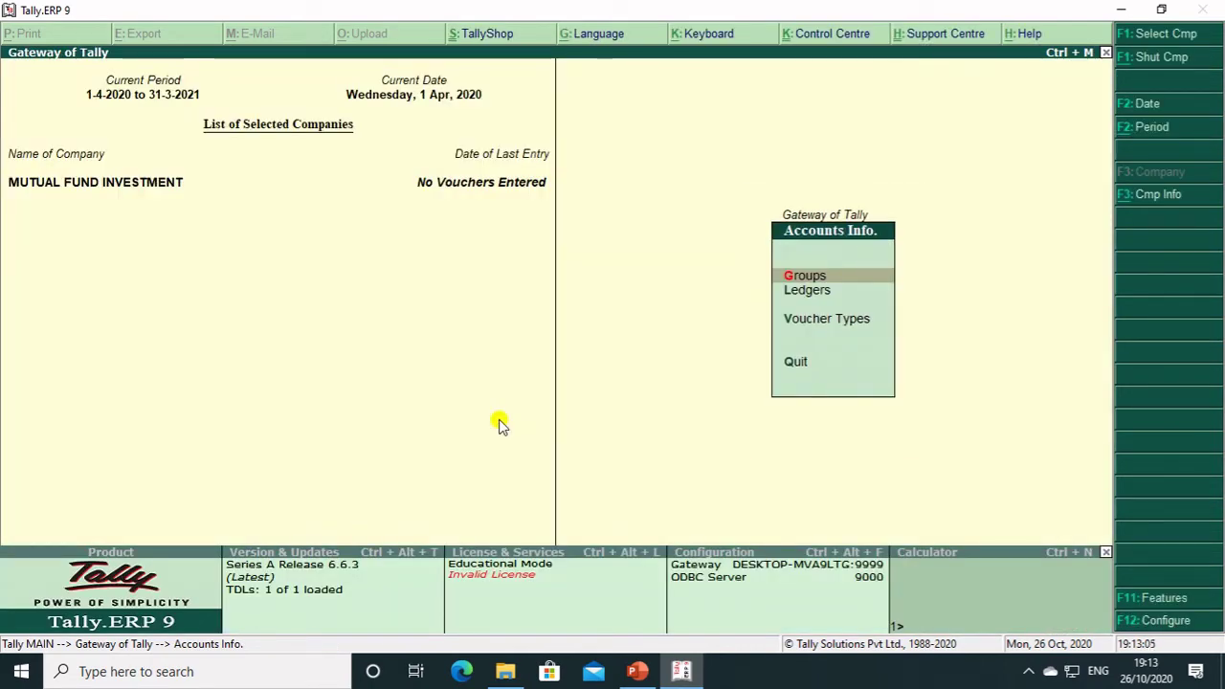
- Open the MUTUAL FUNDS ledger for alteration
{"action": "key", "text": "Down"}
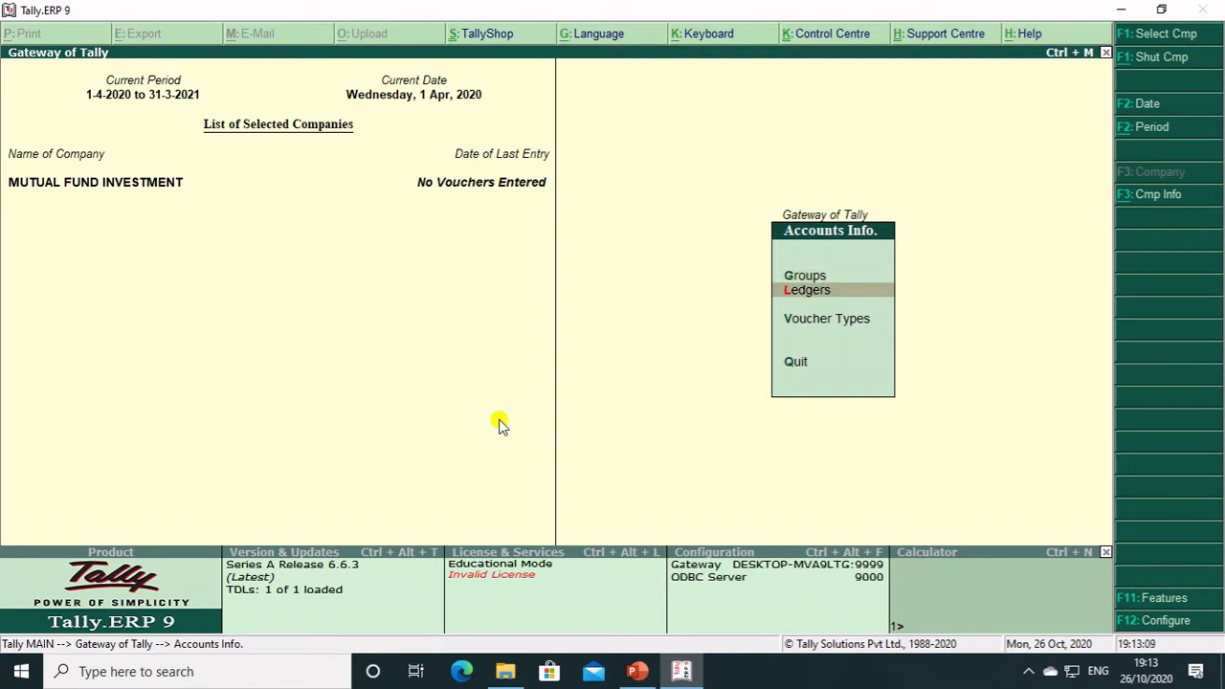
{"action": "key", "text": "Return"}
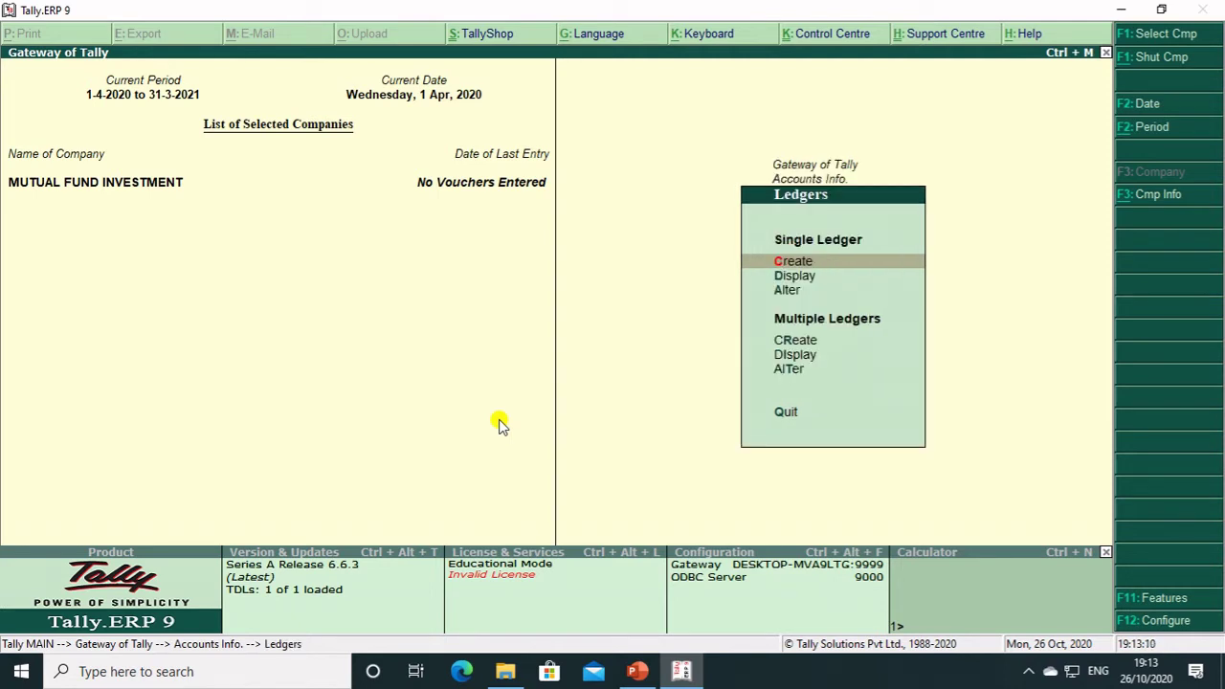
{"action": "key", "text": "Down"}
{"action": "key", "text": "Down"}
{"action": "key", "text": "Return"}
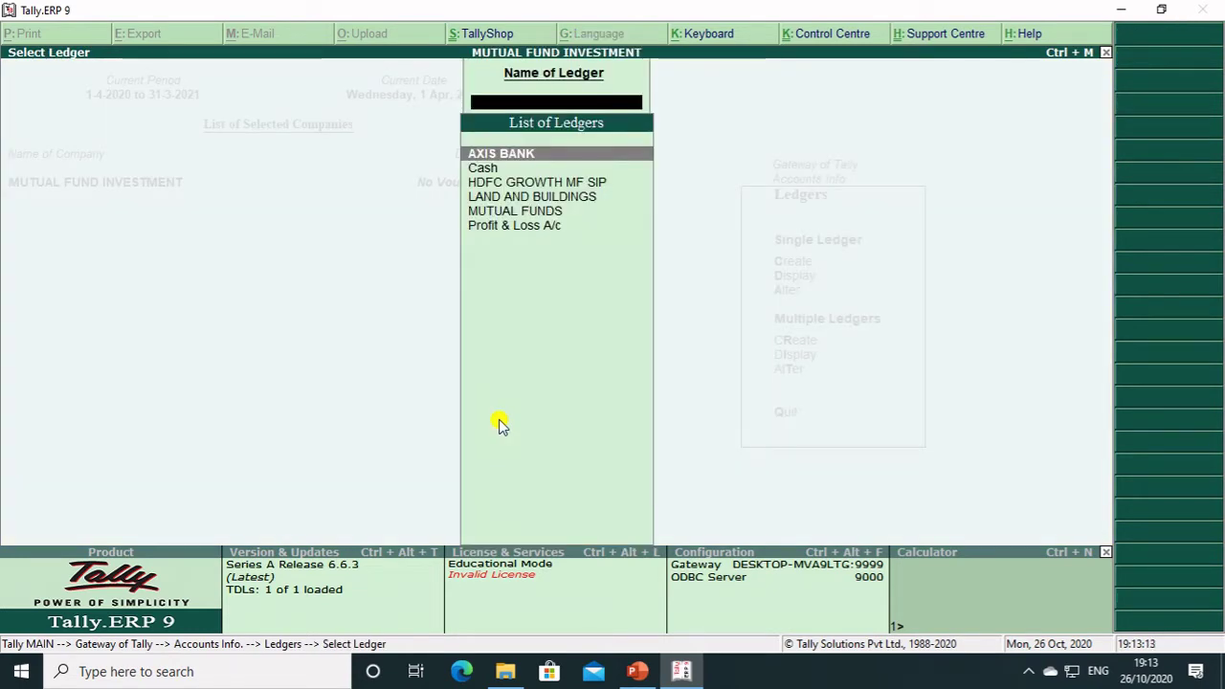
{"action": "key", "text": "Down"}
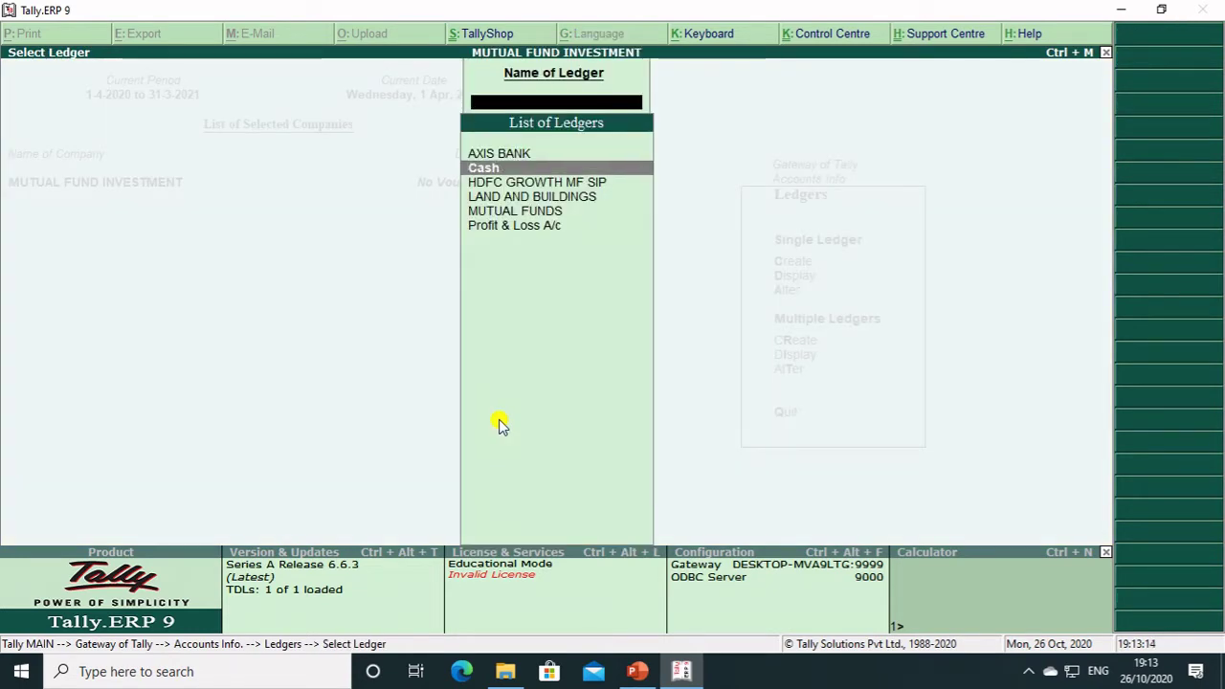
{"action": "key", "text": "Down"}
{"action": "key", "text": "Down"}
{"action": "key", "text": "Down"}
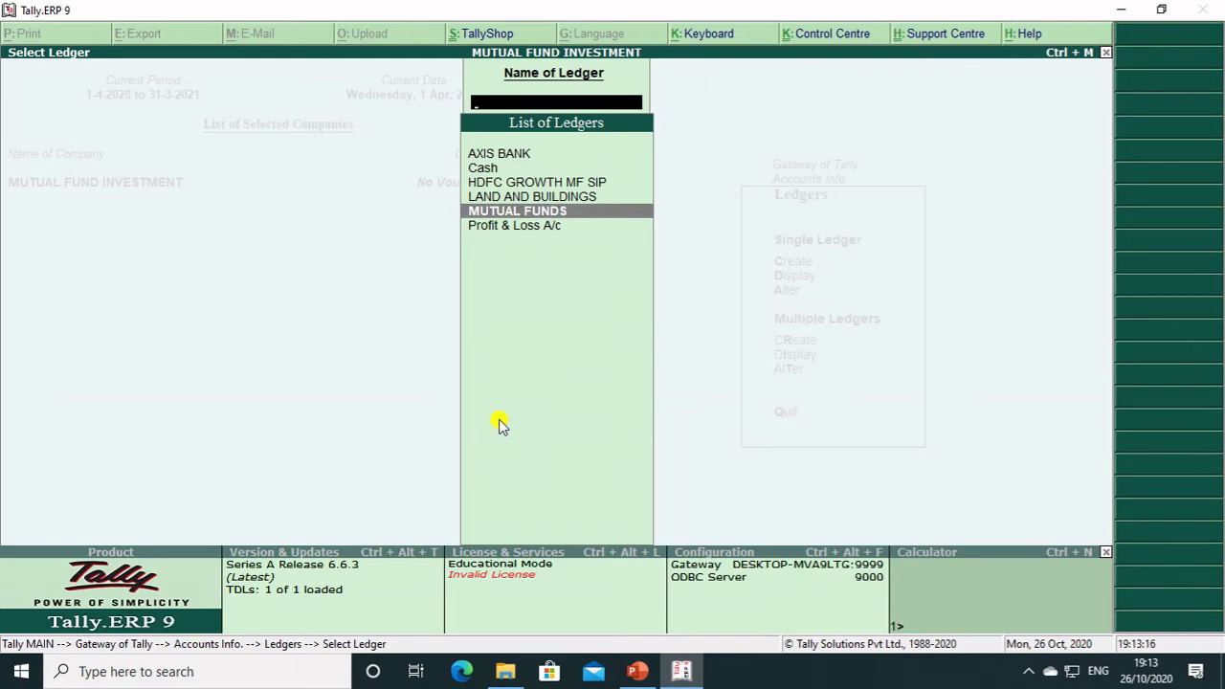
{"action": "key", "text": "Return"}
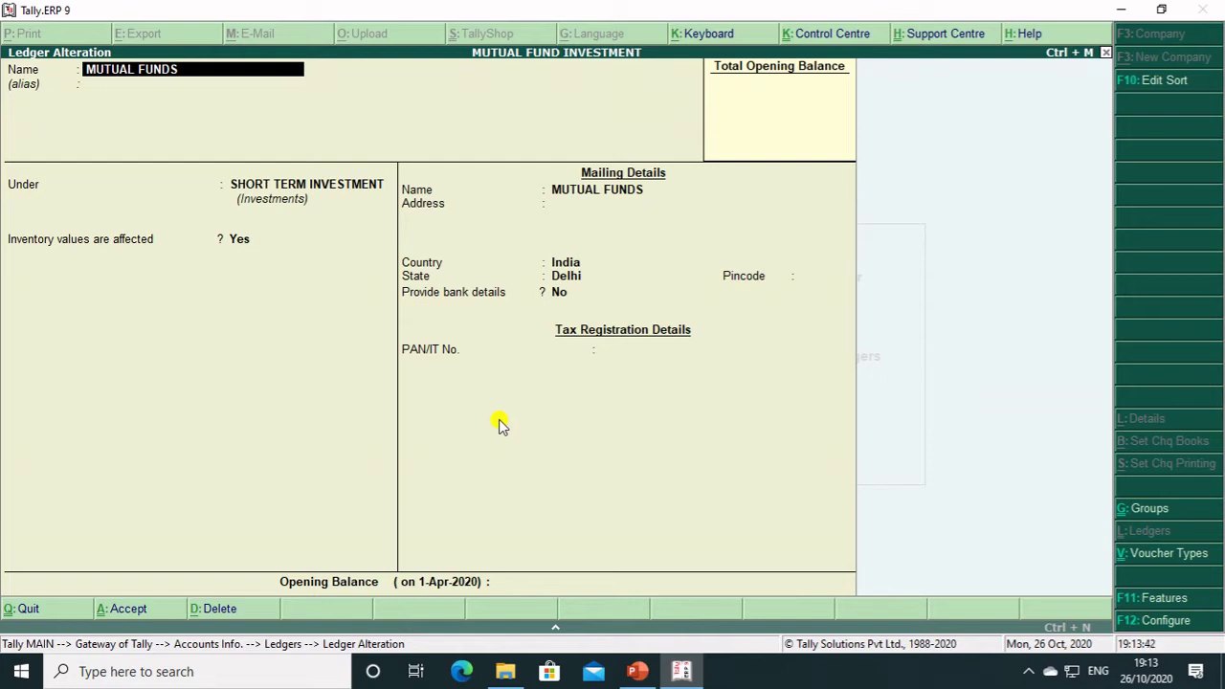
- Check the MUTUAL FUNDS ledger's parent group and inventory-values setting, then leave the ledger without saving
{"action": "key", "text": "Return"}
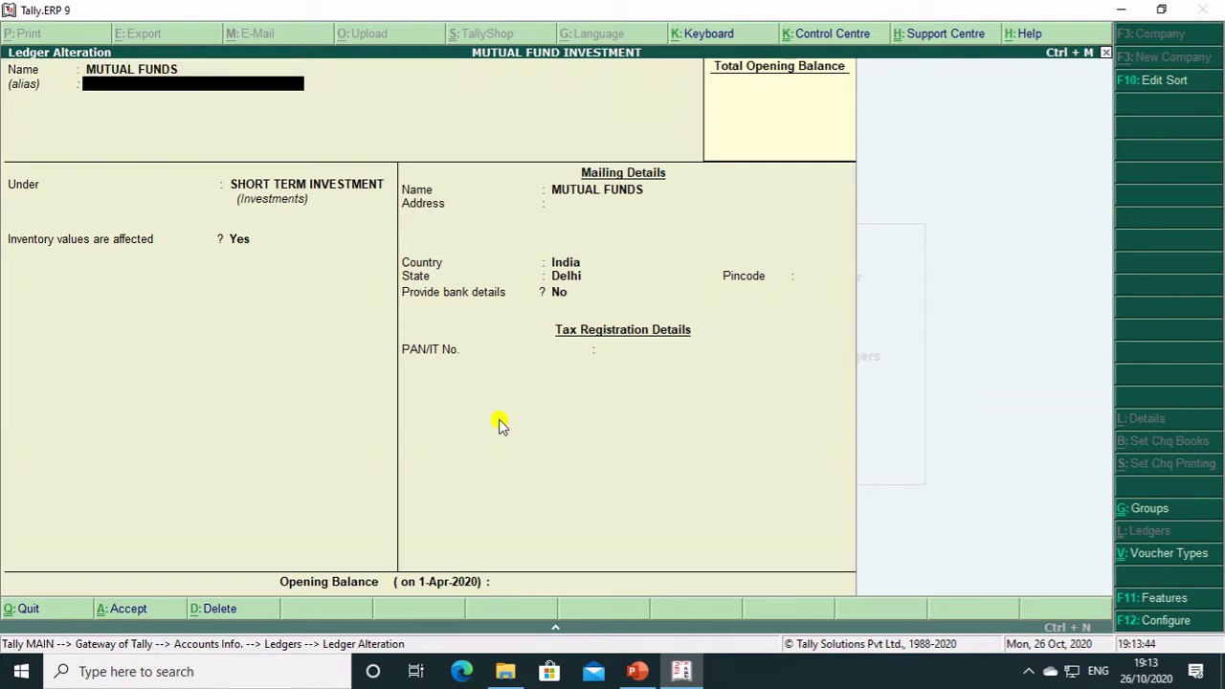
{"action": "key", "text": "Return"}
{"action": "key", "text": "Return"}
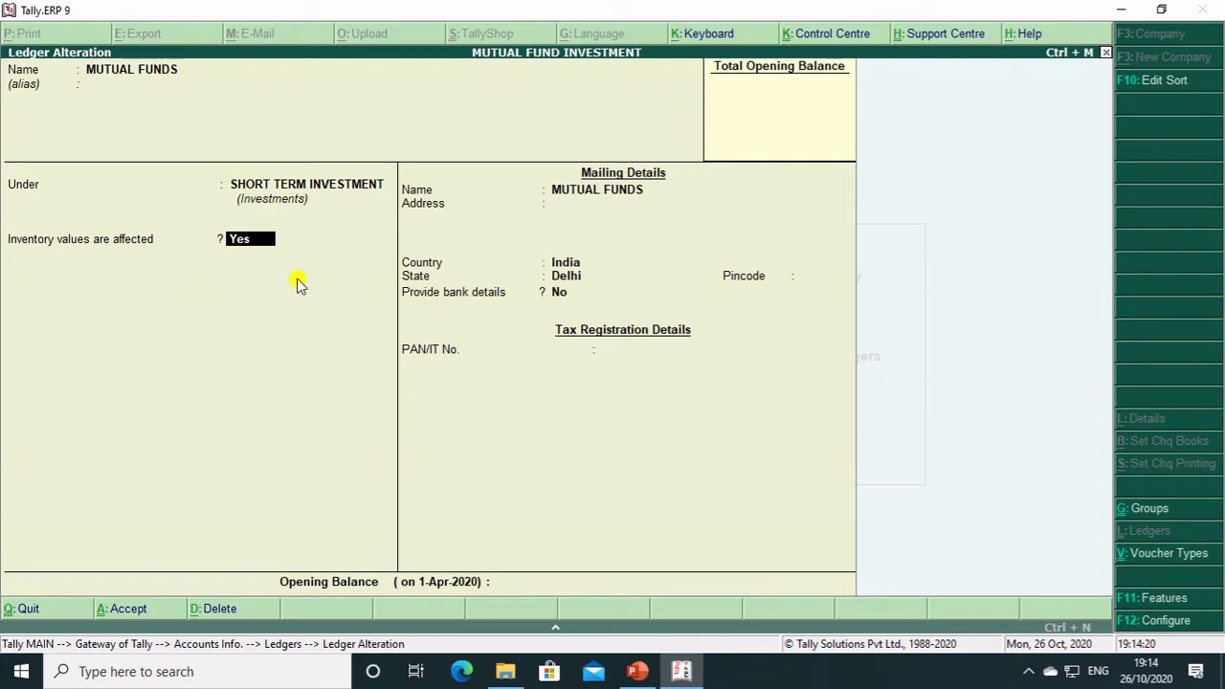
{"action": "key", "text": "BackSpace"}
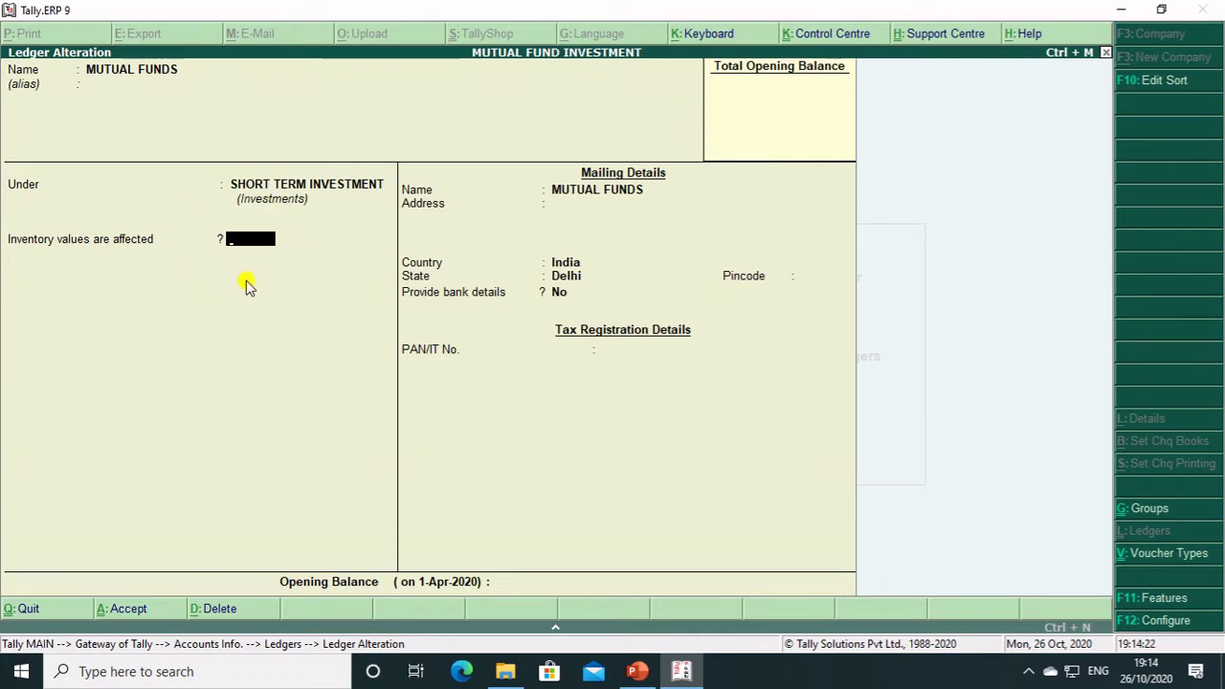
{"action": "key", "text": "Escape"}
- Open the LAND AND BUILDINGS ledger, check its group and inventory-values setting, and leave it without saving
{"action": "key", "text": "Up"}
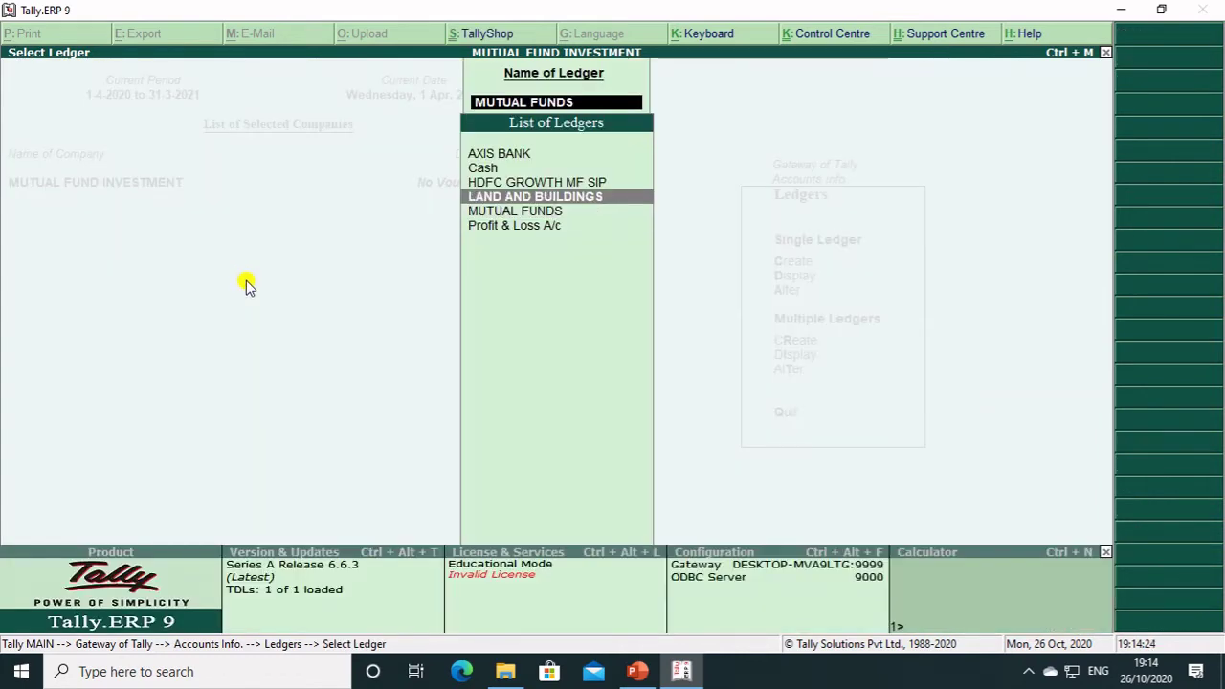
{"action": "key", "text": "Return"}
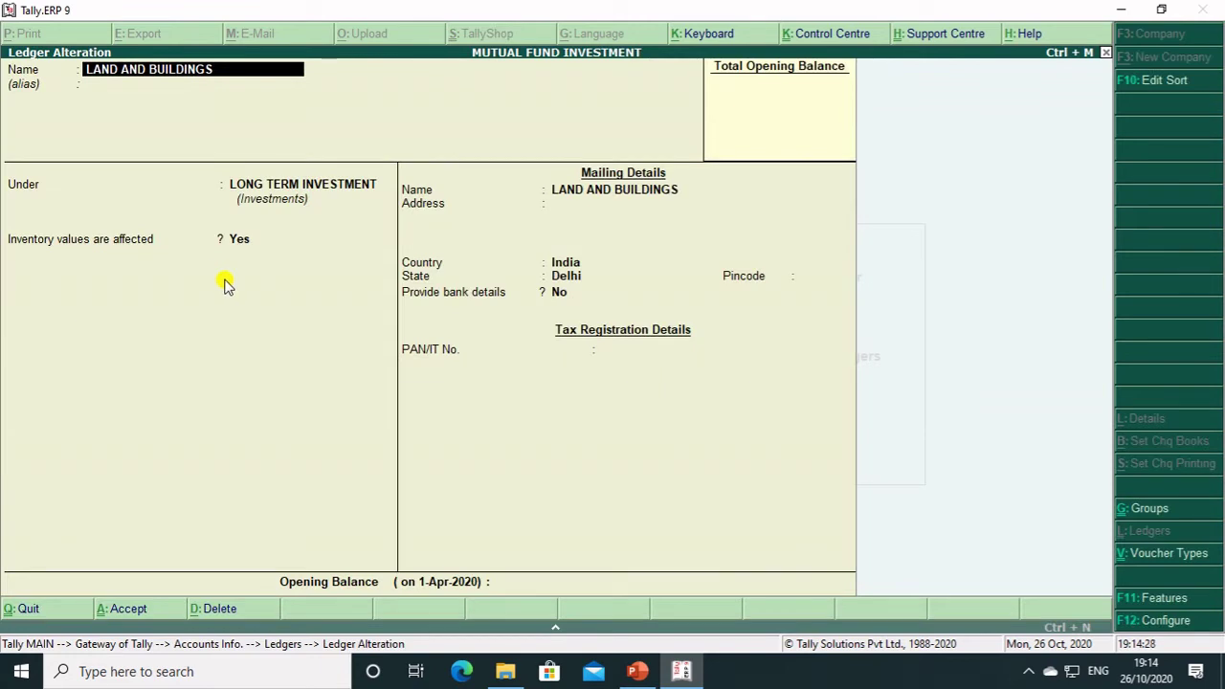
{"action": "key", "text": "Escape"}
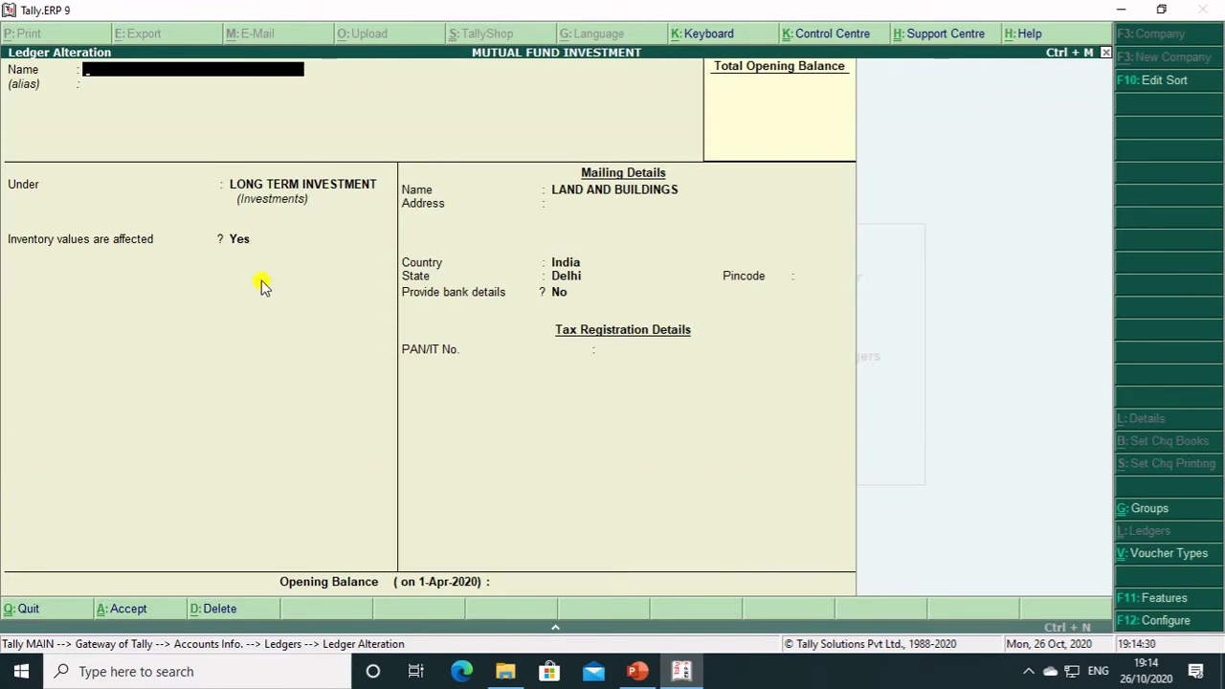
- Review the HDFC GROWTH MF SIP ledger's group and inventory-values setting, then return to the Gateway of Tally without saving
{"action": "key", "text": "Up"}
{"action": "key", "text": "Return"}
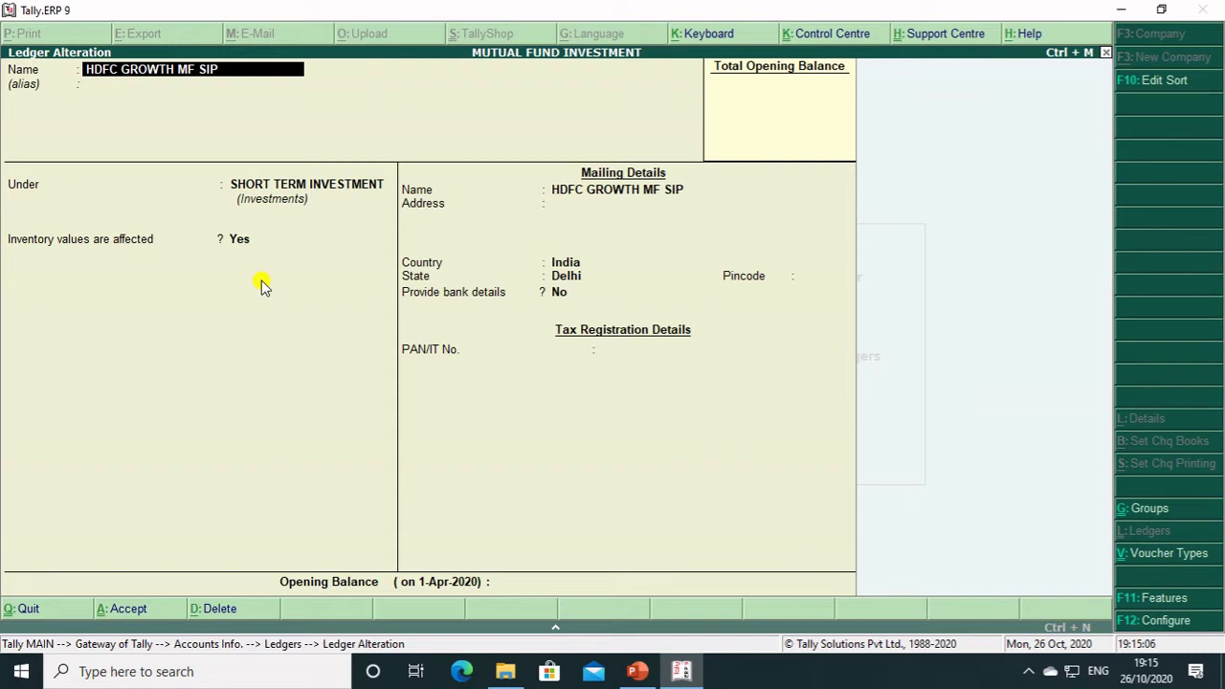
{"action": "key", "text": "BackSpace"}
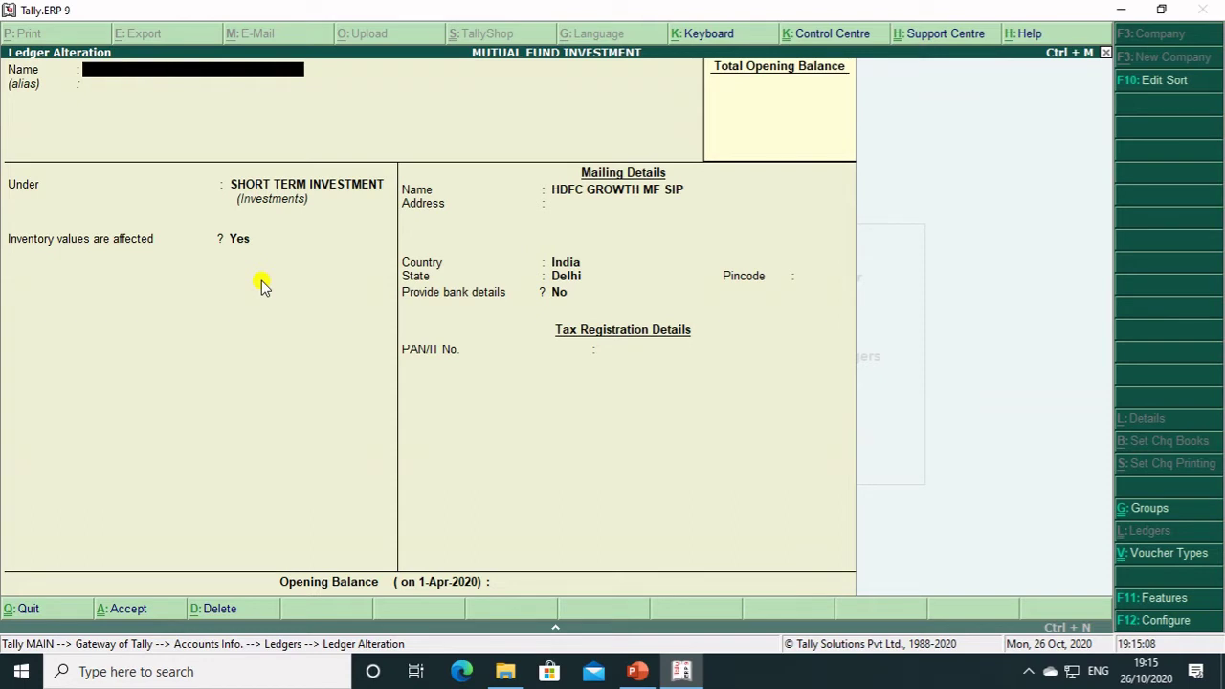
{"action": "key", "text": "Escape"}
{"action": "key", "text": "y"}
{"action": "key", "text": "a"}
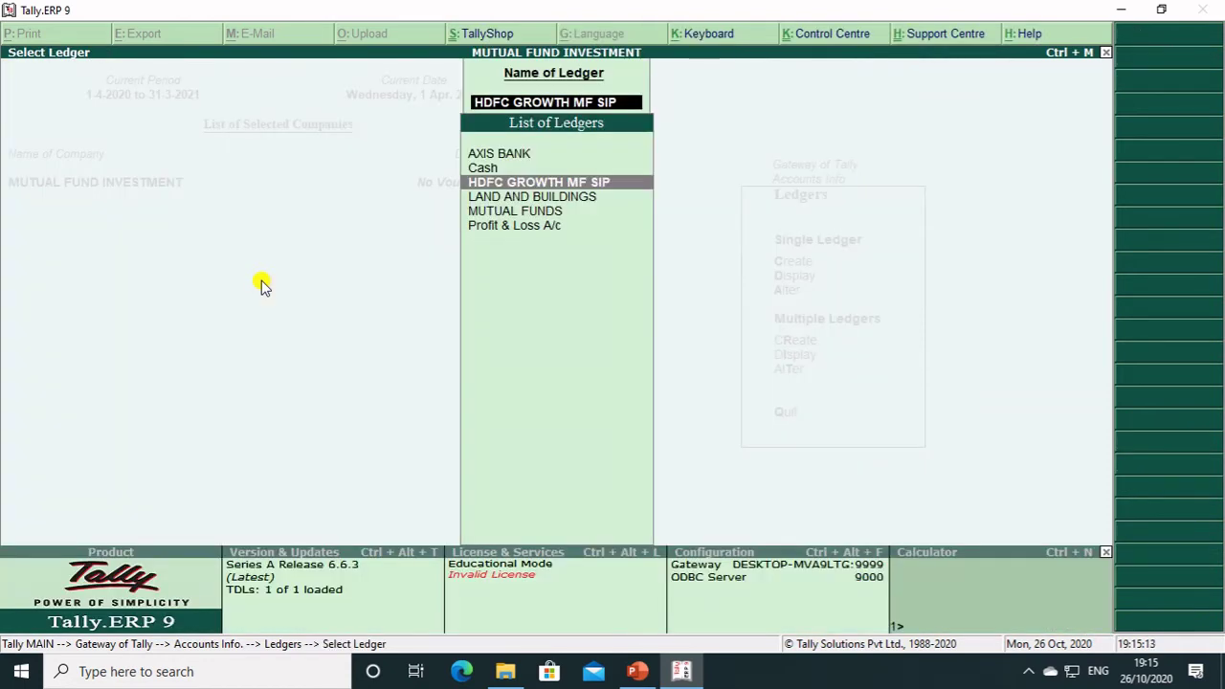
{"action": "key", "text": "Escape"}
{"action": "key", "text": "Escape"}
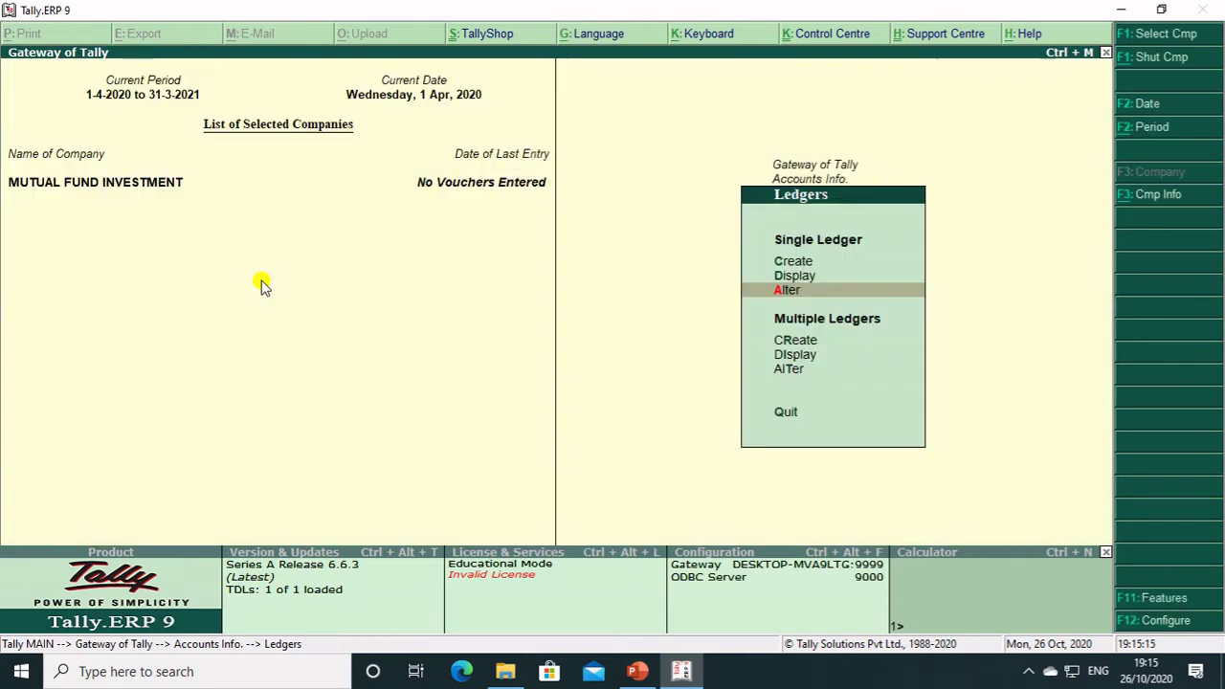
{"action": "key", "text": "Escape"}
{"action": "key", "text": "Escape"}
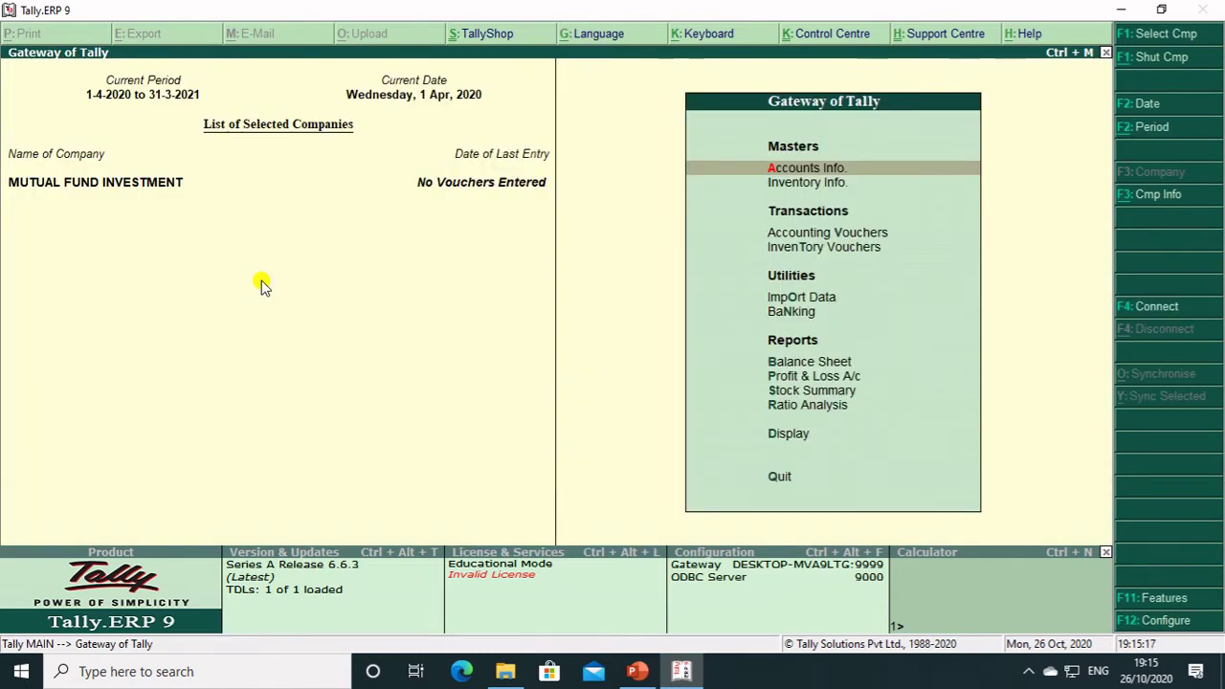
- Start a payment voucher and debit the MUTUAL FUNDS ledger
{"action": "key", "text": "Down"}
{"action": "key", "text": "Down"}
{"action": "key", "text": "Return"}
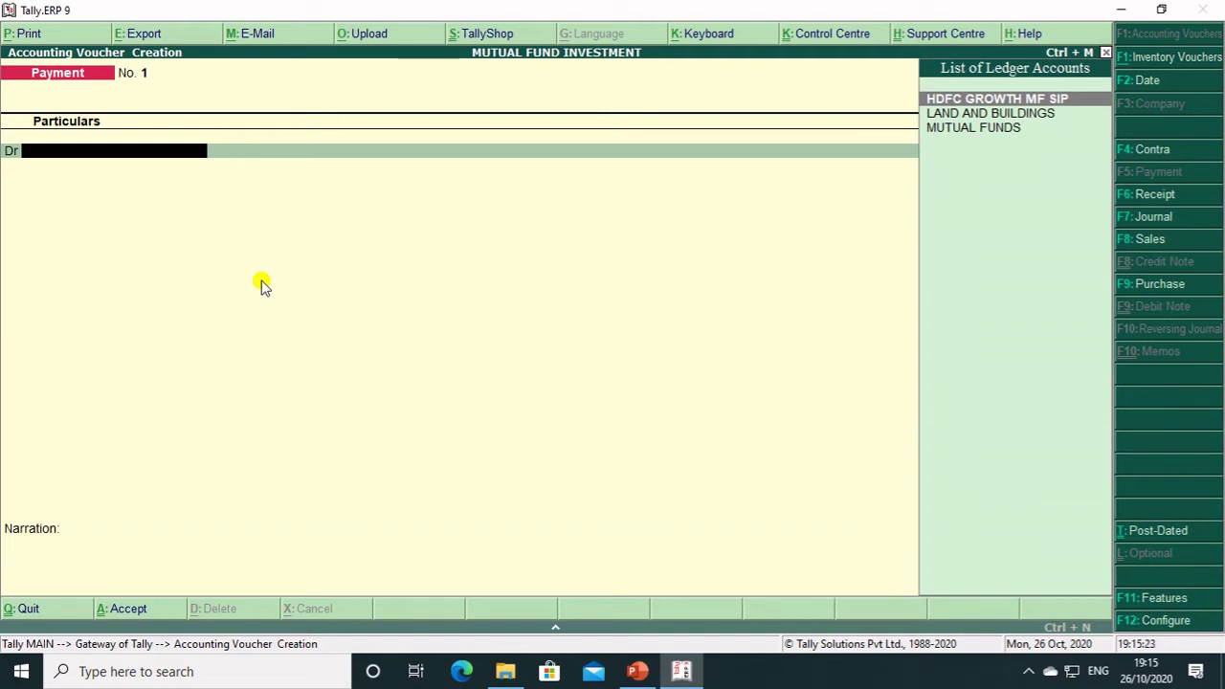
{"action": "type", "text": "M"}
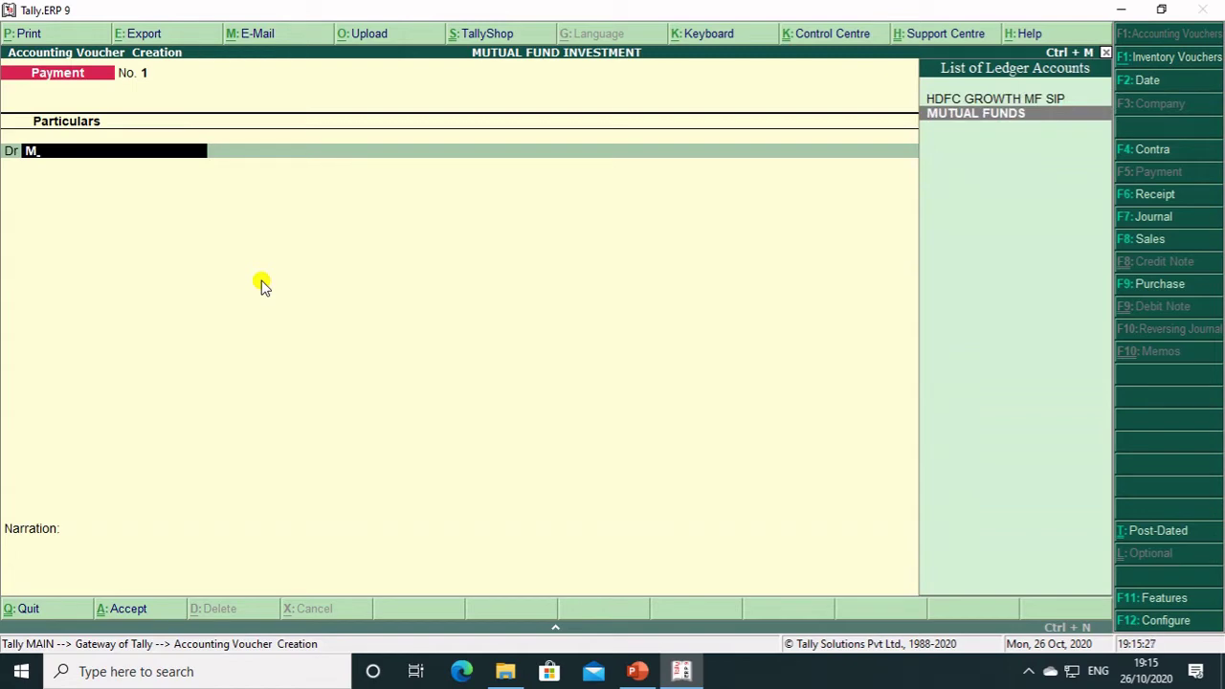
{"action": "key", "text": "Return"}
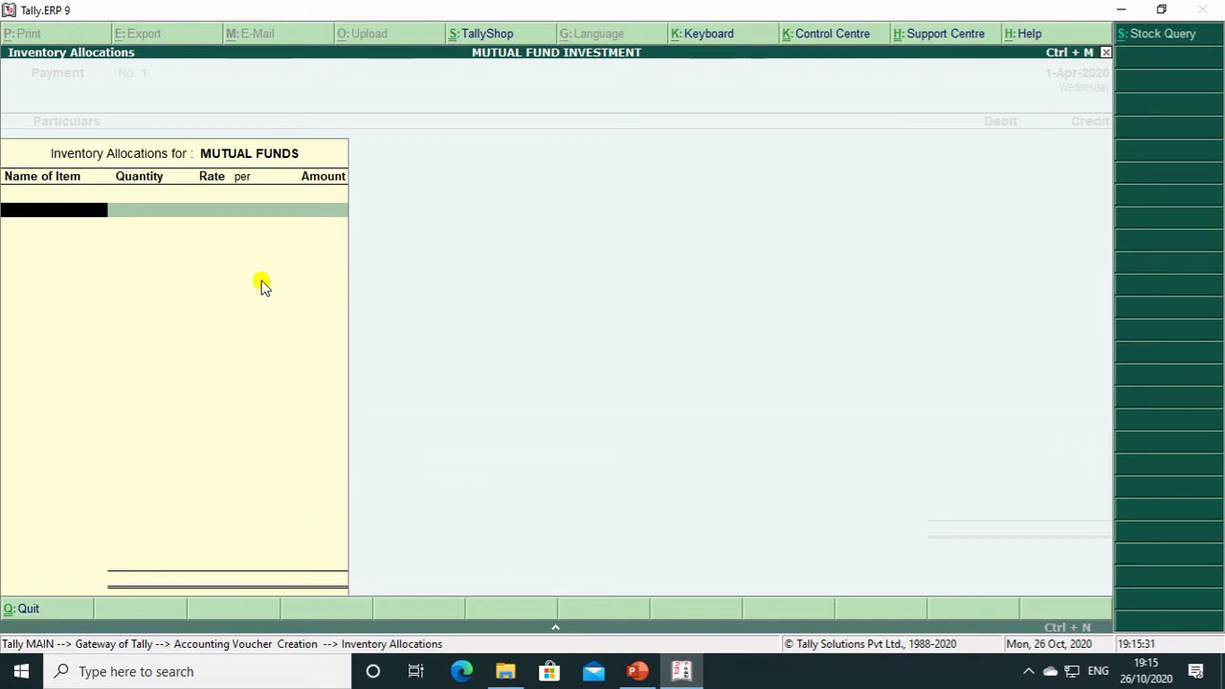
- Allocate the stock item HDFC Top 100 with a quantity of 1 nos to the MUTUAL FUNDS debit
{"action": "type", "text": "H"}
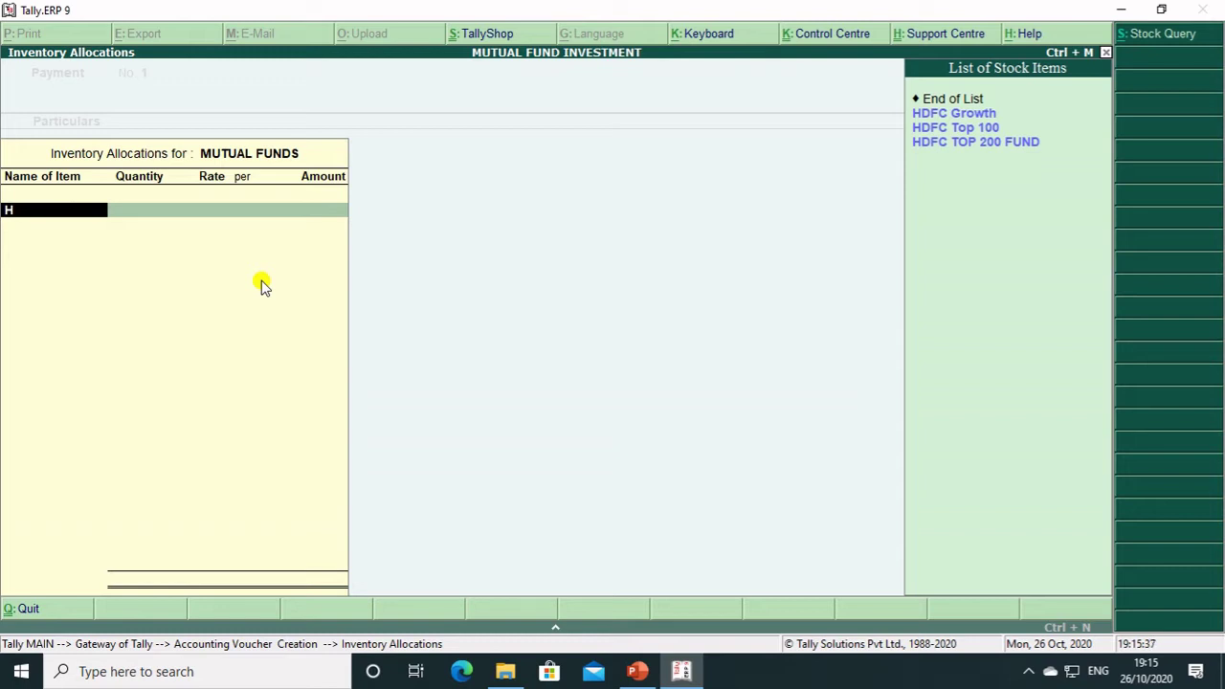
{"action": "key", "text": "BackSpace"}
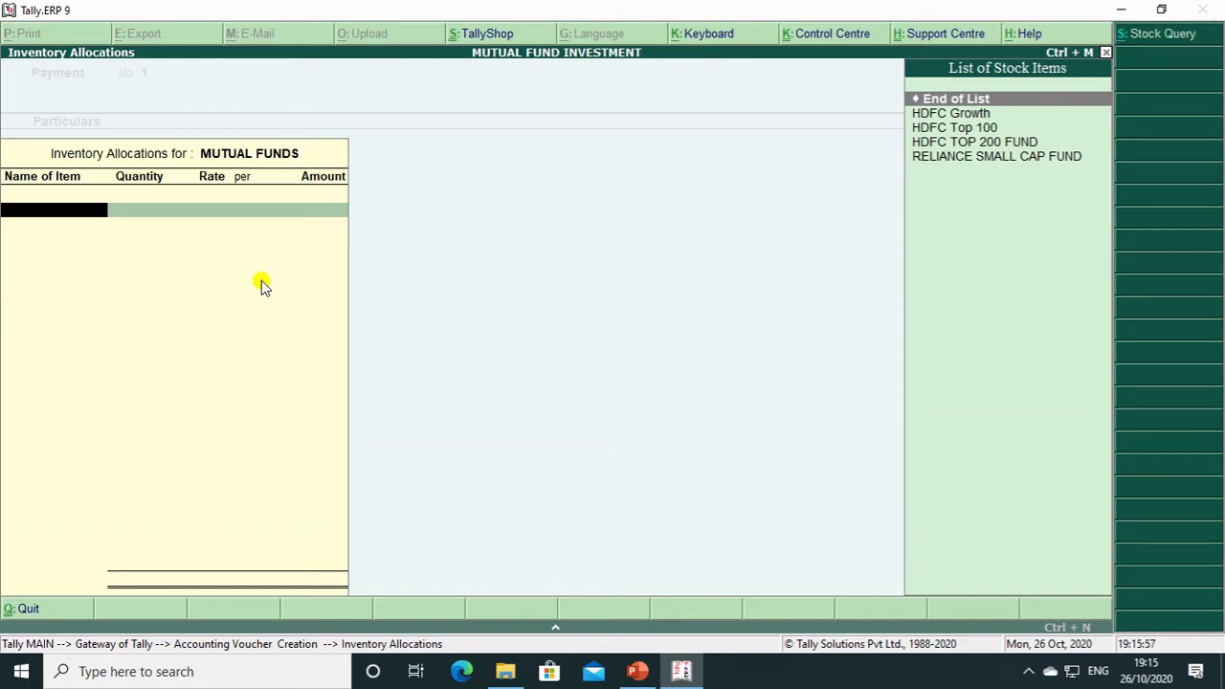
{"action": "key", "text": "Down"}
{"action": "key", "text": "Down"}
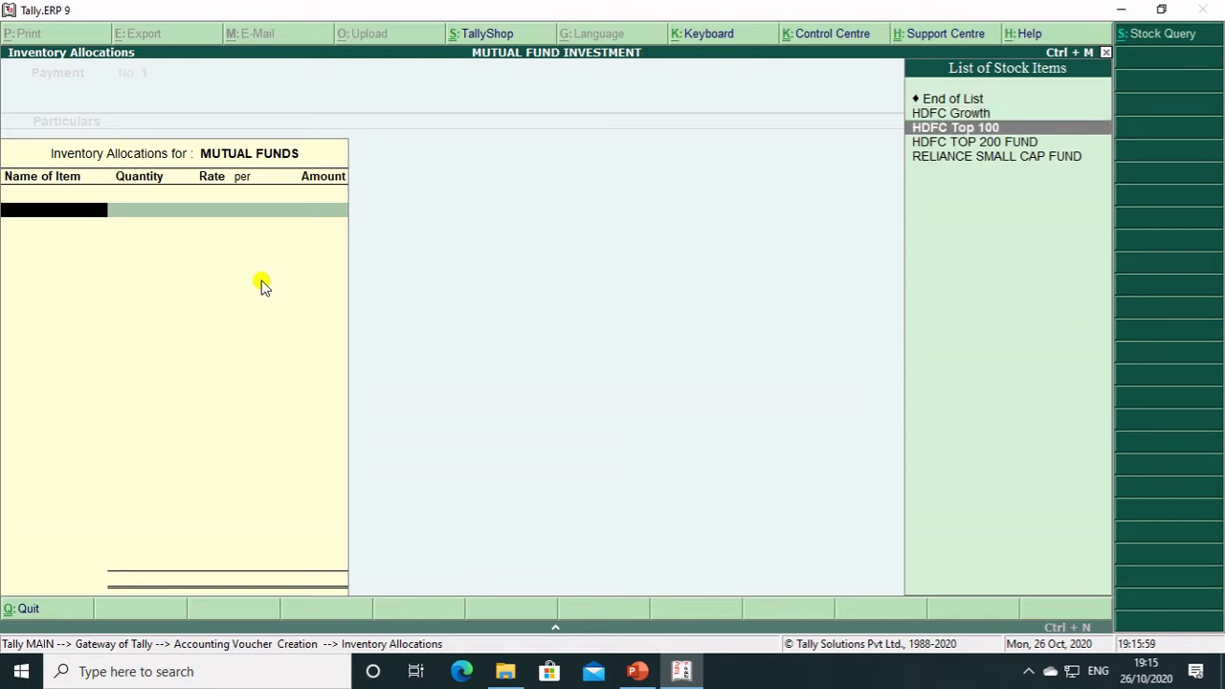
{"action": "key", "text": "Return"}
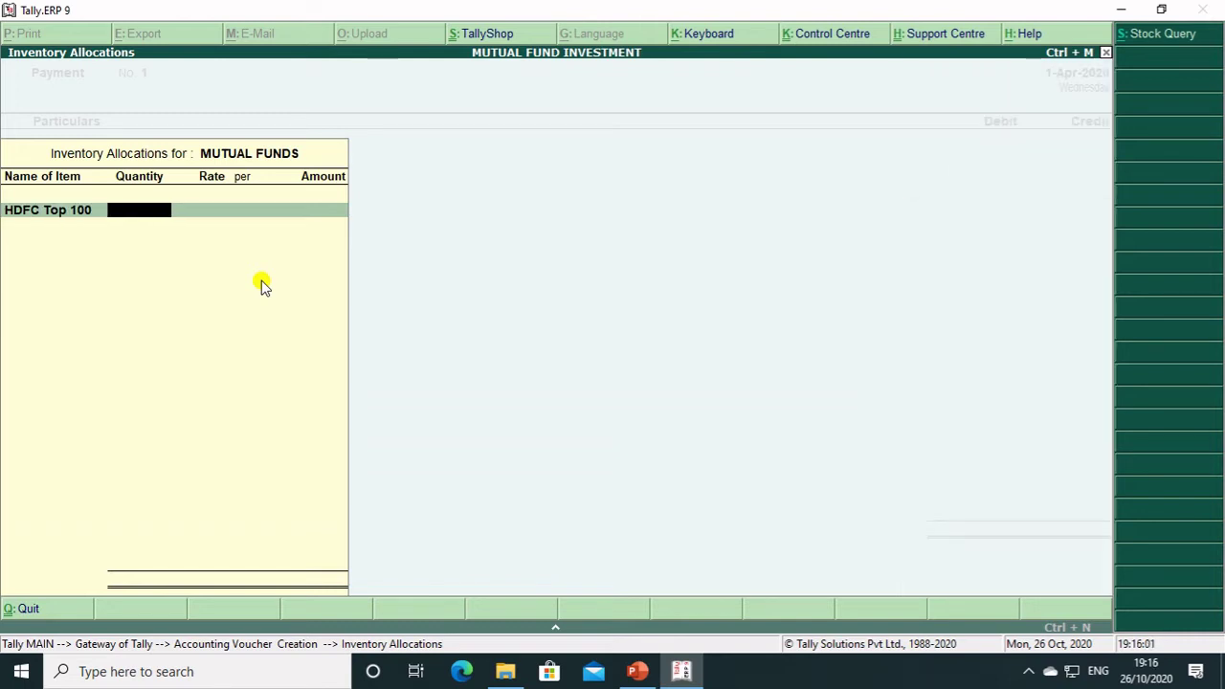
{"action": "type", "text": "1"}
{"action": "key", "text": "Return"}
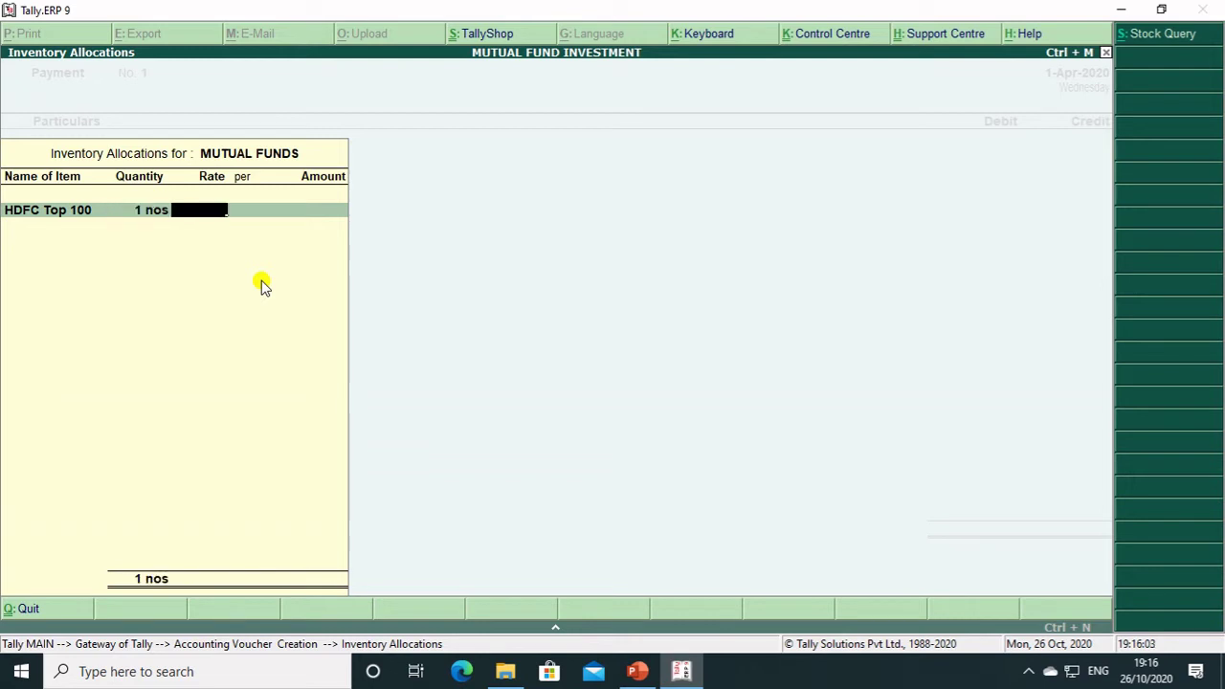
- Open the HDFC Top 100 stock item's master from the allocation, check its group and units, and return without saving
{"action": "key", "text": "BackSpace"}
{"action": "key", "text": "BackSpace"}
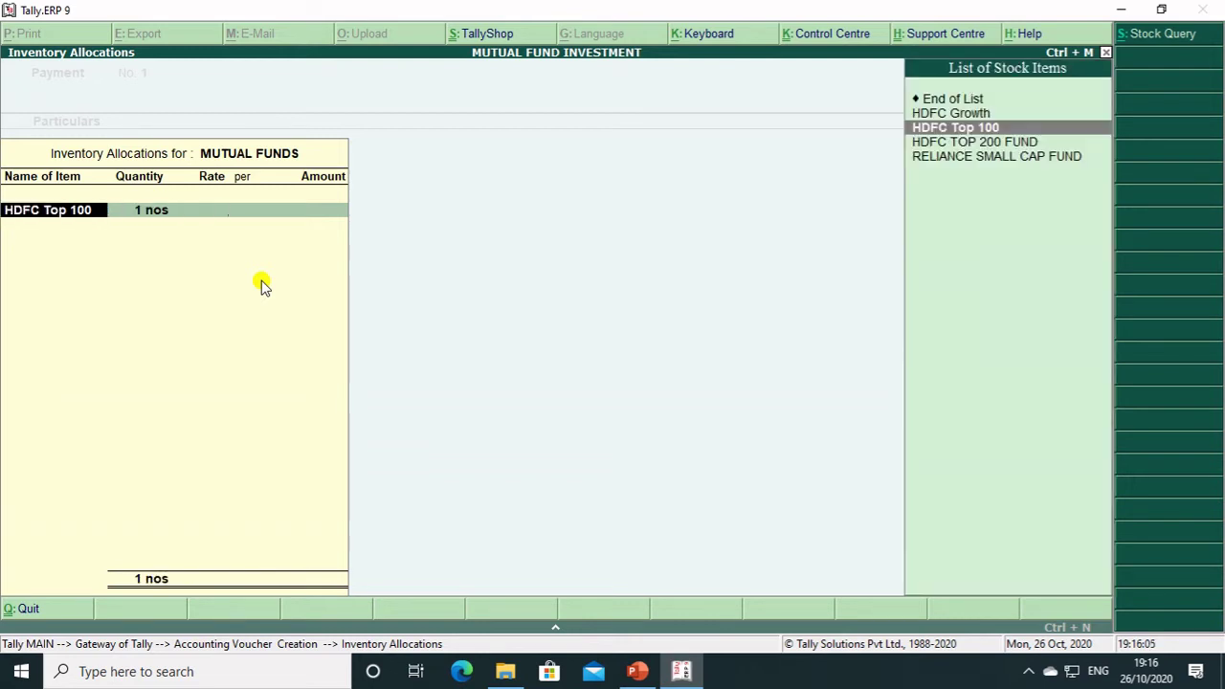
{"action": "key", "text": "ctrl+Return"}
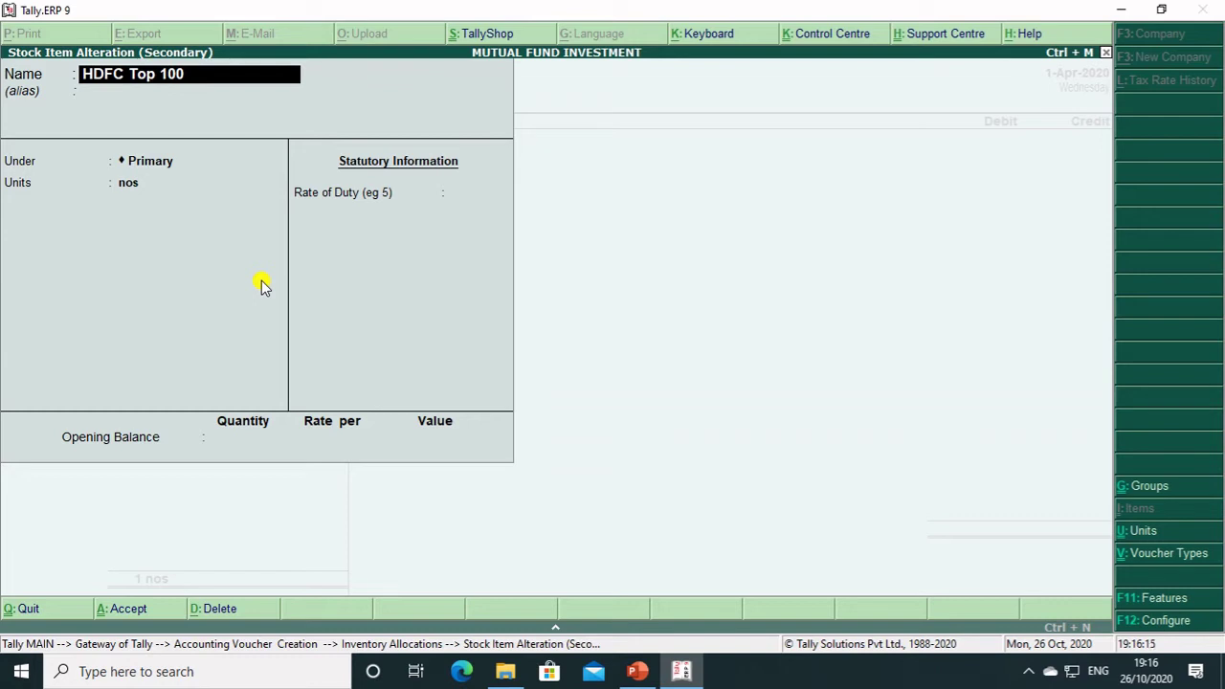
{"action": "key", "text": "Escape"}
{"action": "key", "text": "Escape"}
{"action": "key", "text": "Return"}
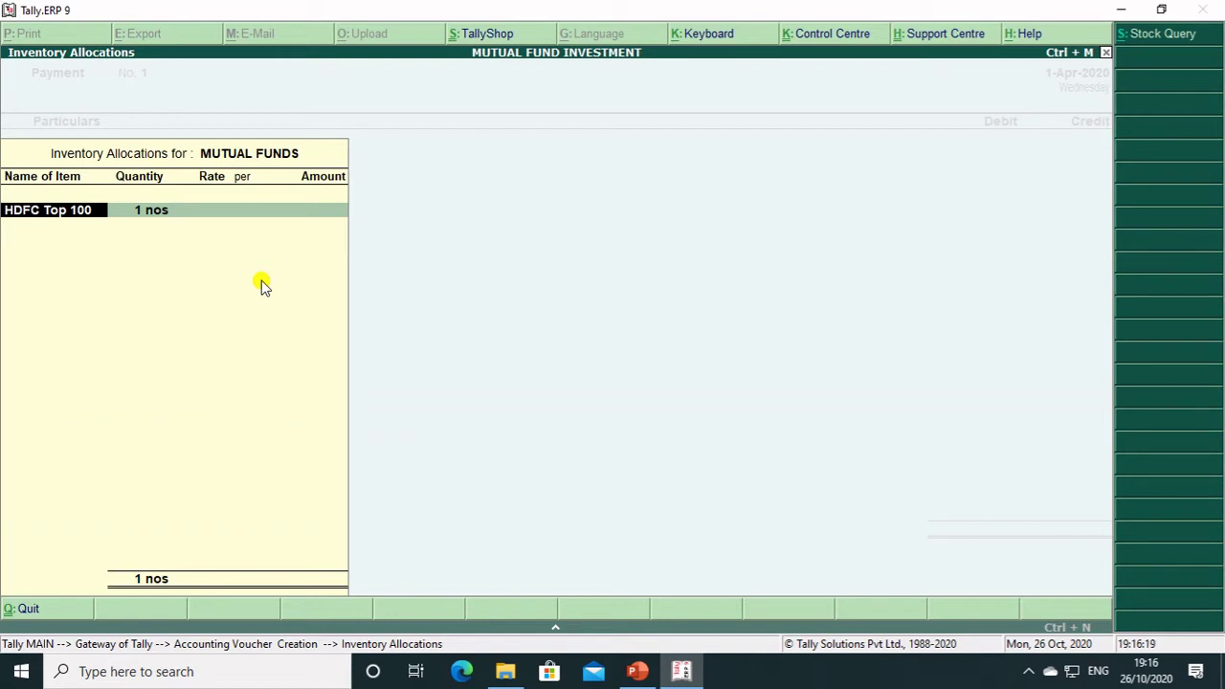
- Set the HDFC Top 100 allocation to a quantity of 100 nos at a rate of 60.00 per nos
{"action": "key", "text": "Return"}
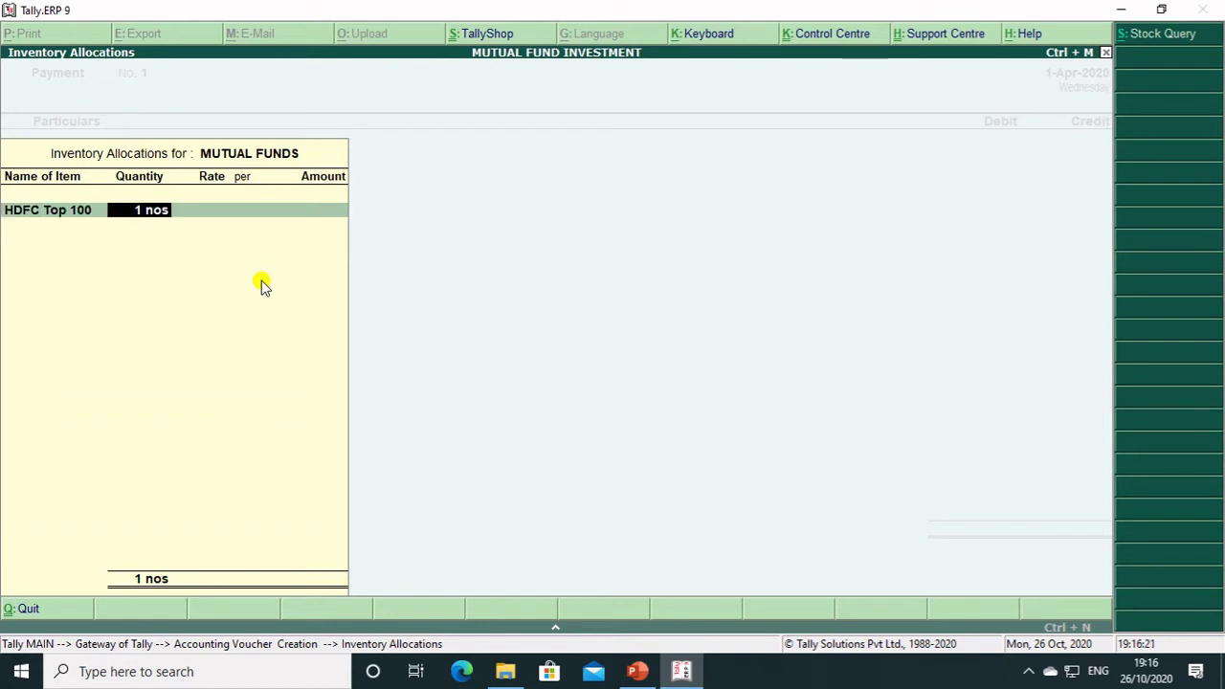
{"action": "key", "text": "Return"}
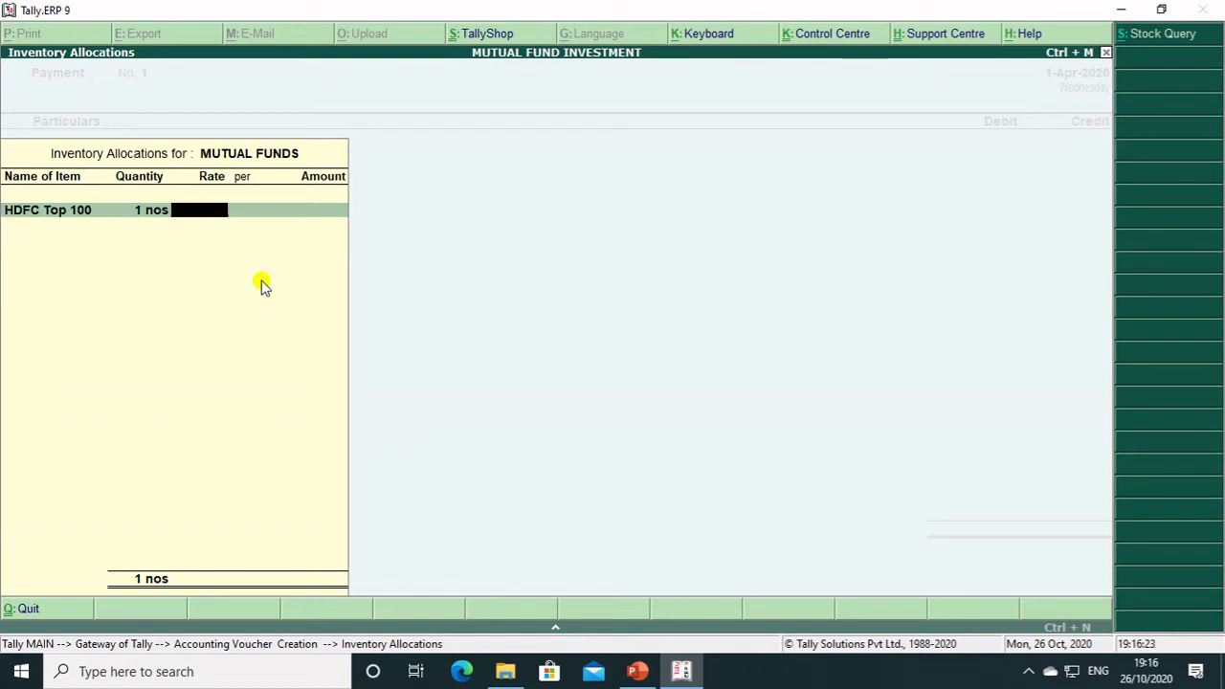
{"action": "key", "text": "BackSpace"}
{"action": "type", "text": "100"}
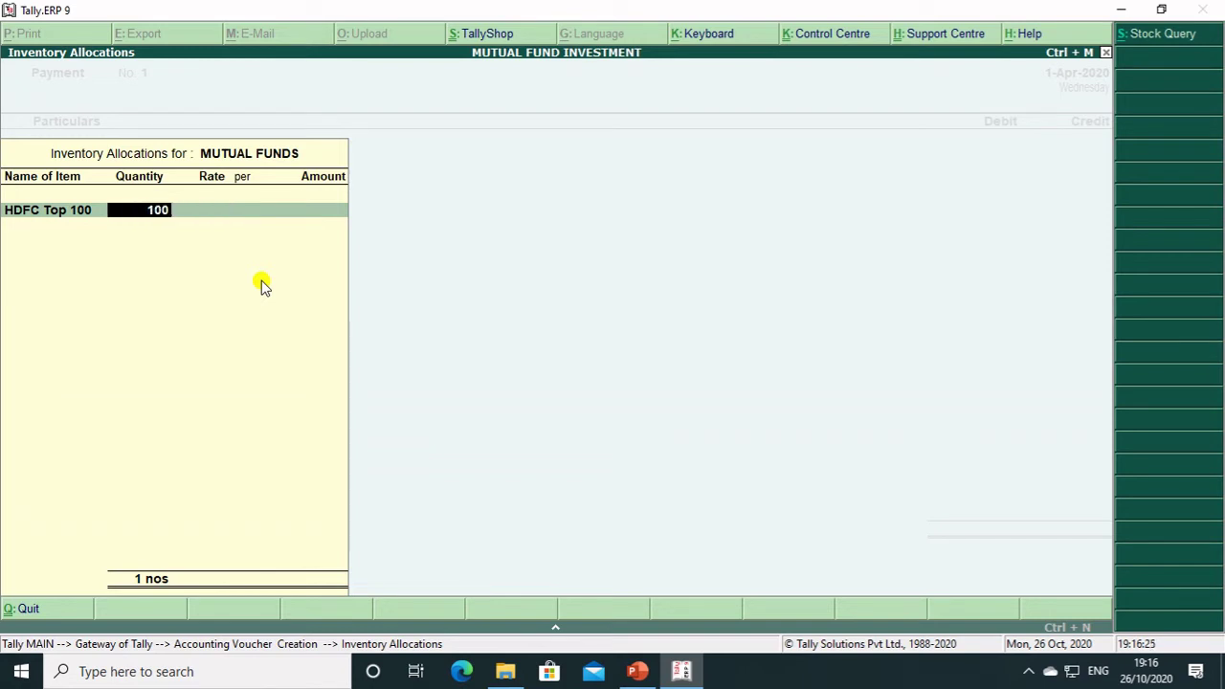
{"action": "key", "text": "Return"}
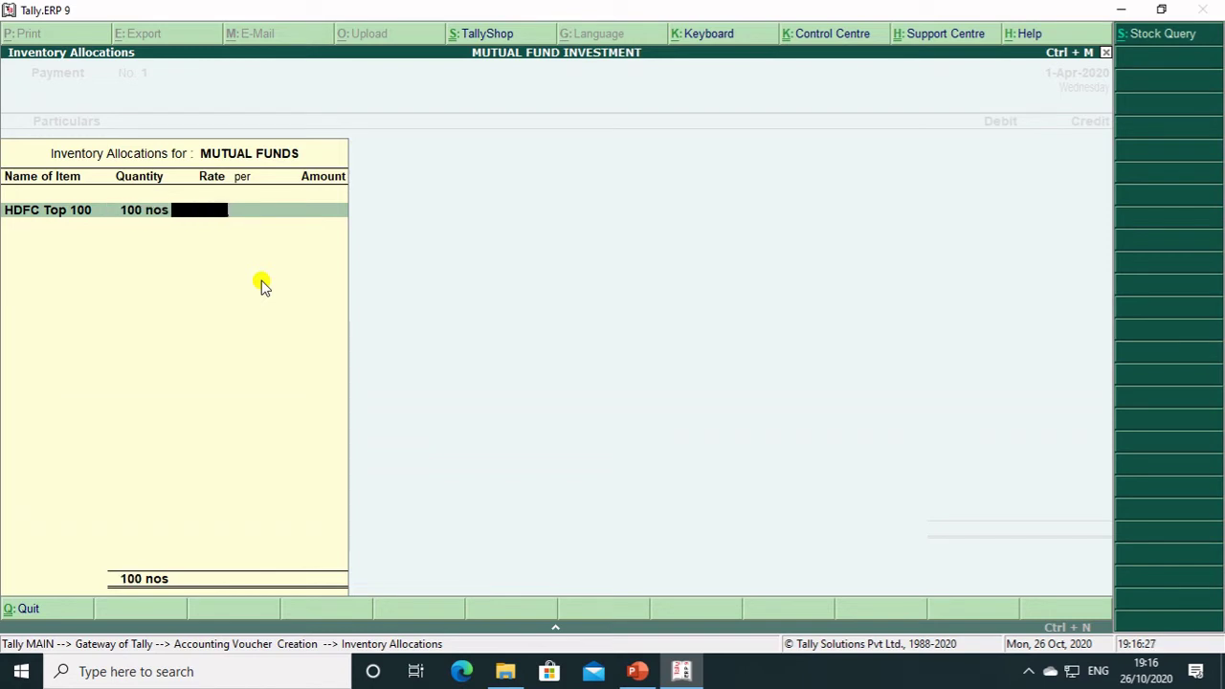
{"action": "type", "text": "60"}
{"action": "key", "text": "Return"}
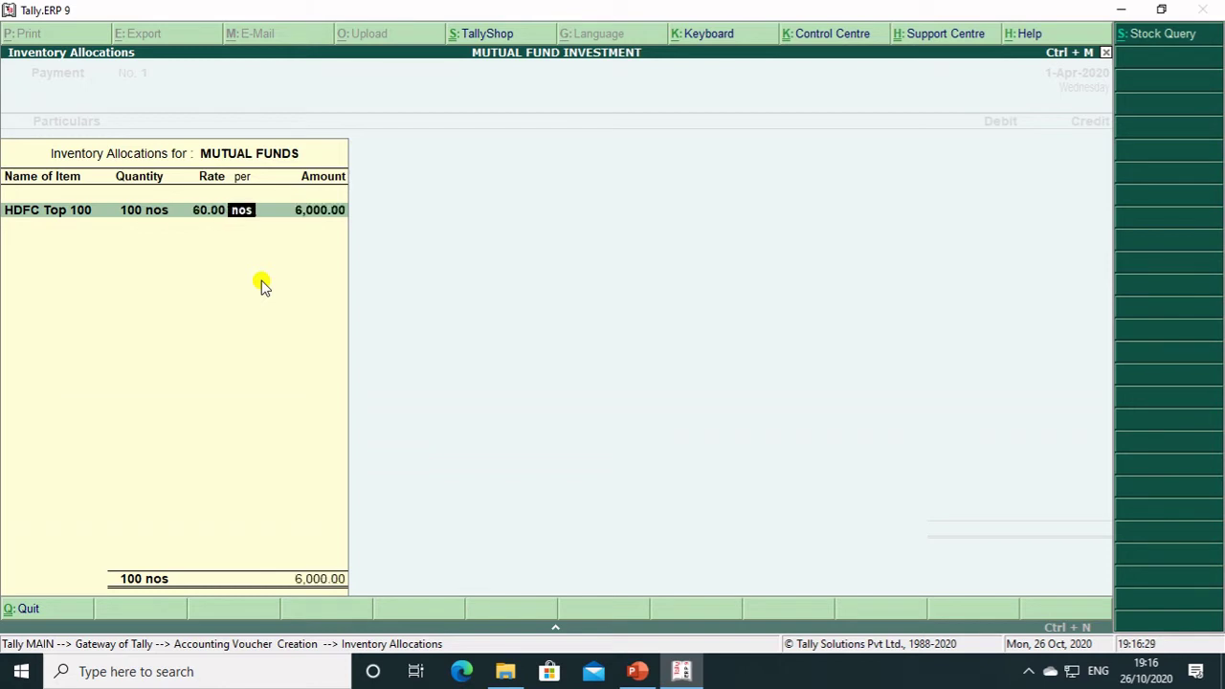
{"action": "key", "text": "Return"}
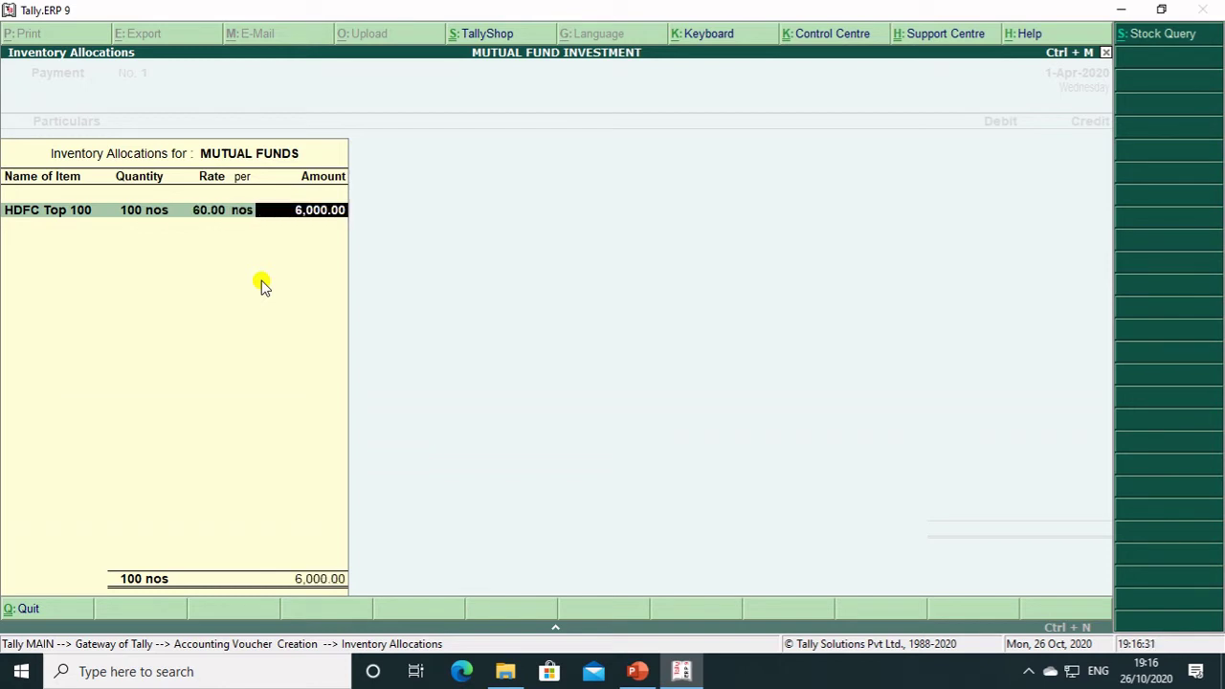
{"action": "key", "text": "Return"}
- Allocate a second stock item, HDFC TOP 200 FUND, with 100 nos at a rate of 30.00 per nos
{"action": "type", "text": "H"}
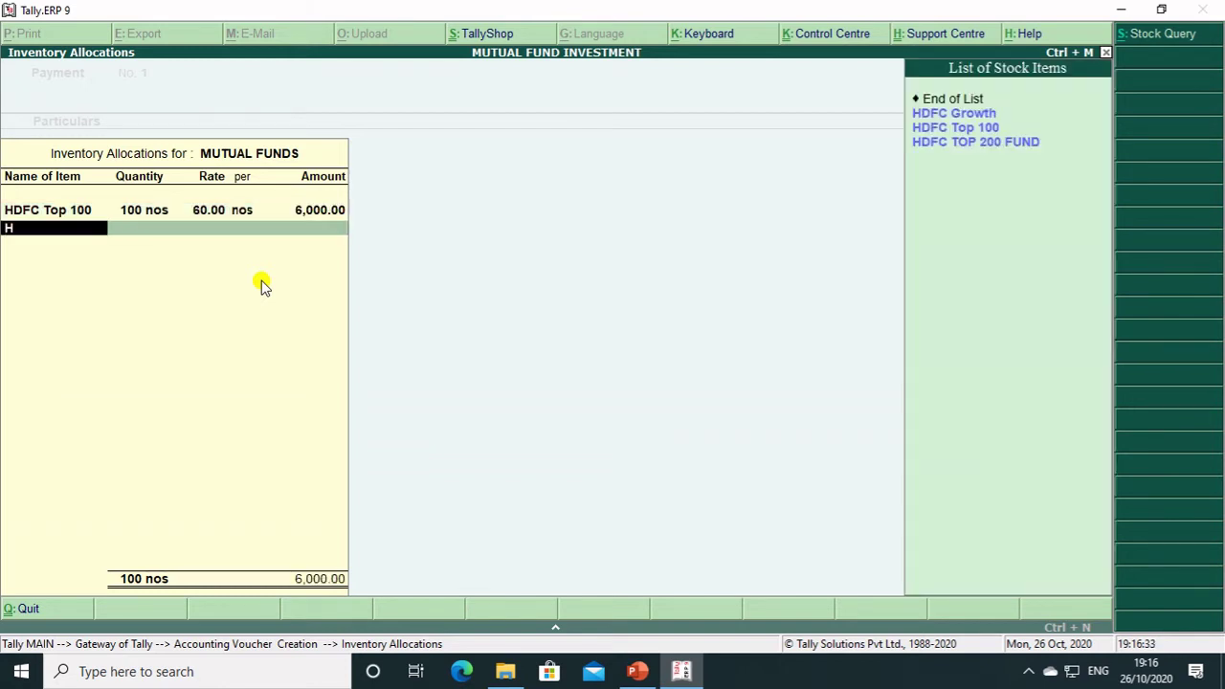
{"action": "key", "text": "Down"}
{"action": "key", "text": "Down"}
{"action": "key", "text": "Up"}
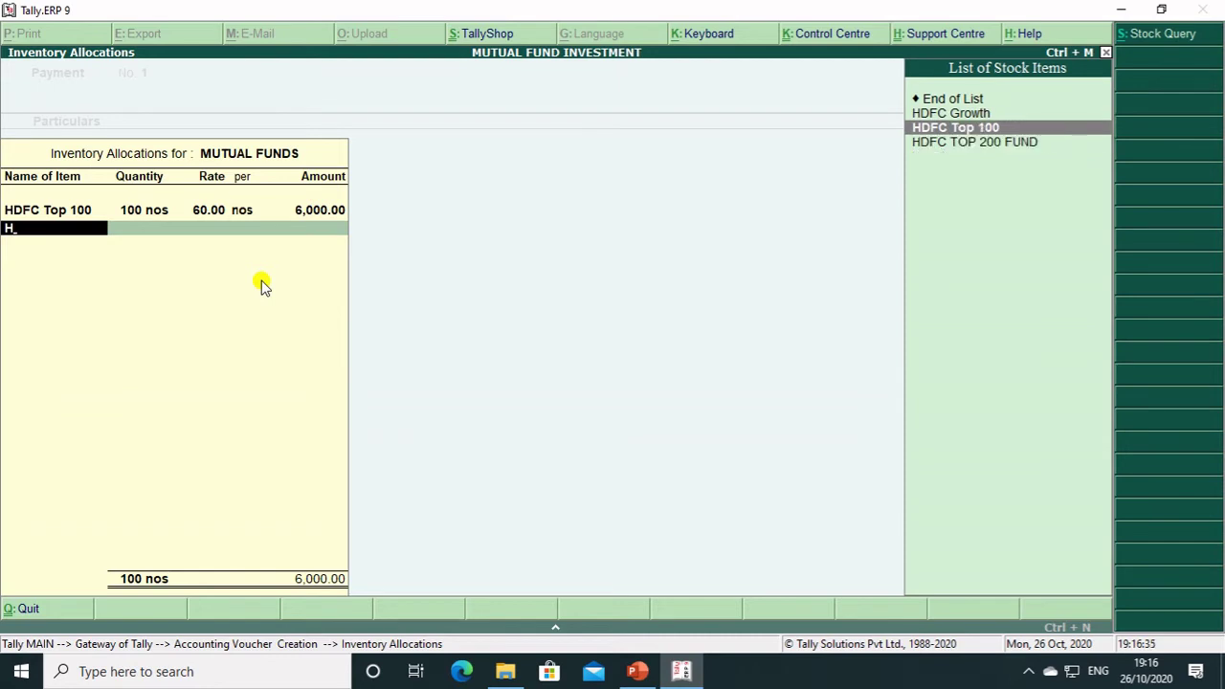
{"action": "key", "text": "Down"}
{"action": "key", "text": "Return"}
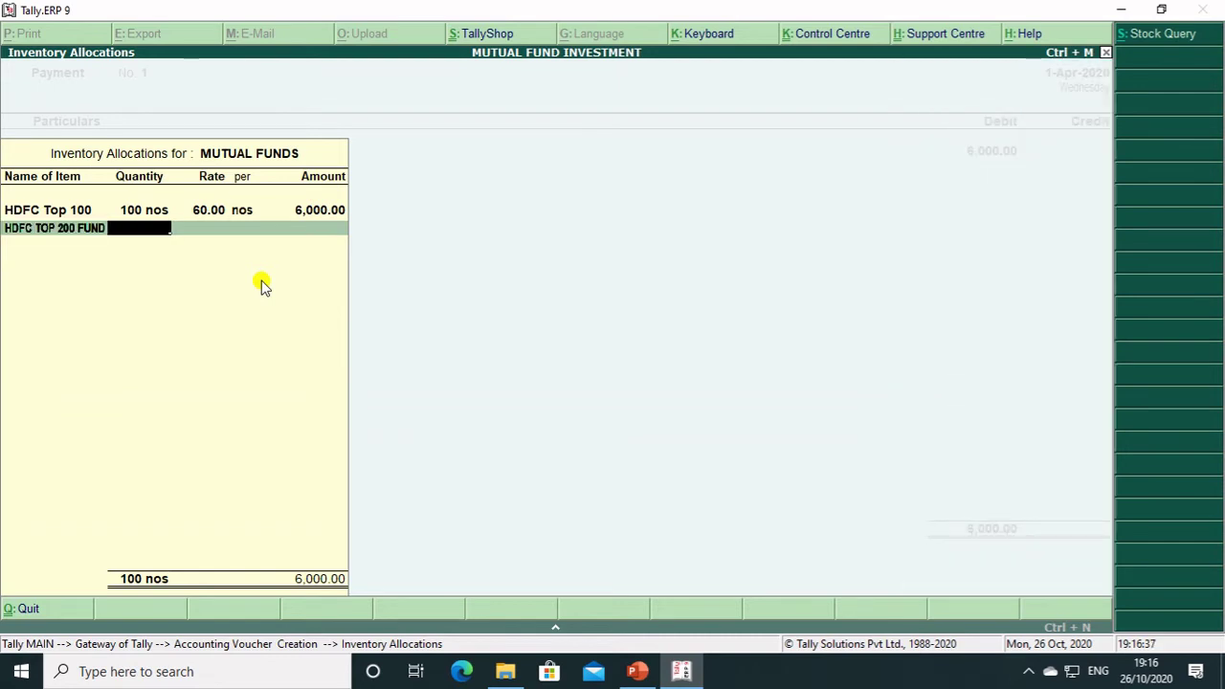
{"action": "type", "text": "100"}
{"action": "key", "text": "Return"}
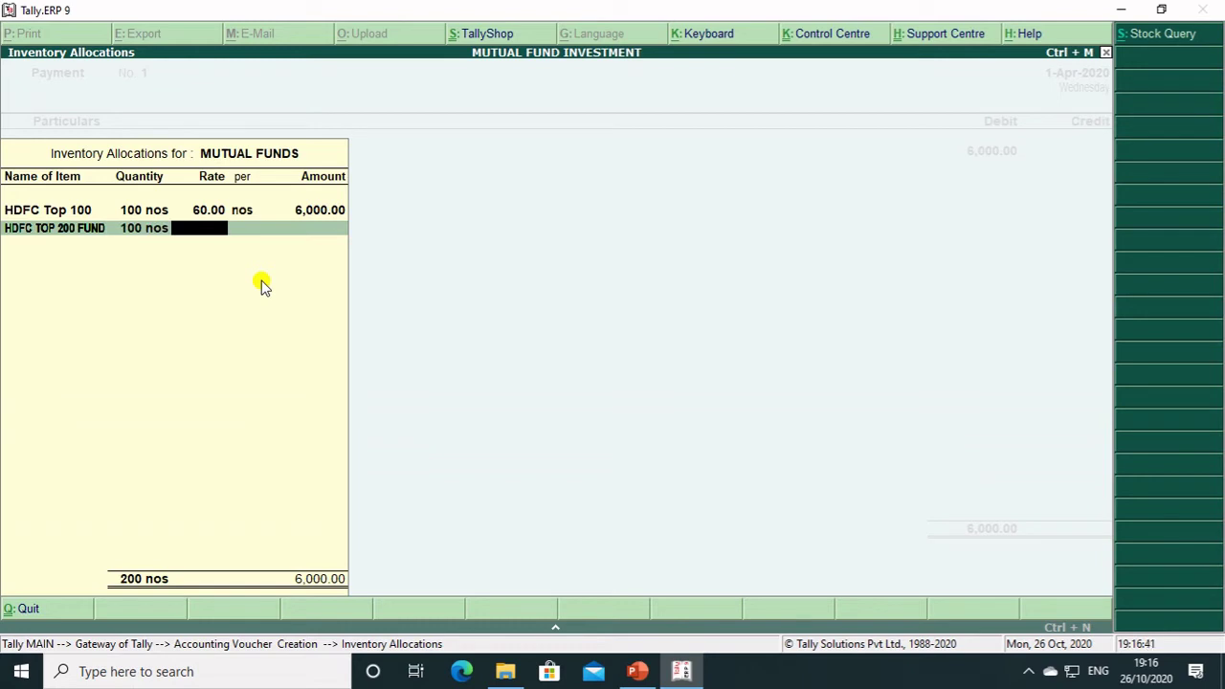
{"action": "type", "text": "30"}
{"action": "key", "text": "Return"}
{"action": "key", "text": "Return"}
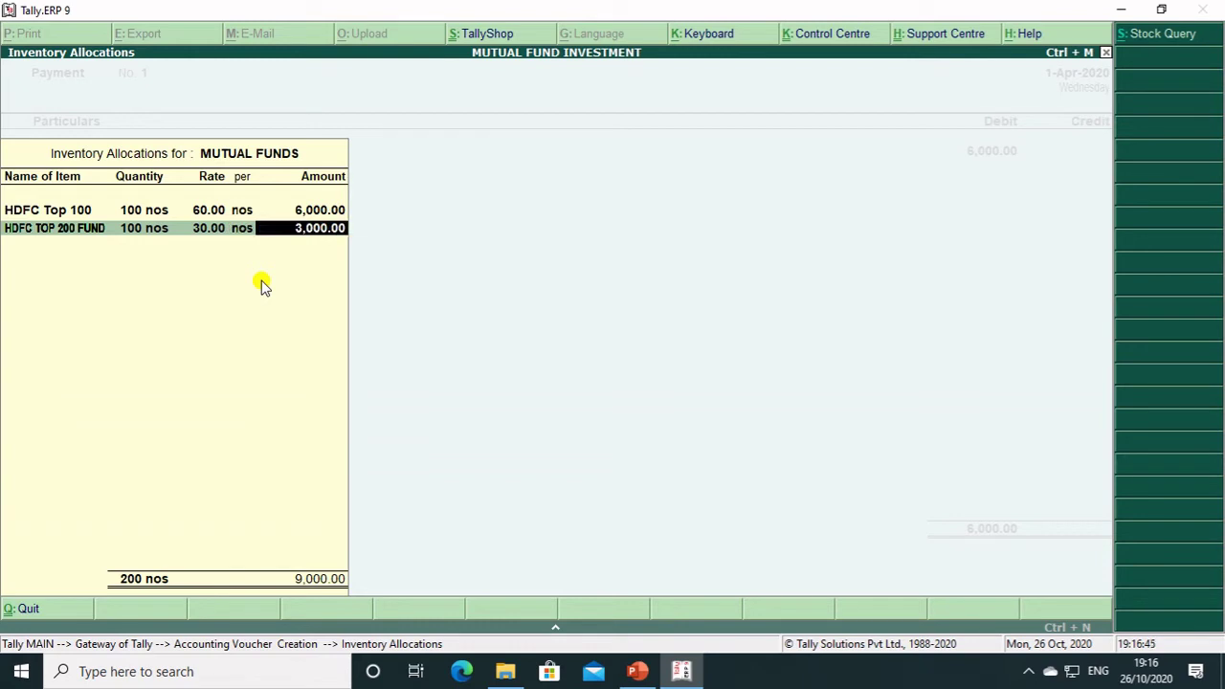
{"action": "key", "text": "Return"}
- Add RELIANCE SMALL CAP FUND with 100 nos at a rate of 40.00 per nos and finish the MUTUAL FUNDS inventory allocations
{"action": "type", "text": "R"}
{"action": "key", "text": "Return"}
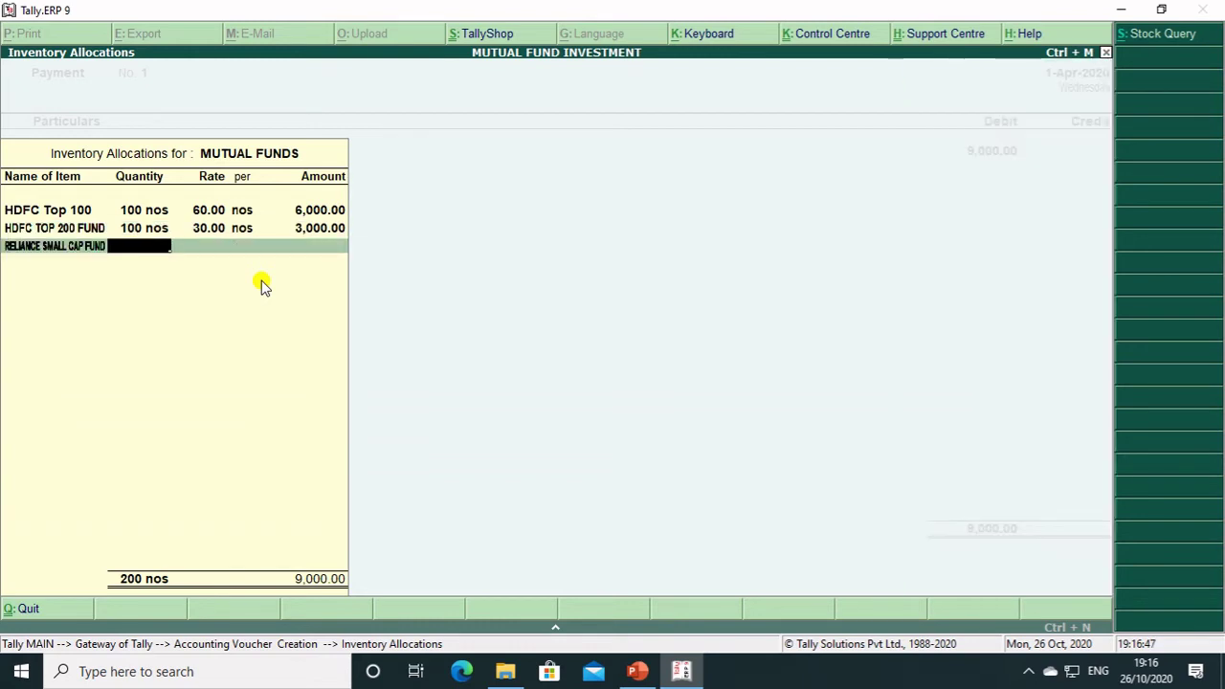
{"action": "type", "text": "100"}
{"action": "key", "text": "Return"}
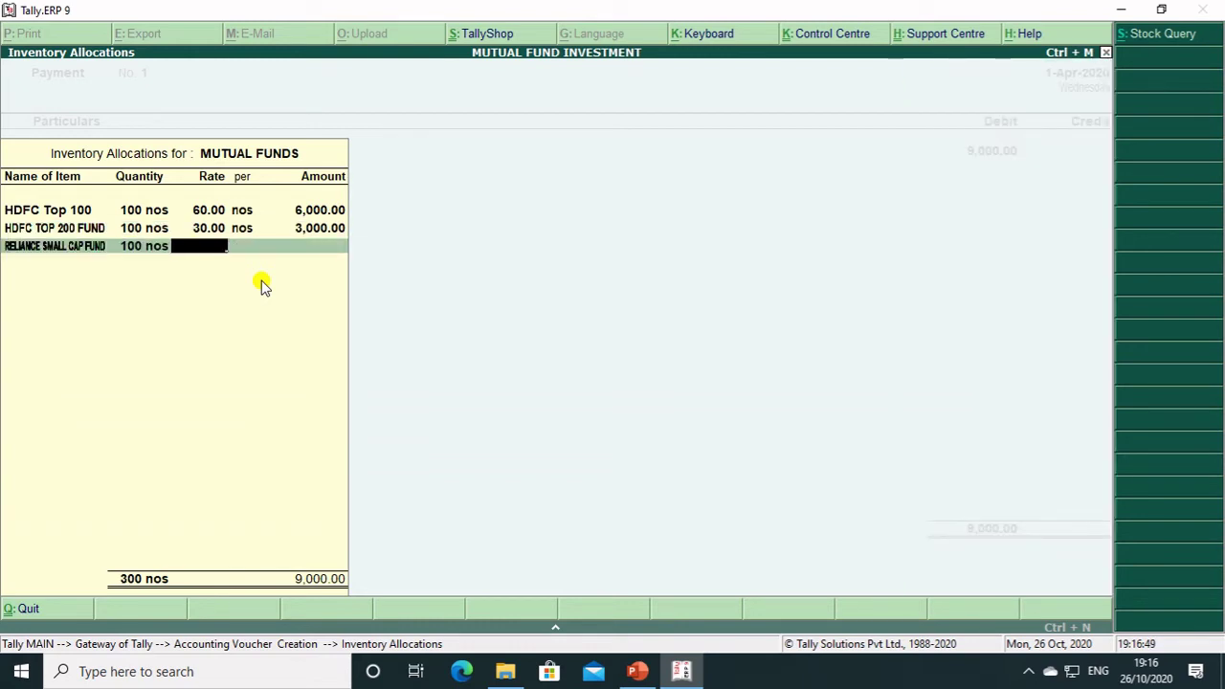
{"action": "type", "text": "40"}
{"action": "key", "text": "Return"}
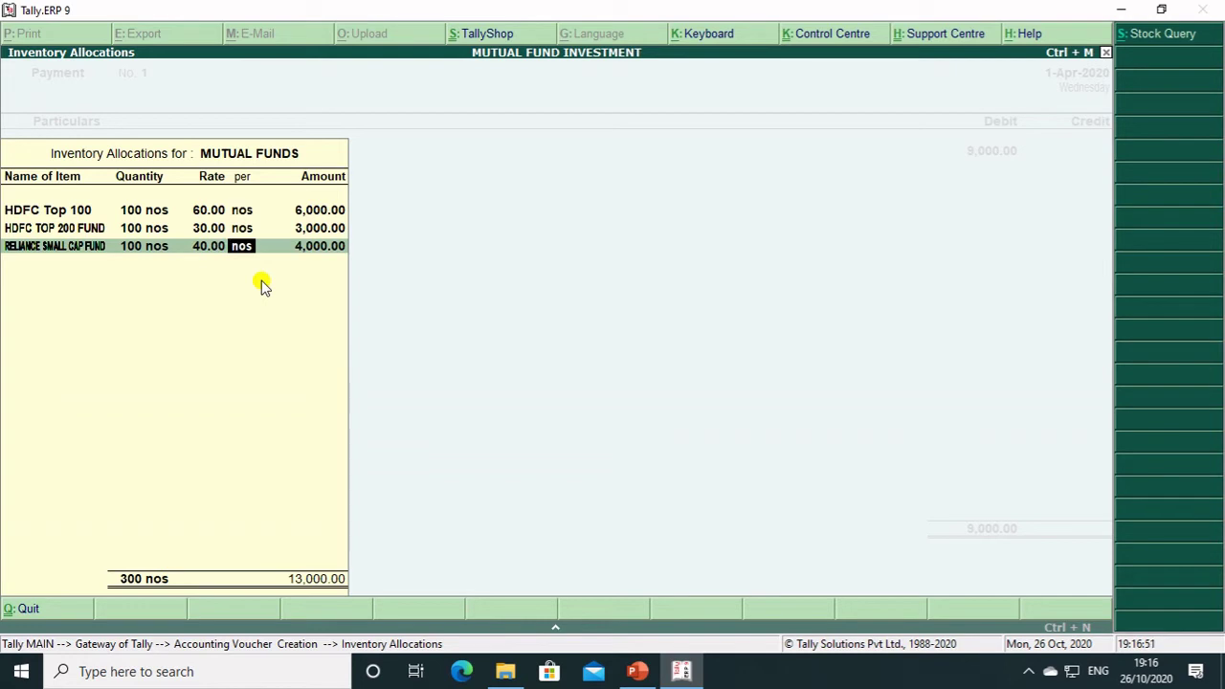
{"action": "key", "text": "Return"}
{"action": "key", "text": "Return"}
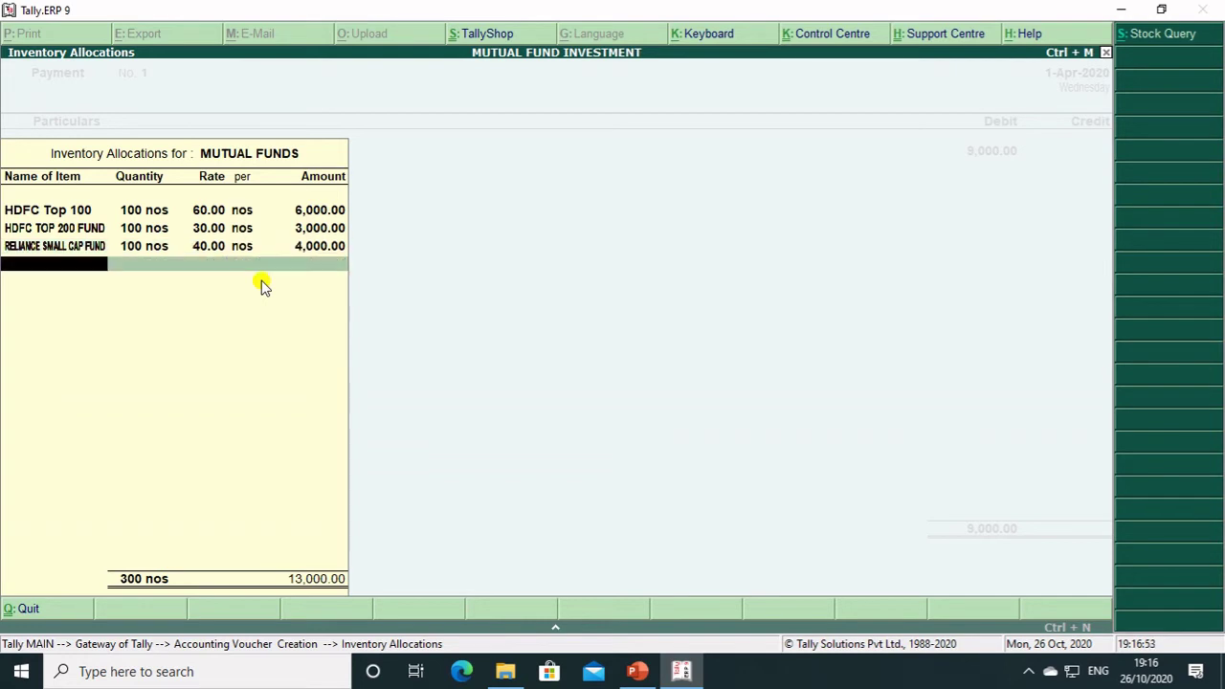
{"action": "key", "text": "Return"}
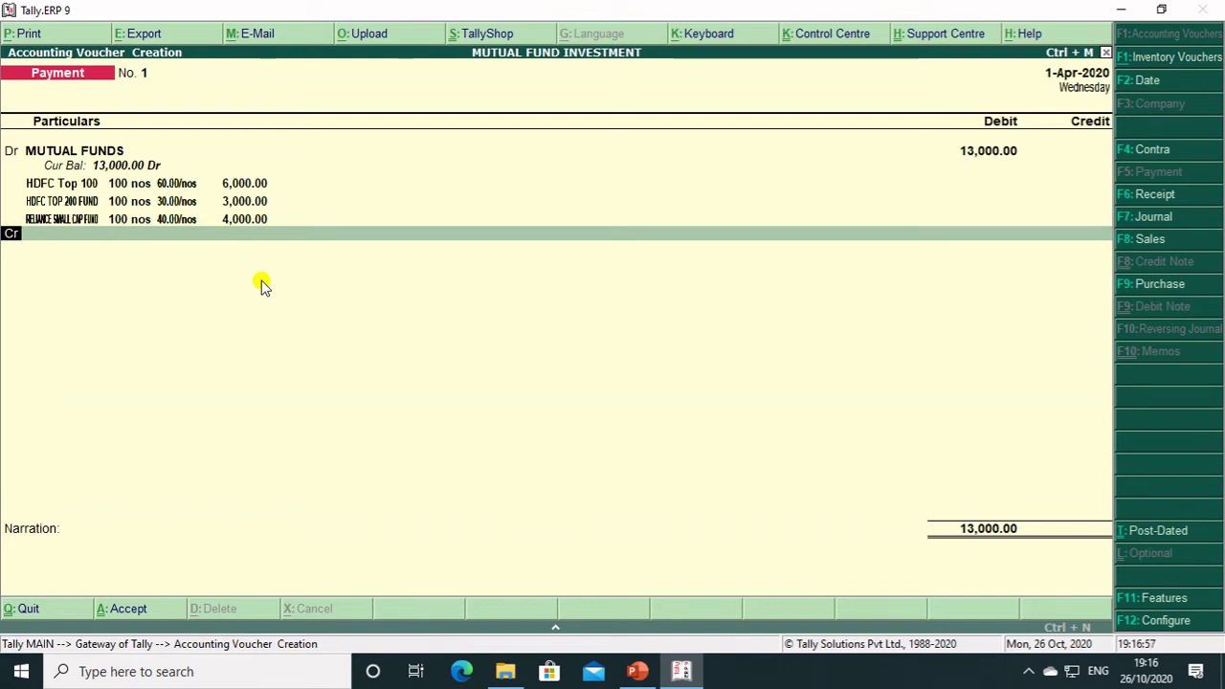
- Credit the AXIS BANK ledger with 13,000.00 in the payment voucher
{"action": "key", "text": "Return"}
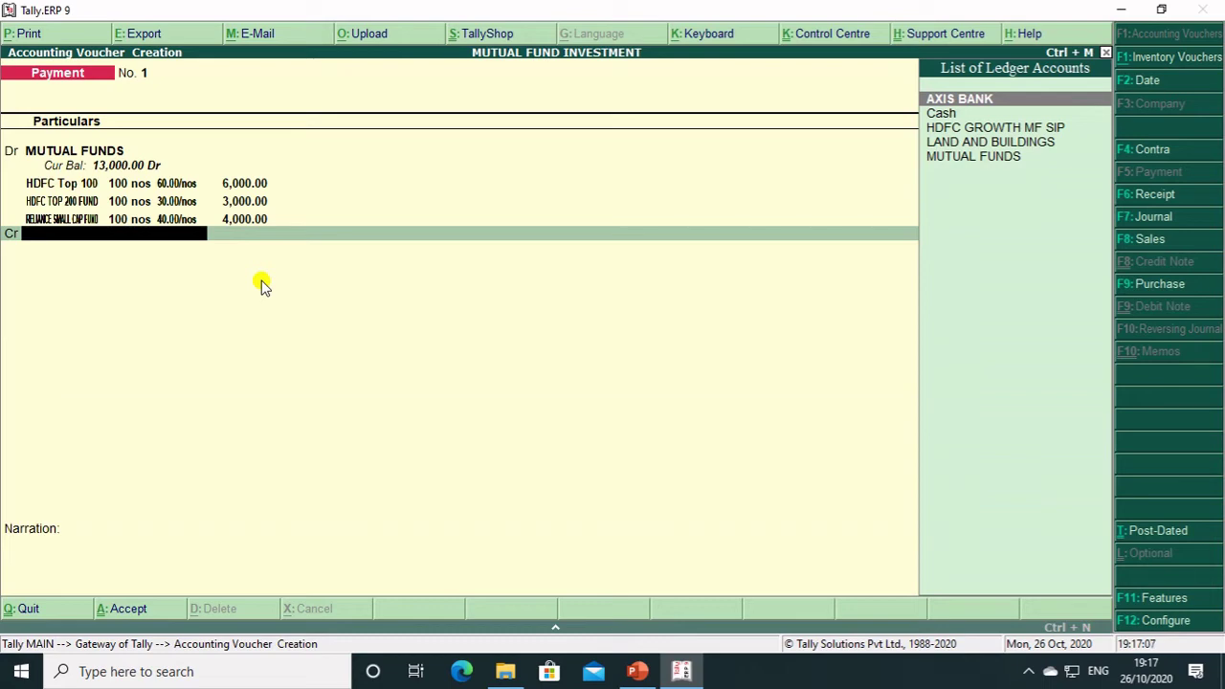
{"action": "key", "text": "Return"}
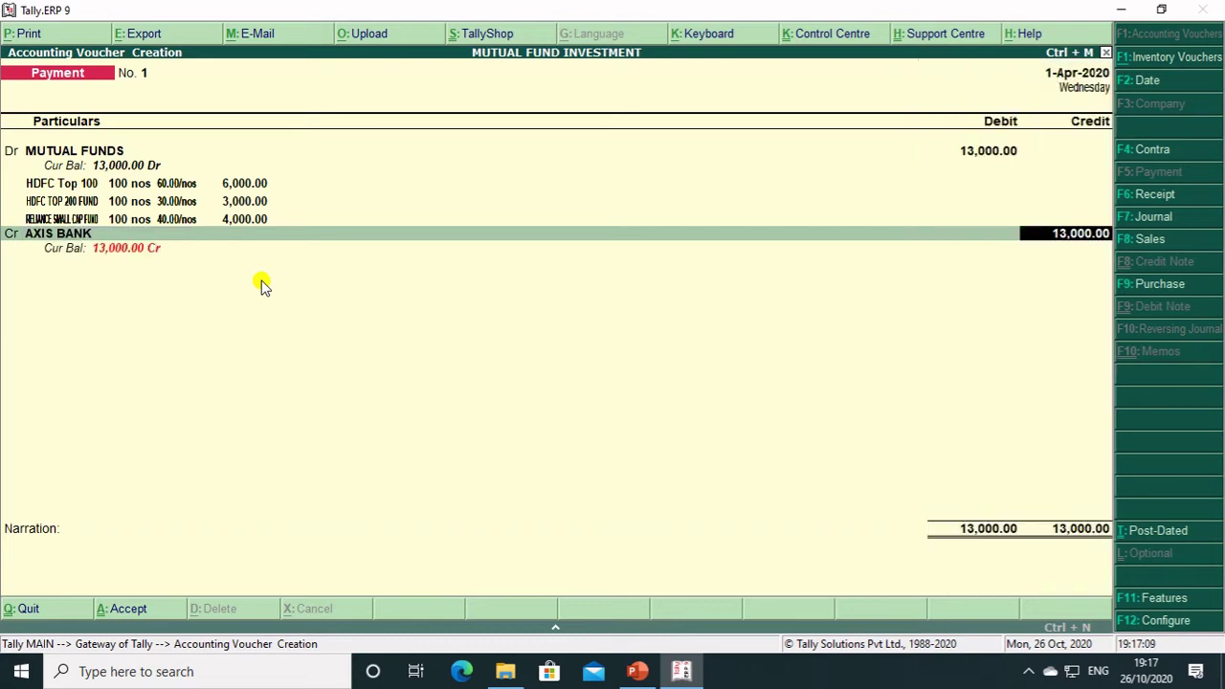
{"action": "key", "text": "Return"}
- Keep the default cheque details in the AXIS BANK allocation and save the payment voucher without a narration
{"action": "key", "text": "Return"}
{"action": "key", "text": "Return"}
{"action": "key", "text": "Return"}
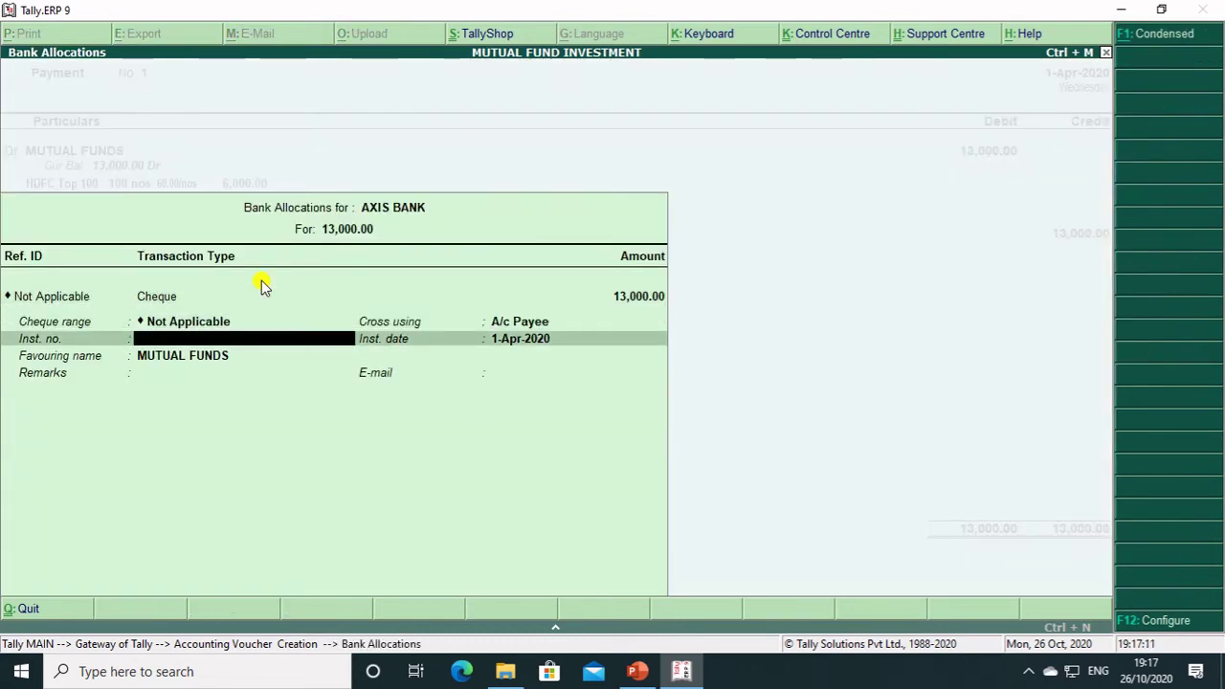
{"action": "key", "text": "Return"}
{"action": "key", "text": "Return"}
{"action": "key", "text": "Return"}
{"action": "key", "text": "Return"}
{"action": "key", "text": "Return"}
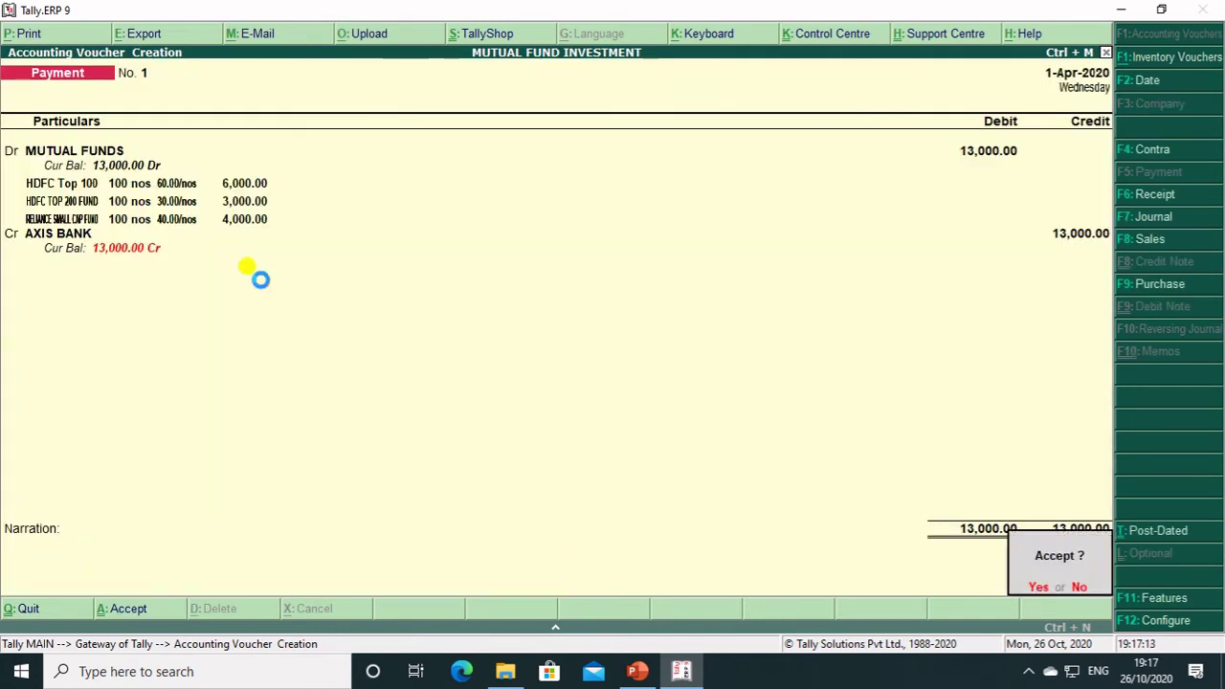
{"action": "key", "text": "Return"}
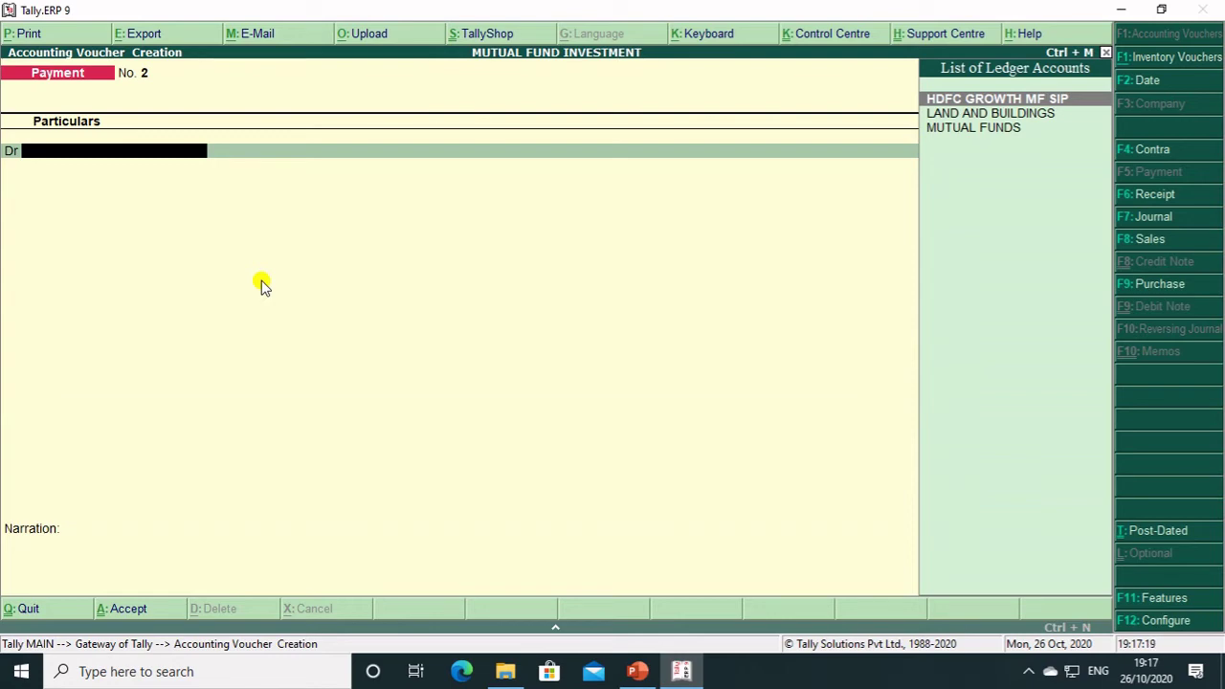
- Leave voucher entry, review the closing quantities, rates and values in the Stock Summary, and return to the Gateway of Tally
{"action": "key", "text": "Escape"}
{"action": "key", "text": "y"}
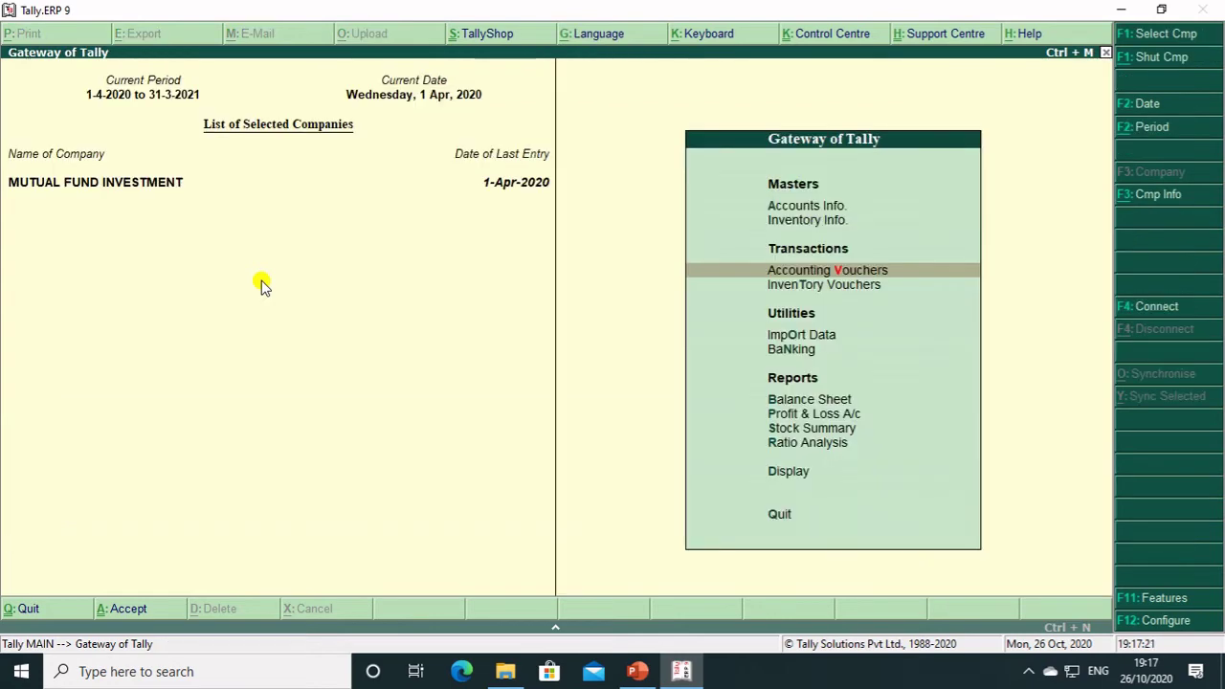
{"action": "key", "text": "Down"}
{"action": "key", "text": "Down"}
{"action": "key", "text": "Down"}
{"action": "key", "text": "Down"}
{"action": "key", "text": "Down"}
{"action": "key", "text": "Down"}
{"action": "key", "text": "Return"}
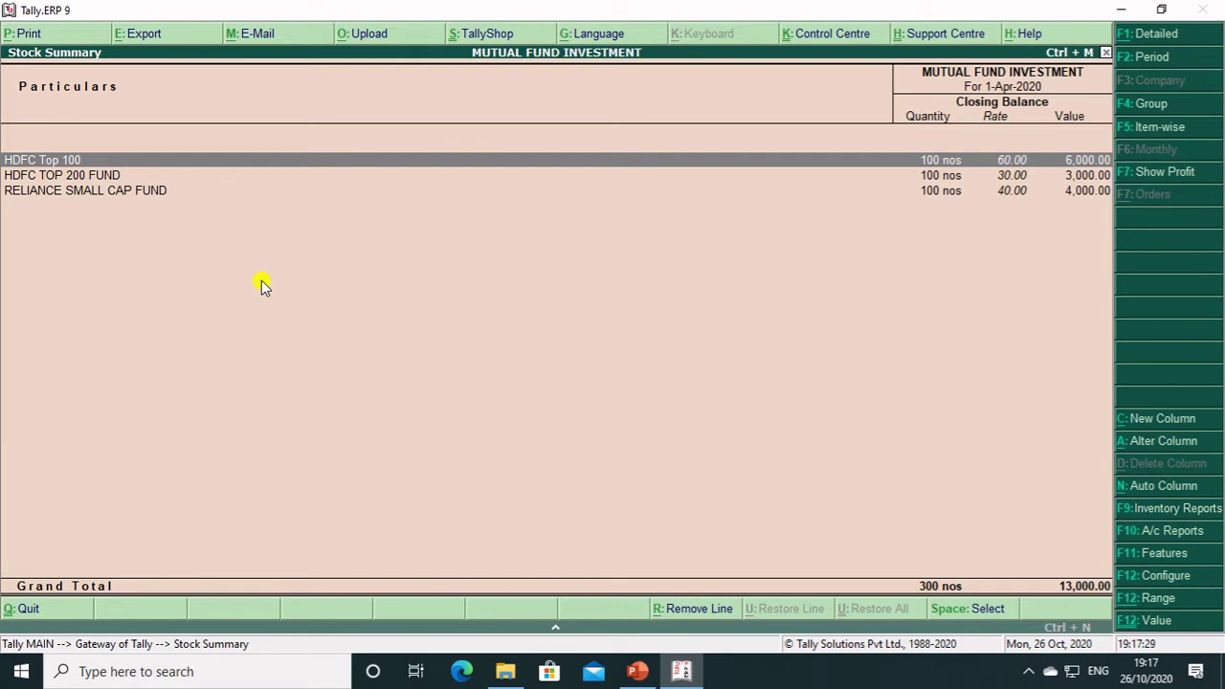
{"action": "key", "text": "Escape"}
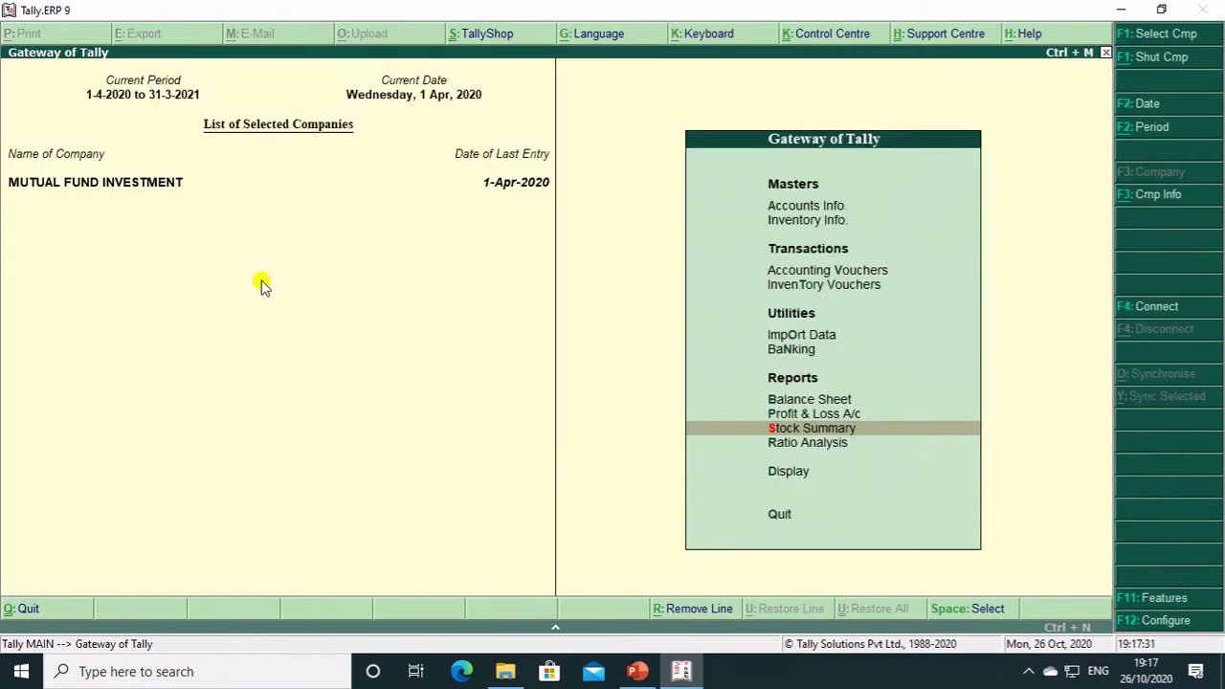
- Start another payment voucher and set its date to 1-May-2020
{"action": "key", "text": "Up"}
{"action": "key", "text": "Up"}
{"action": "key", "text": "Up"}
{"action": "key", "text": "Up"}
{"action": "key", "text": "Up"}
{"action": "key", "text": "Up"}
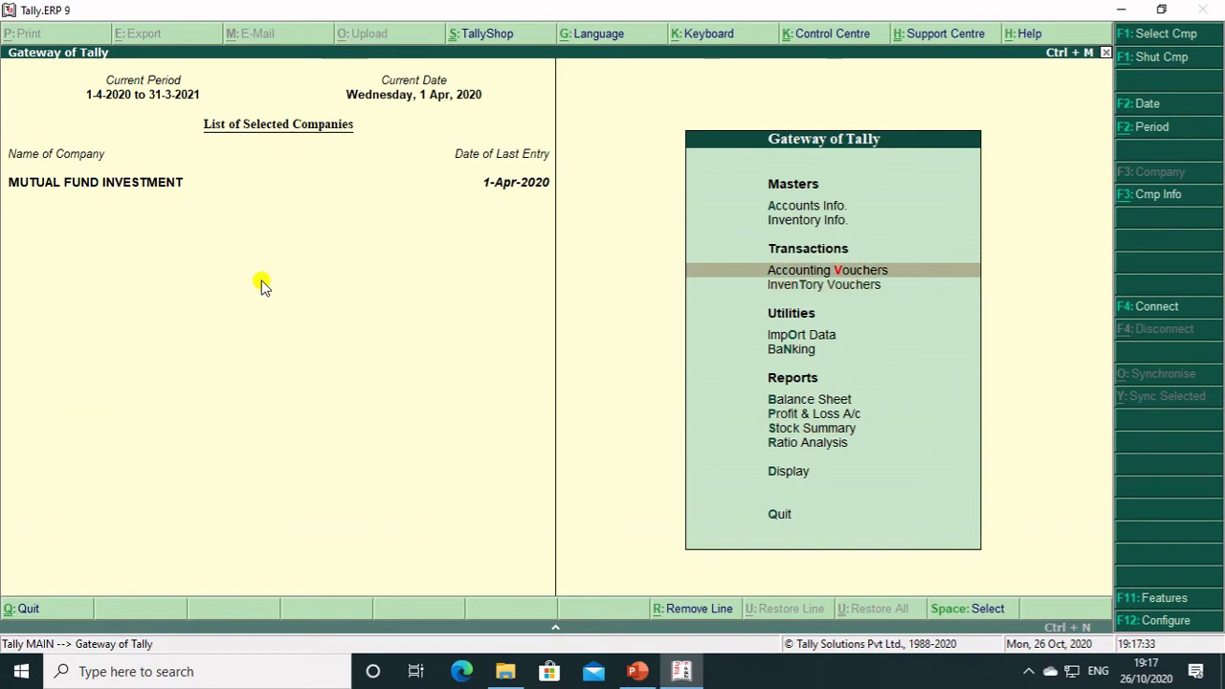
{"action": "key", "text": "Return"}
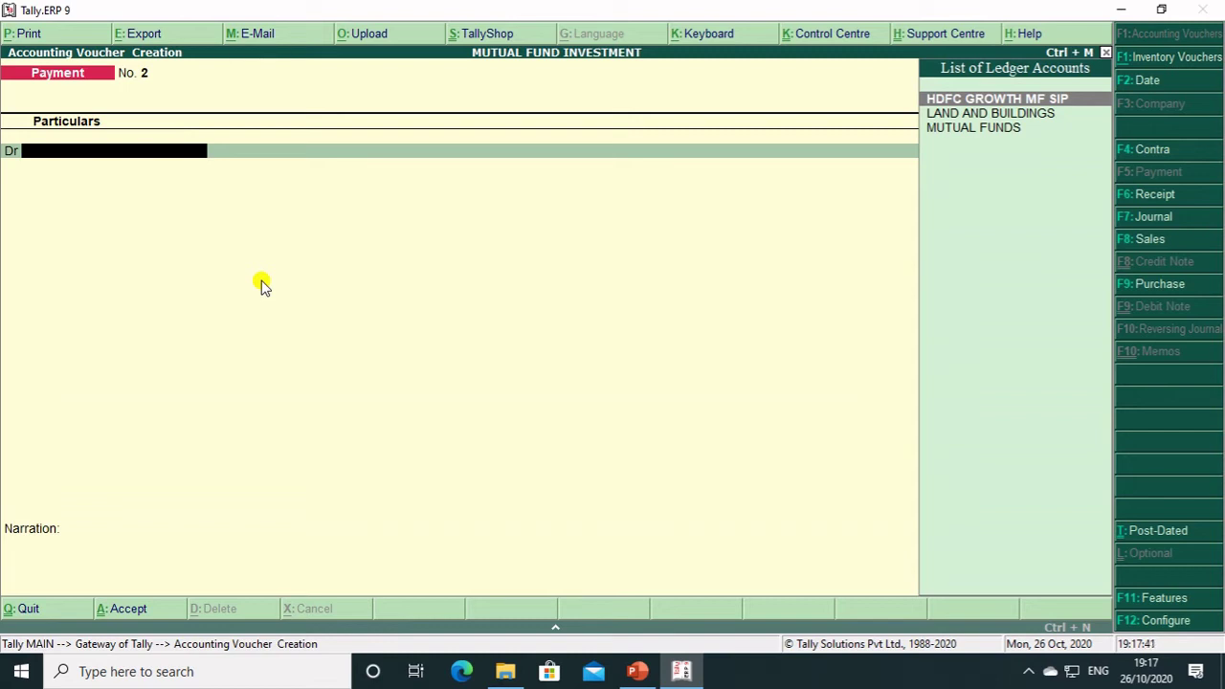
{"action": "key", "text": "F2"}
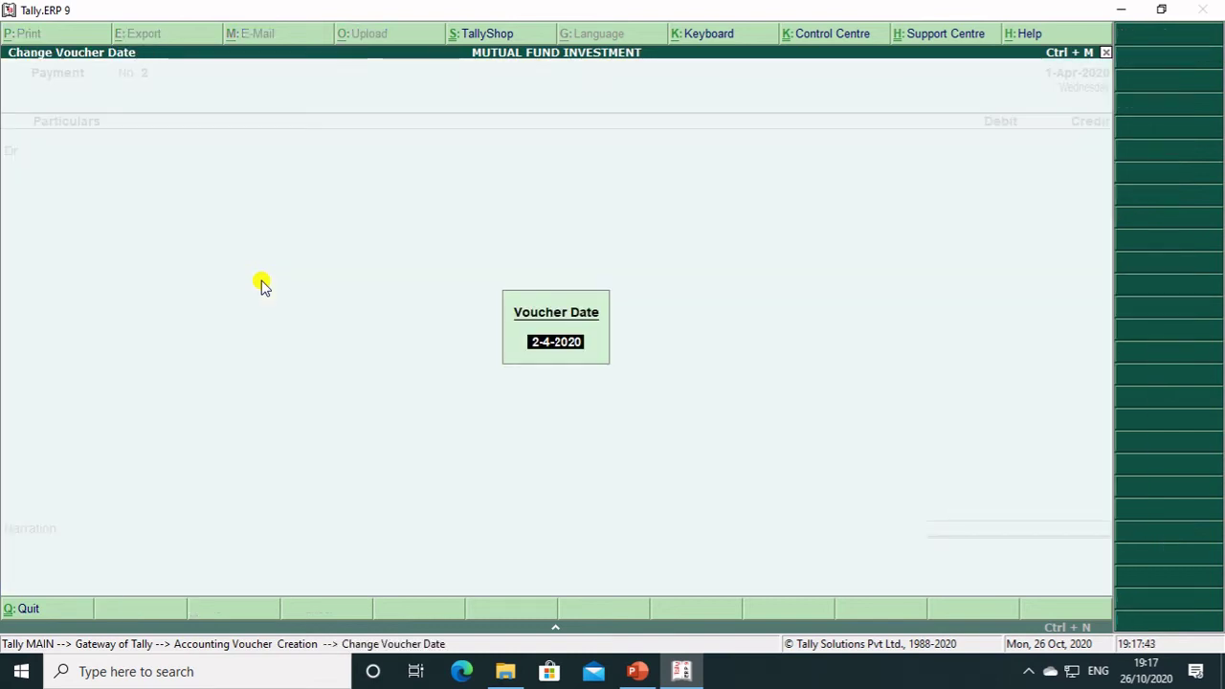
{"action": "type", "text": "1-5"}
{"action": "key", "text": "Return"}
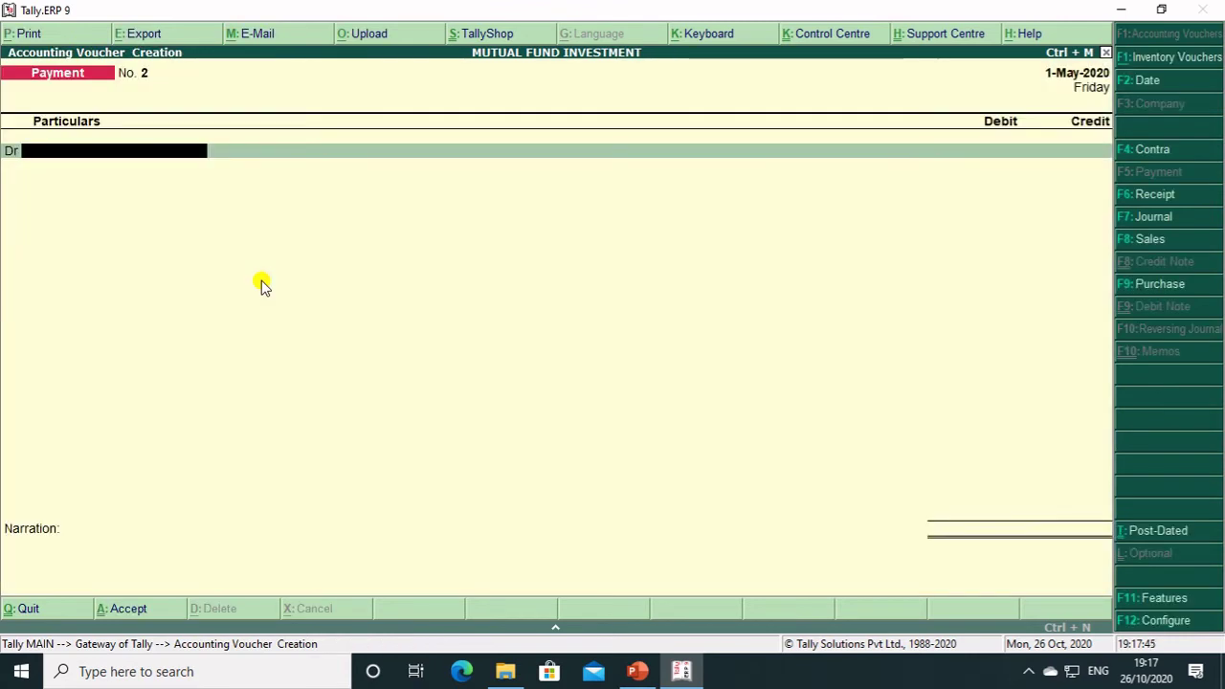
{"action": "key", "text": "F2"}
{"action": "key", "text": "BackSpace"}
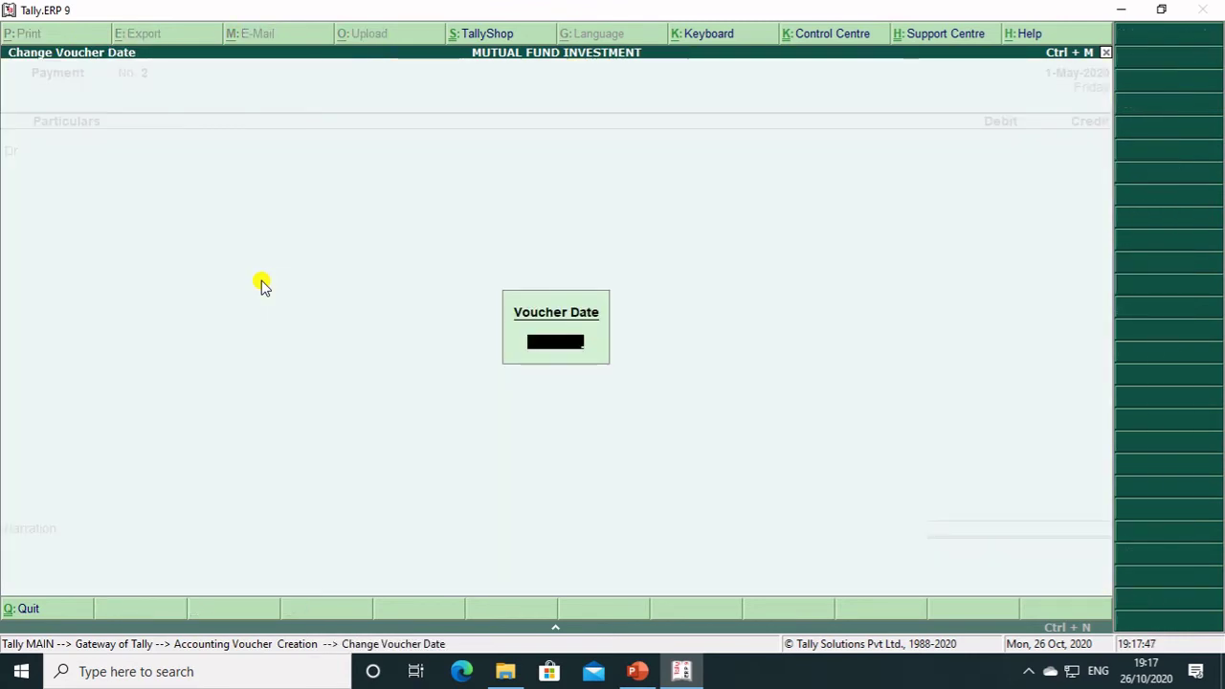
{"action": "key", "text": "Return"}
{"action": "key", "text": "Escape"}
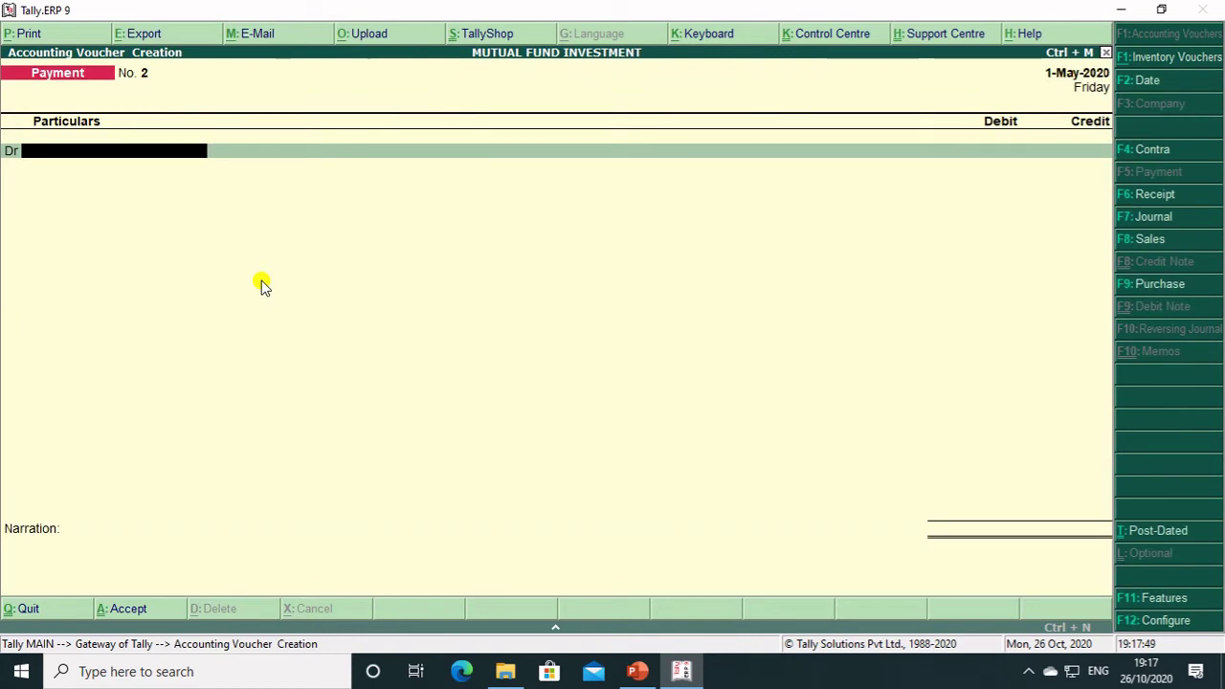
- Debit the HDFC GROWTH MF SIP ledger in the new payment voucher
{"action": "type", "text": "M"}
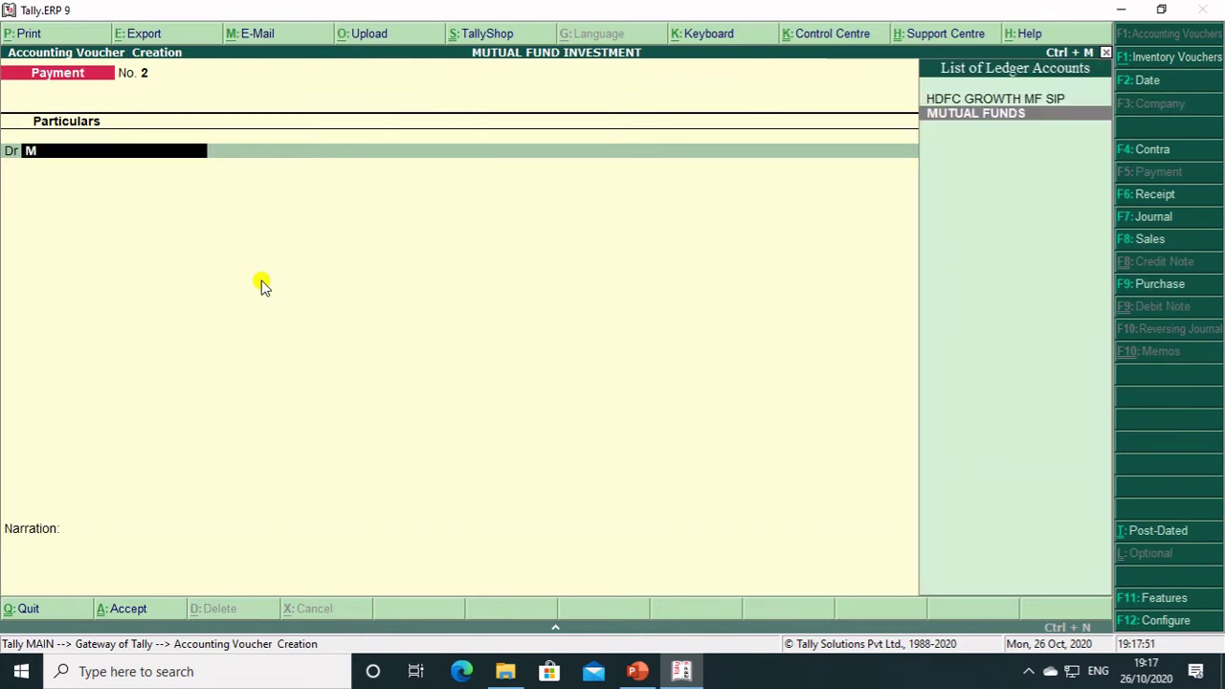
{"action": "key", "text": "BackSpace"}
{"action": "key", "text": "Return"}
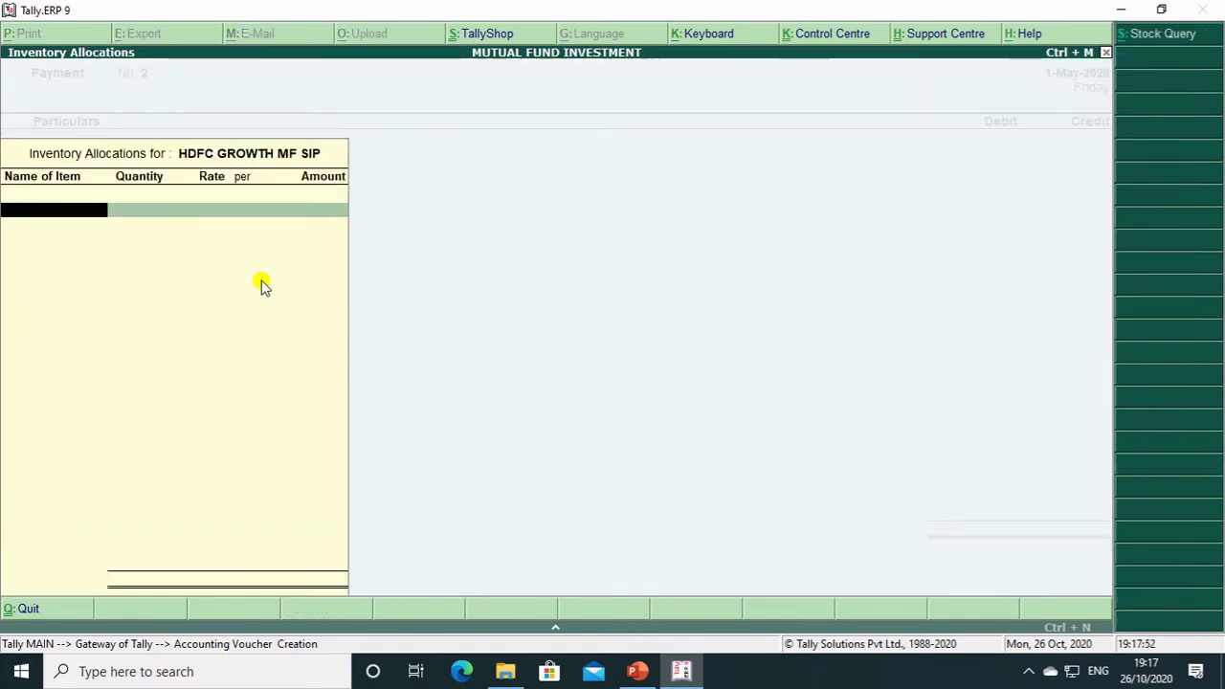
- Allocate 10 nos of the HDFC Growth stock item at a rate of 200 to the HDFC GROWTH MF SIP debit
{"action": "type", "text": "G"}
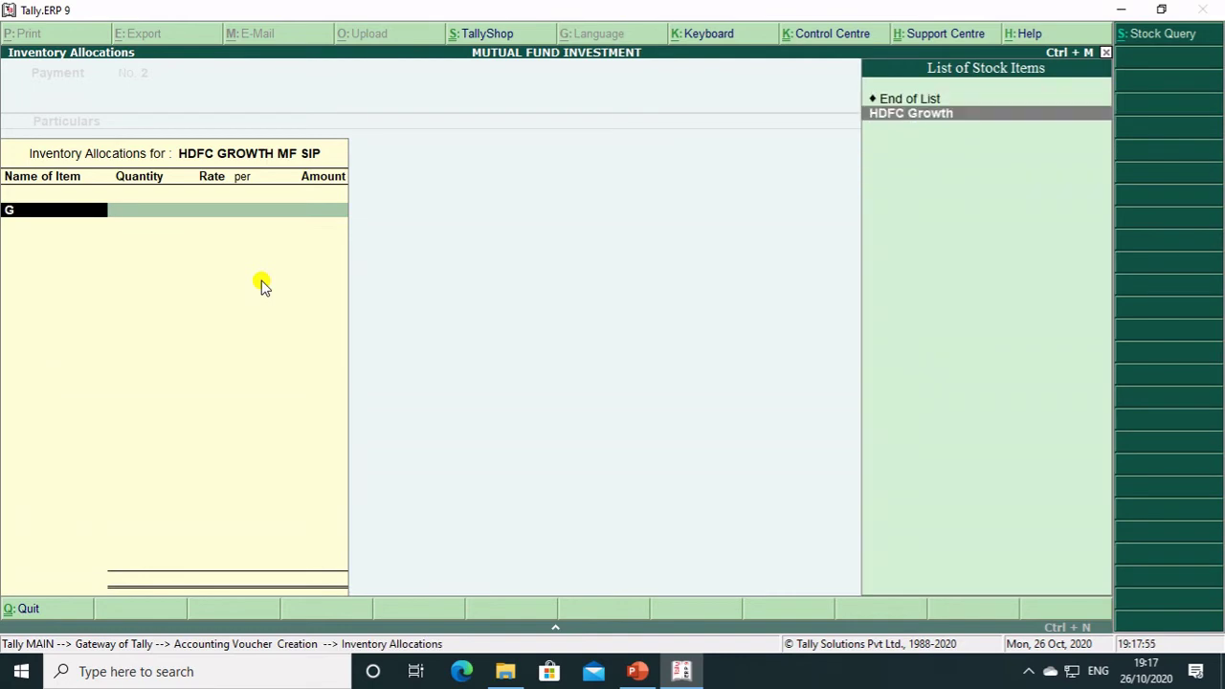
{"action": "key", "text": "Return"}
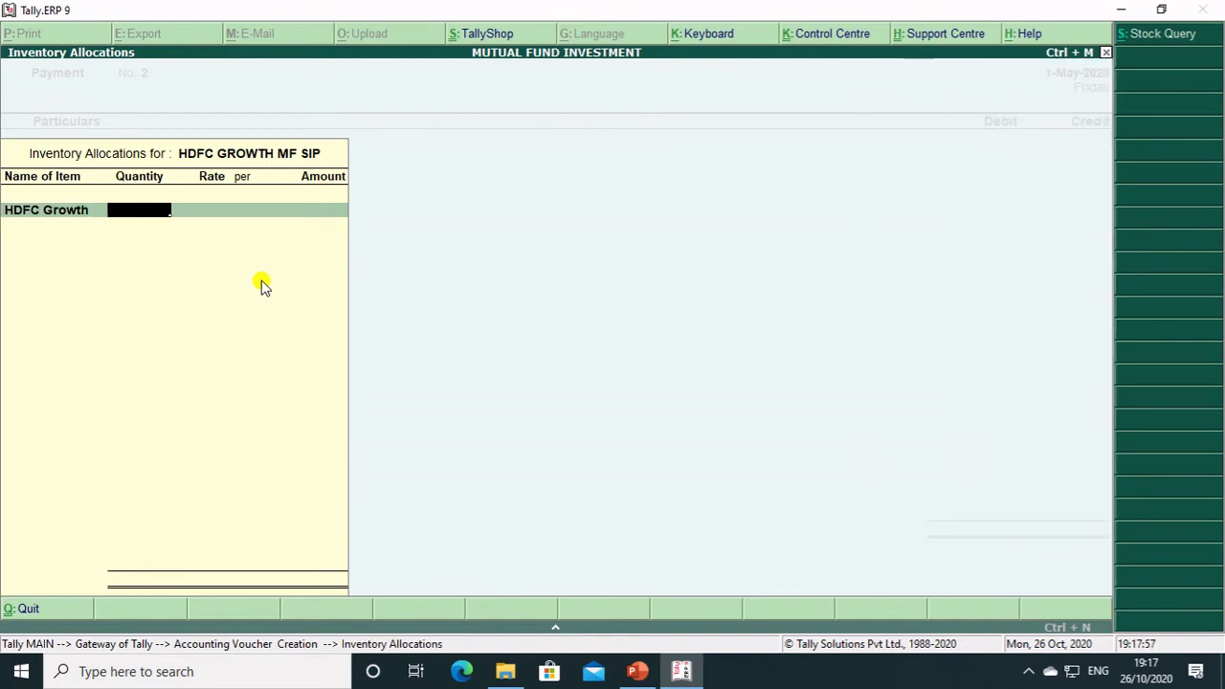
{"action": "type", "text": "10"}
{"action": "key", "text": "Return"}
{"action": "type", "text": "200"}
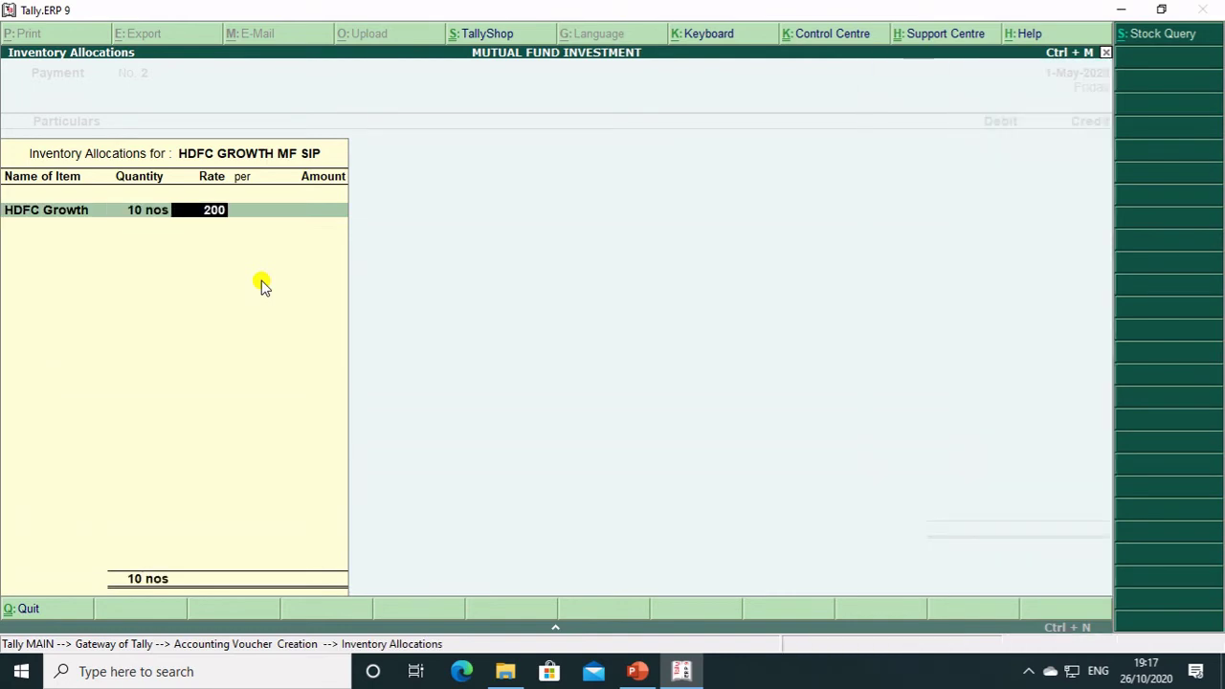
{"action": "key", "text": "Return"}
{"action": "key", "text": "Return"}
{"action": "key", "text": "Return"}
{"action": "key", "text": "Return"}
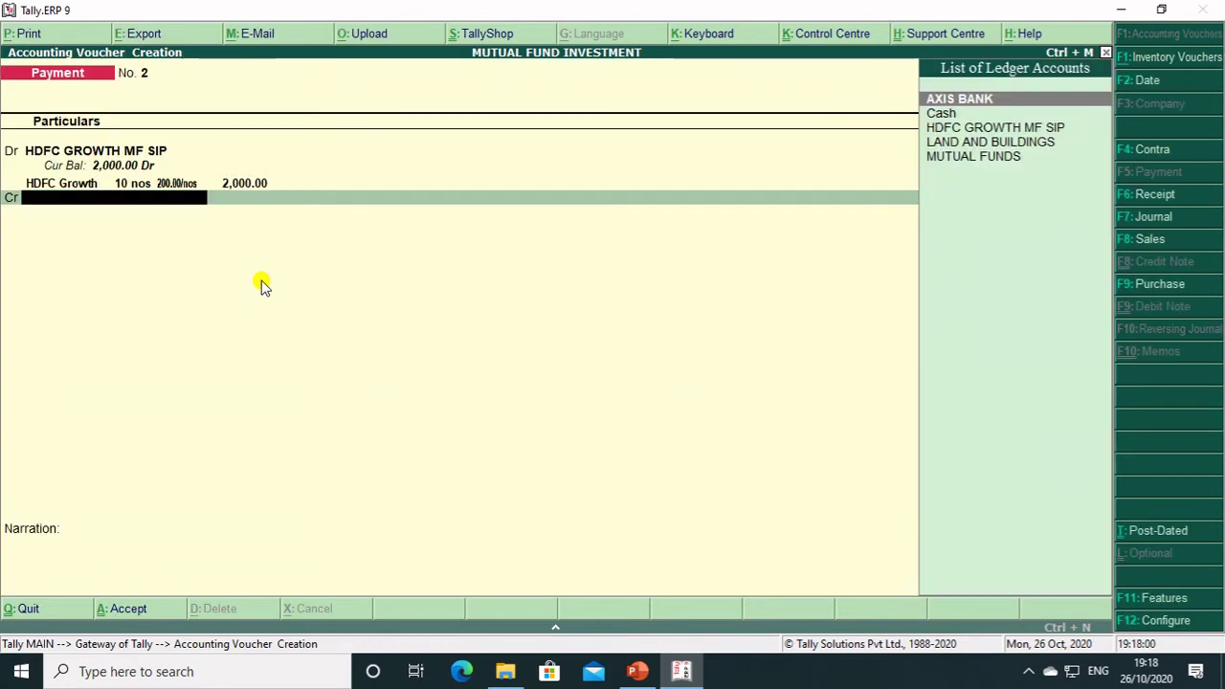
- Credit AXIS BANK with 2,000.00 in the payment voucher
{"action": "key", "text": "Return"}
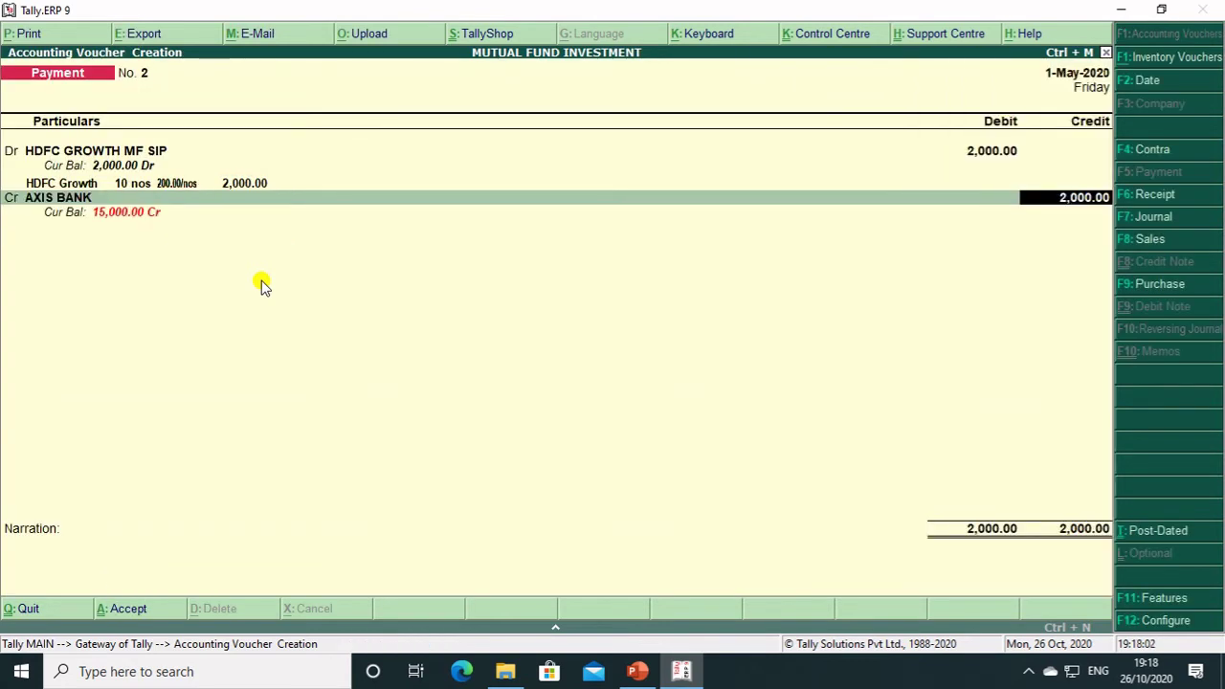
{"action": "key", "text": "Return"}
{"action": "key", "text": "Return"}
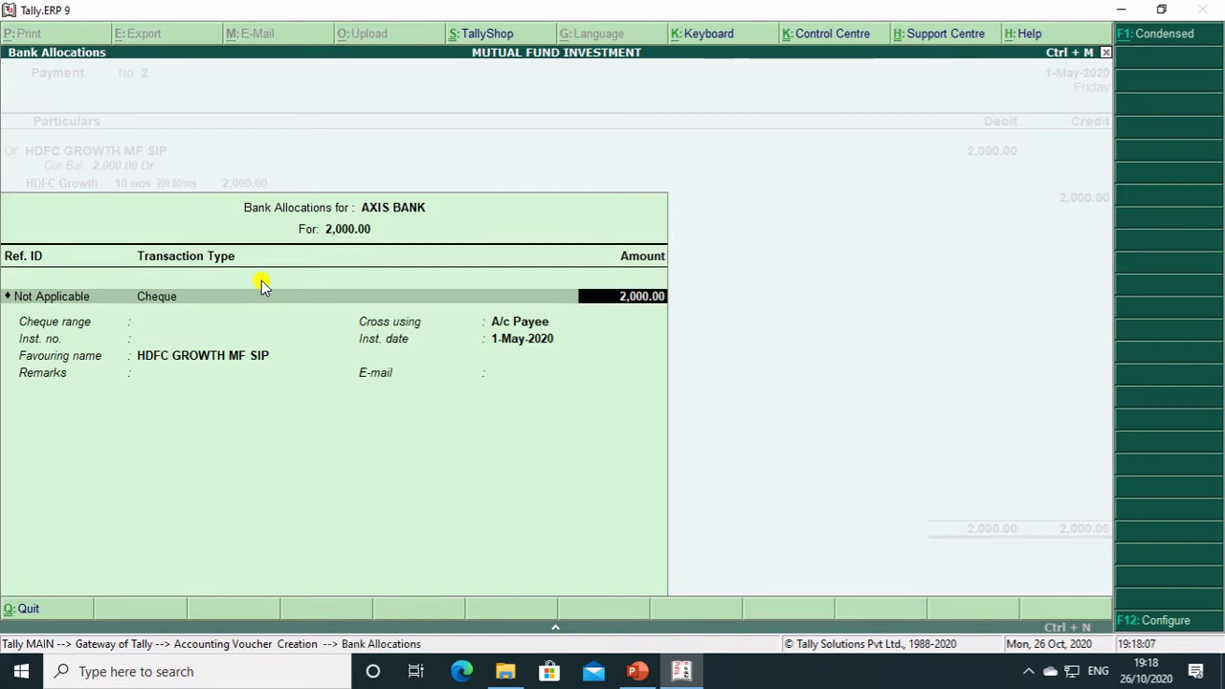
- Keep the default cheque details for the 2,000.00 bank allocation and save the payment voucher without a narration
{"action": "key", "text": "Return"}
{"action": "key", "text": "Return"}
{"action": "key", "text": "Return"}
{"action": "key", "text": "Return"}
{"action": "key", "text": "Return"}
{"action": "key", "text": "Return"}
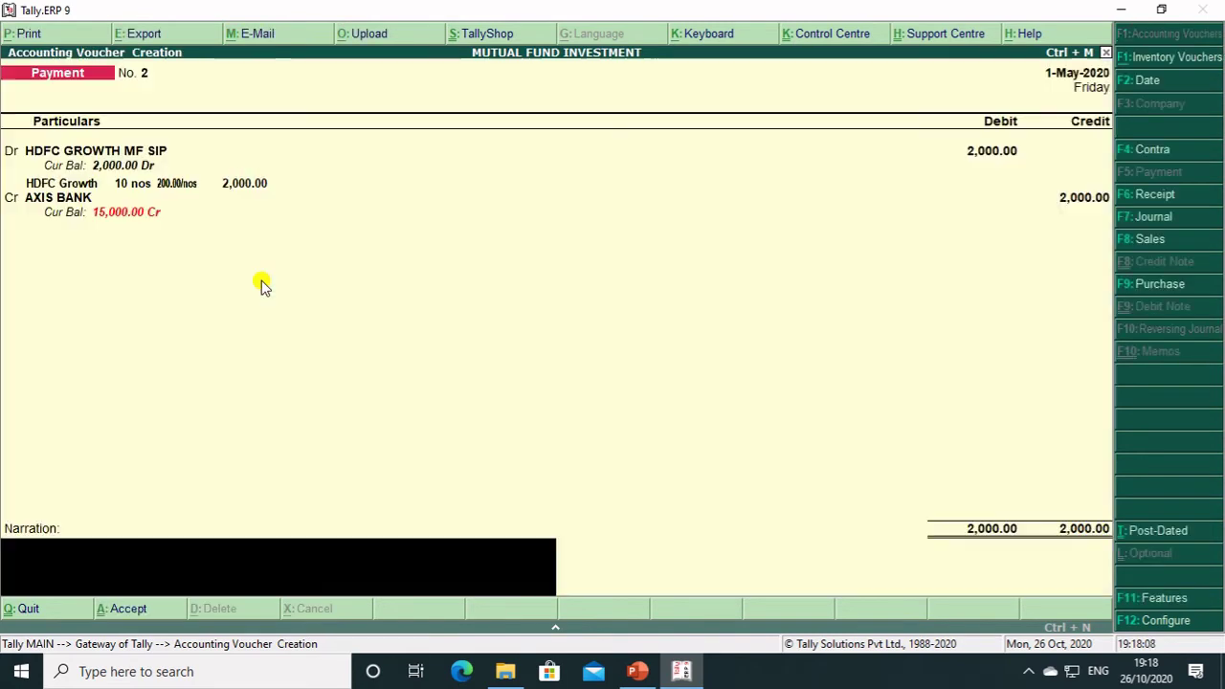
{"action": "key", "text": "Return"}
{"action": "key", "text": "Return"}
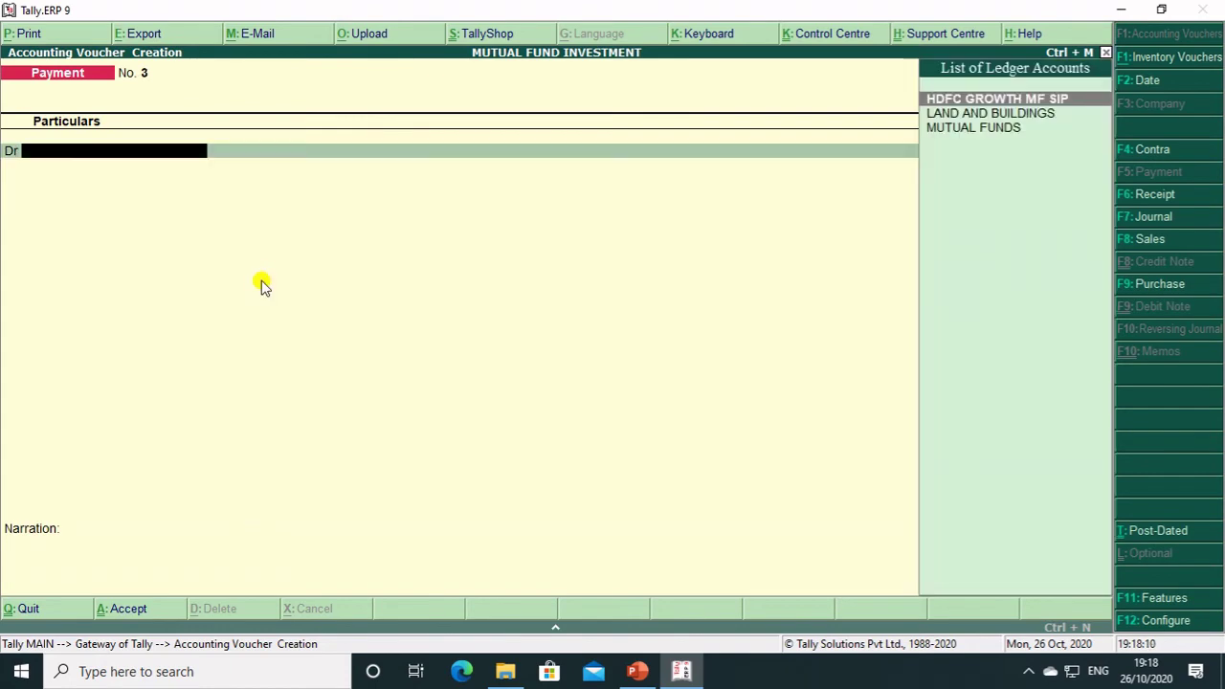
- Leave voucher entry, review the closing balances as of 1-May-2020 in the Stock Summary, and return to the Gateway of Tally
{"action": "key", "text": "Escape"}
{"action": "key", "text": "Escape"}
{"action": "key", "text": "Escape"}
{"action": "key", "text": "Down"}
{"action": "key", "text": "Down"}
{"action": "key", "text": "Down"}
{"action": "key", "text": "Down"}
{"action": "key", "text": "Down"}
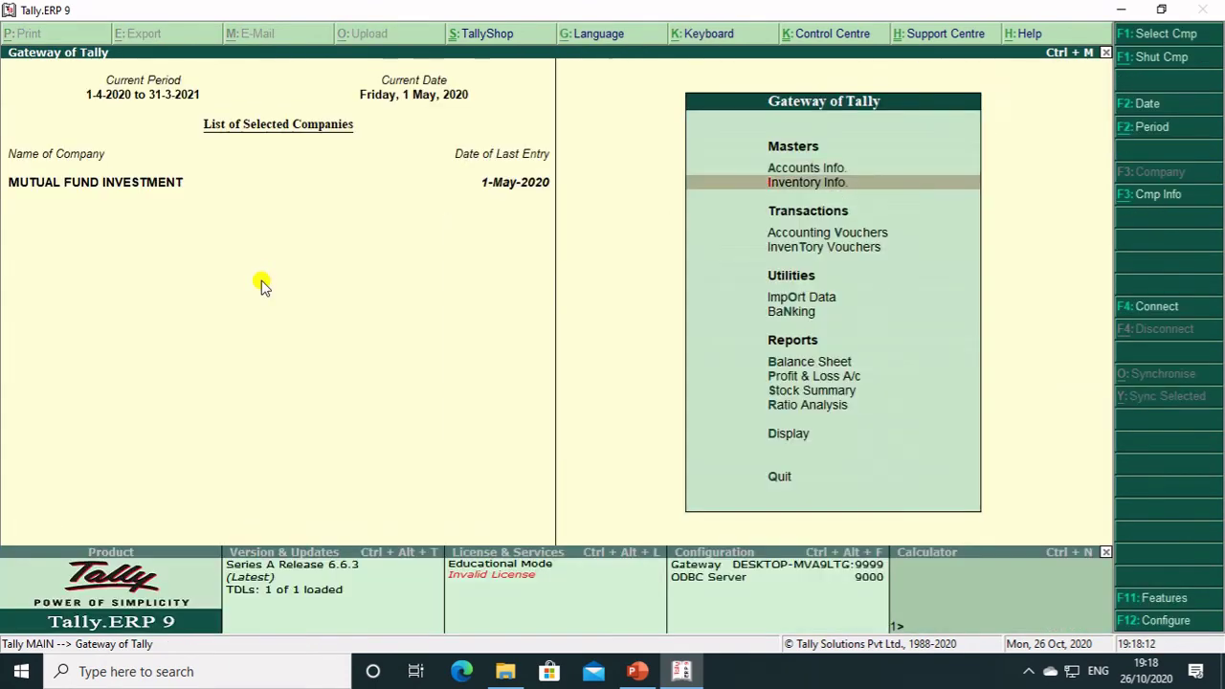
{"action": "key", "text": "Down"}
{"action": "key", "text": "Down"}
{"action": "key", "text": "Down"}
{"action": "key", "text": "Return"}
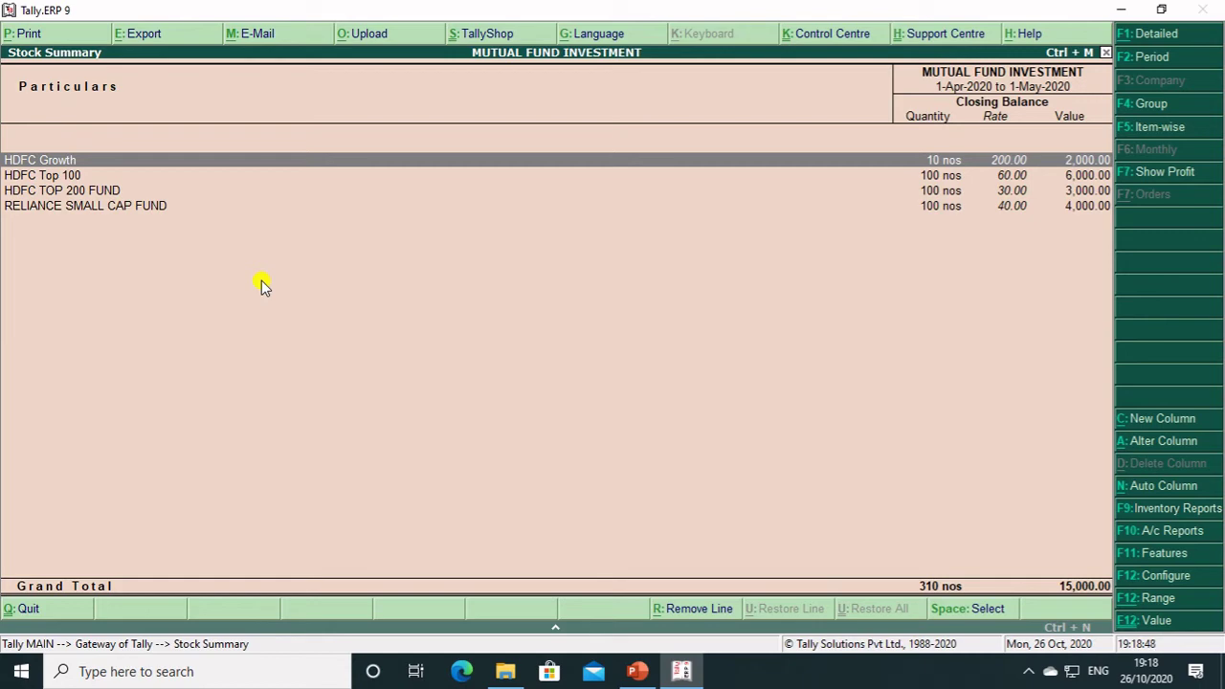
{"action": "key", "text": "Escape"}
- Start a new payment voucher and set its date to 1-Jun-2020
{"action": "key", "text": "Up"}
{"action": "key", "text": "Up"}
{"action": "key", "text": "Up"}
{"action": "key", "text": "Up"}
{"action": "key", "text": "Up"}
{"action": "key", "text": "Up"}
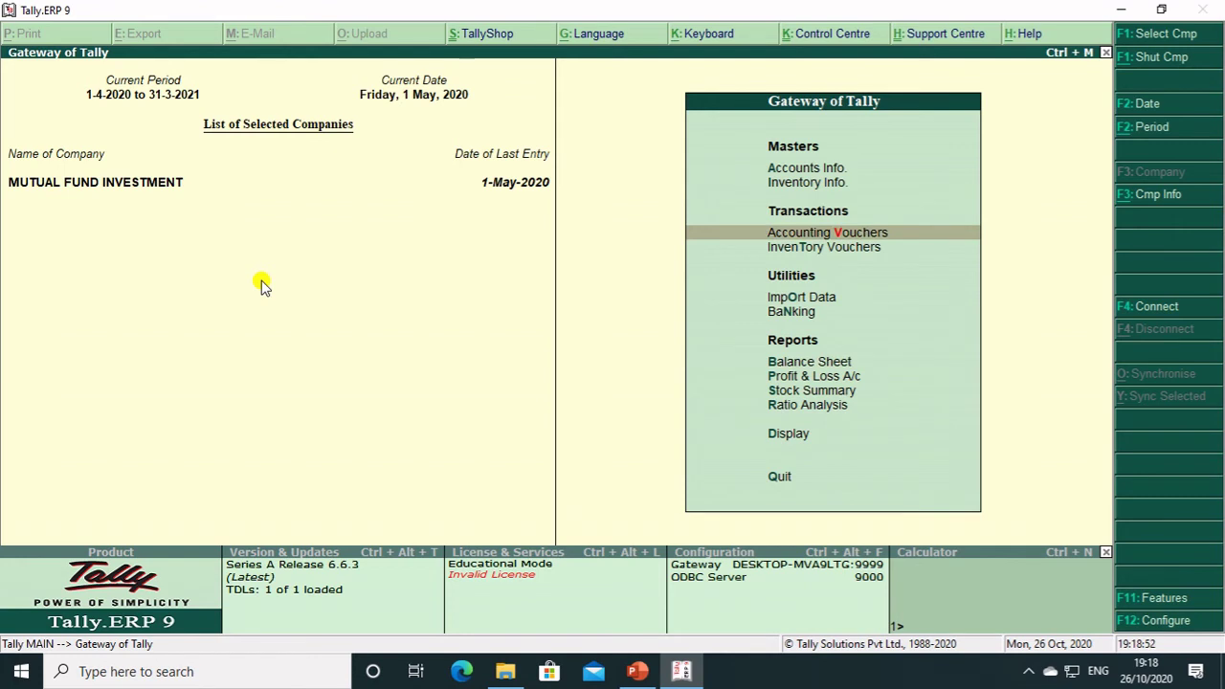
{"action": "key", "text": "Return"}
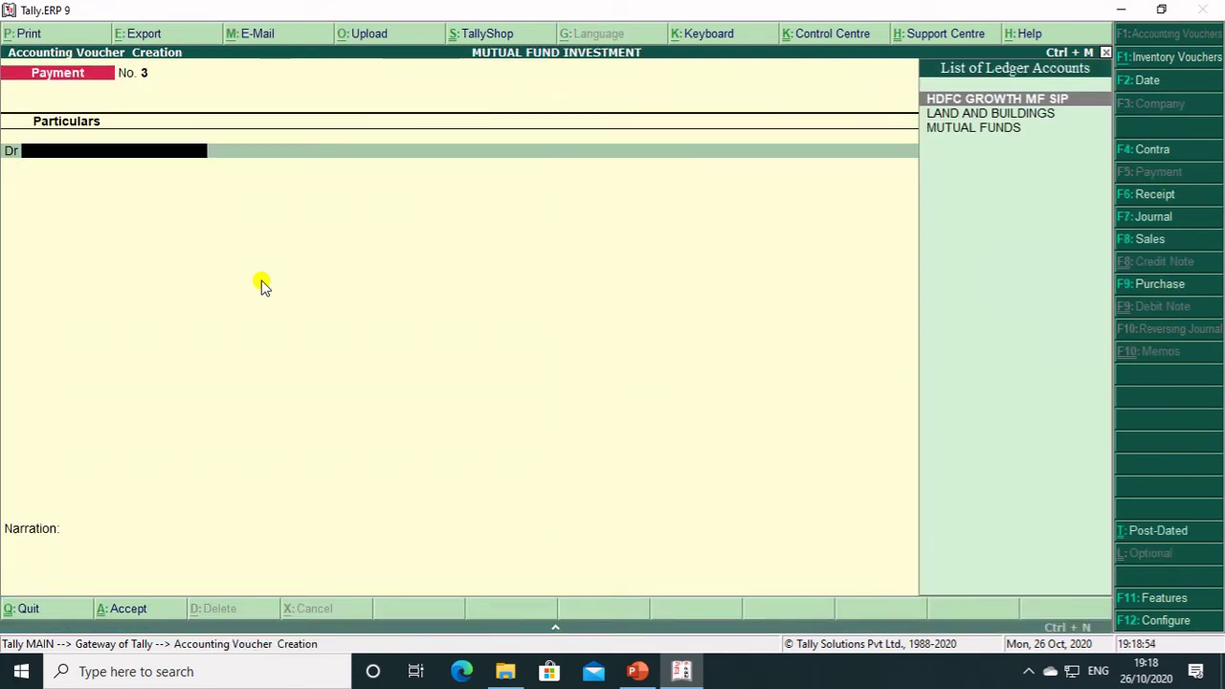
{"action": "key", "text": "F2"}
{"action": "type", "text": "1-6"}
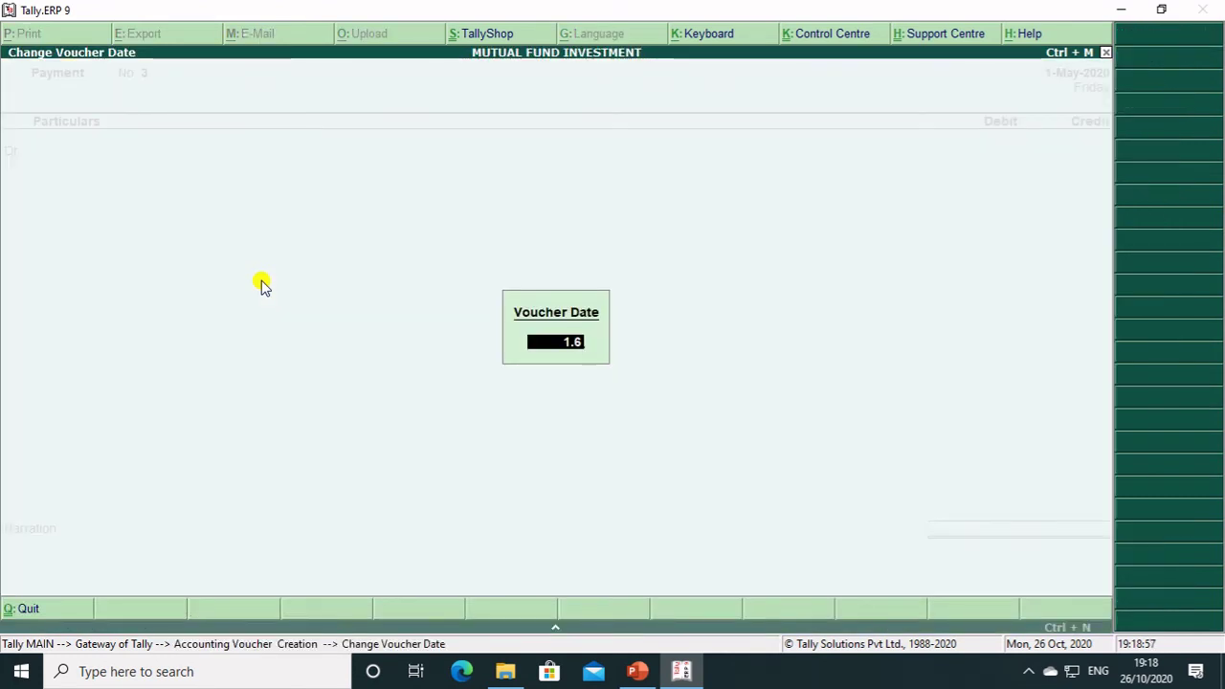
{"action": "key", "text": "Return"}
- Debit the HDFC GROWTH MF SIP ledger and allocate 10 nos of HDFC Growth to it at a rate of 300
{"action": "type", "text": "h"}
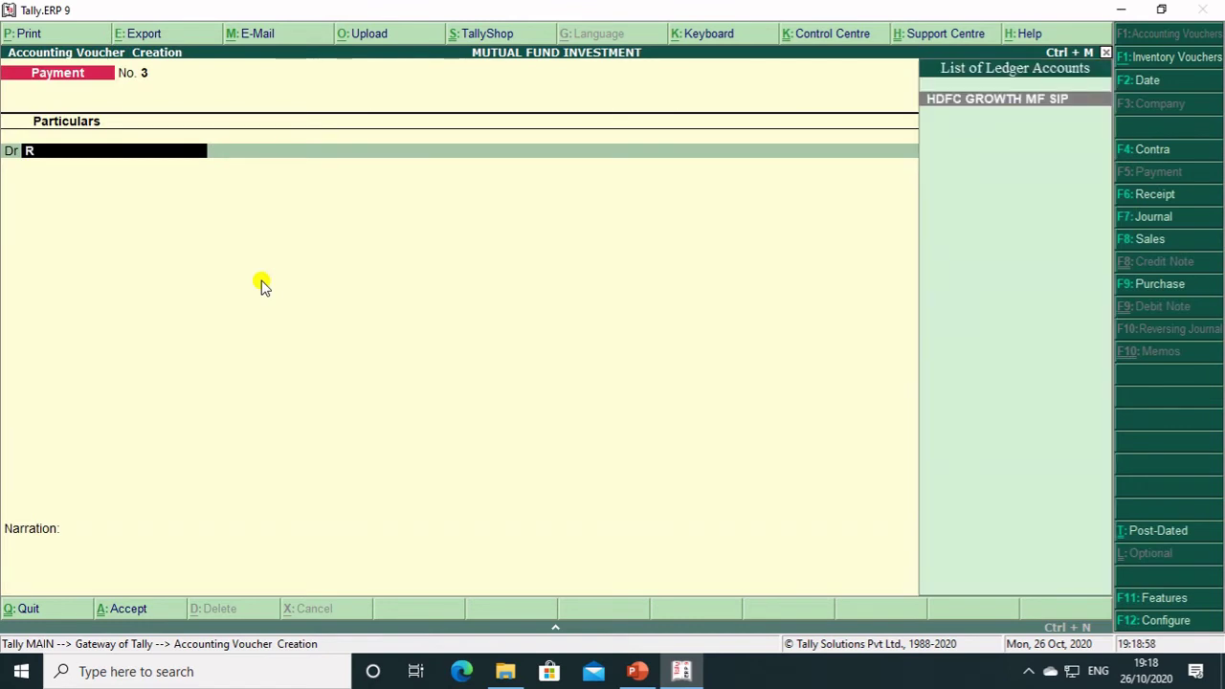
{"action": "key", "text": "Return"}
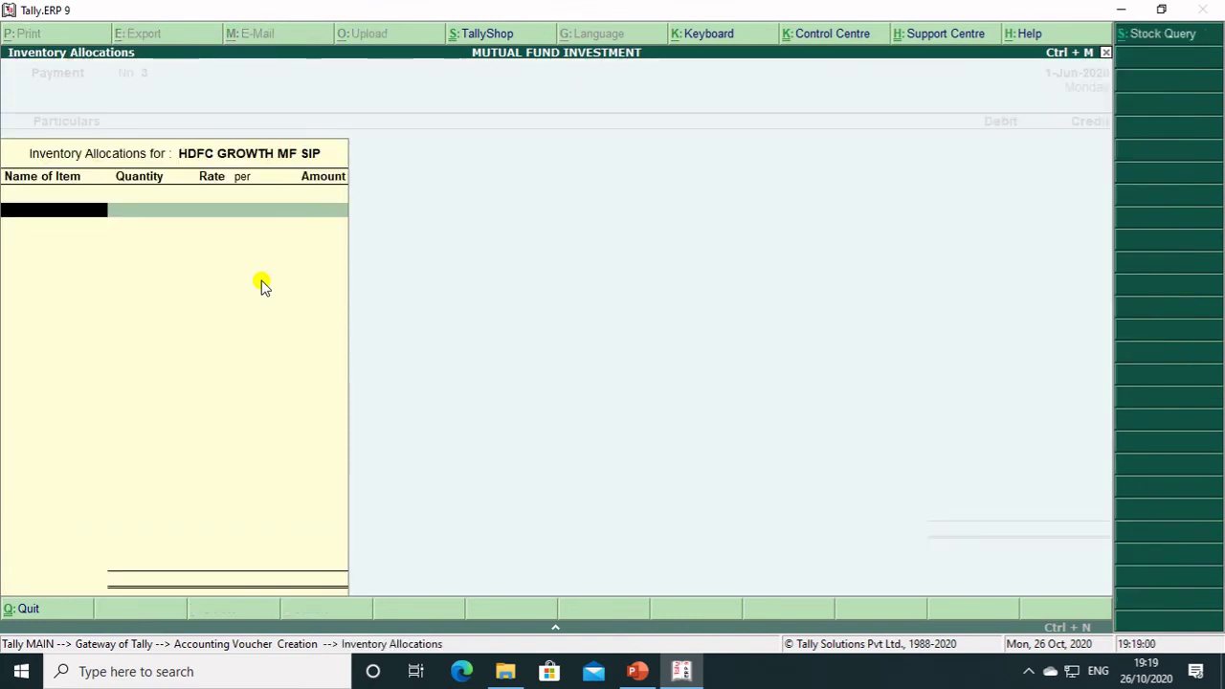
{"action": "type", "text": "g"}
{"action": "key", "text": "Return"}
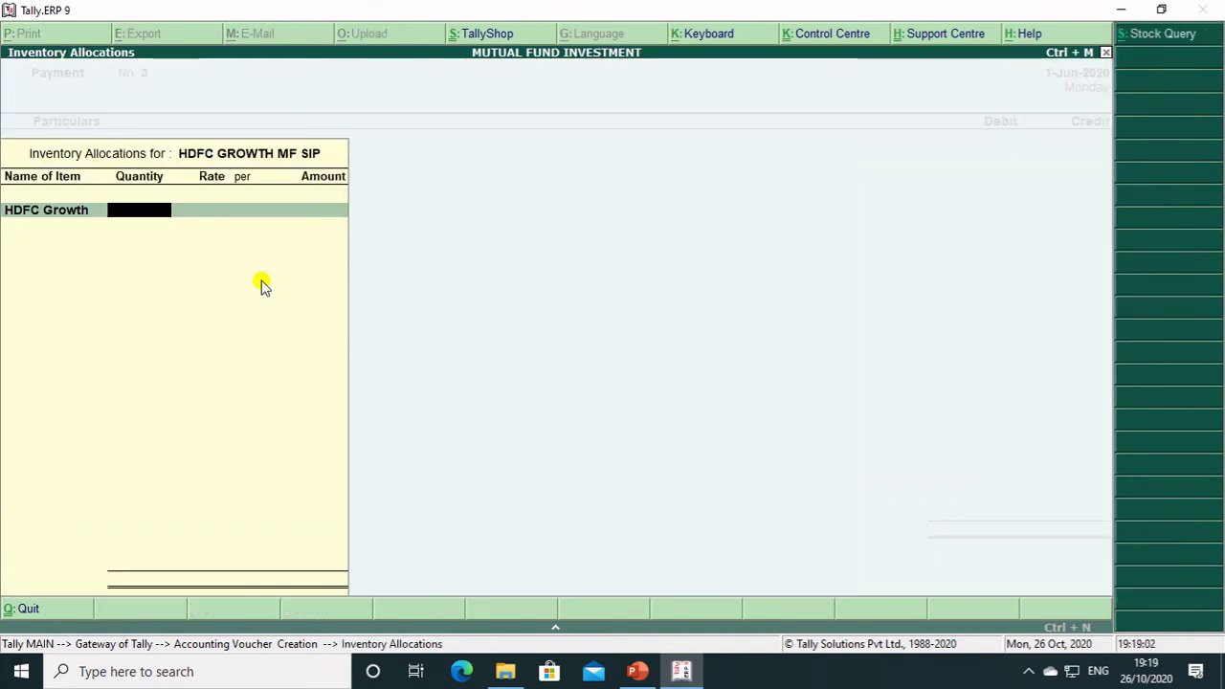
{"action": "type", "text": "10"}
{"action": "key", "text": "Return"}
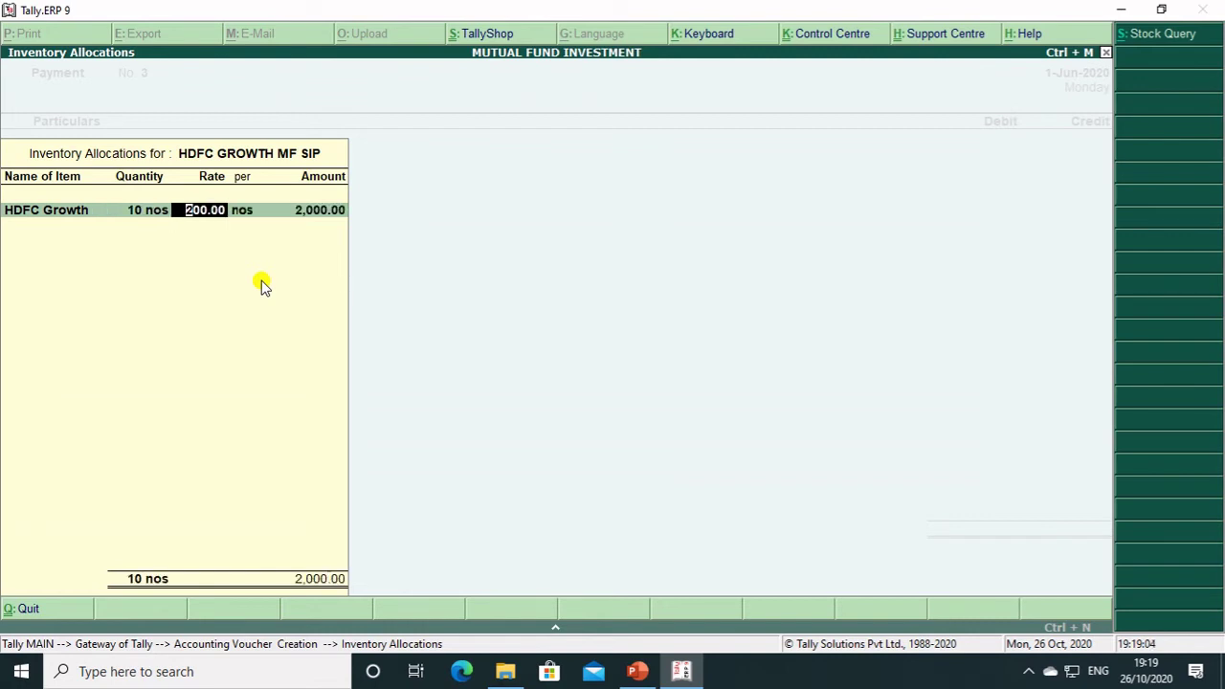
{"action": "type", "text": "300"}
{"action": "key", "text": "Return"}
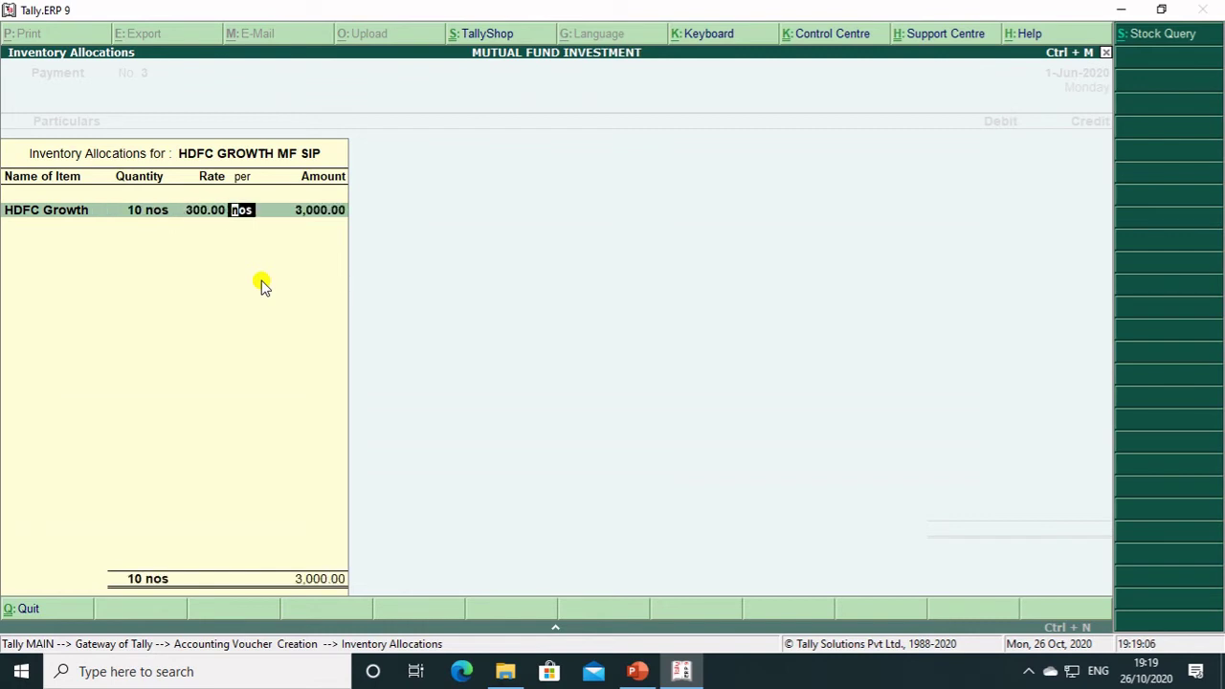
{"action": "key", "text": "Return"}
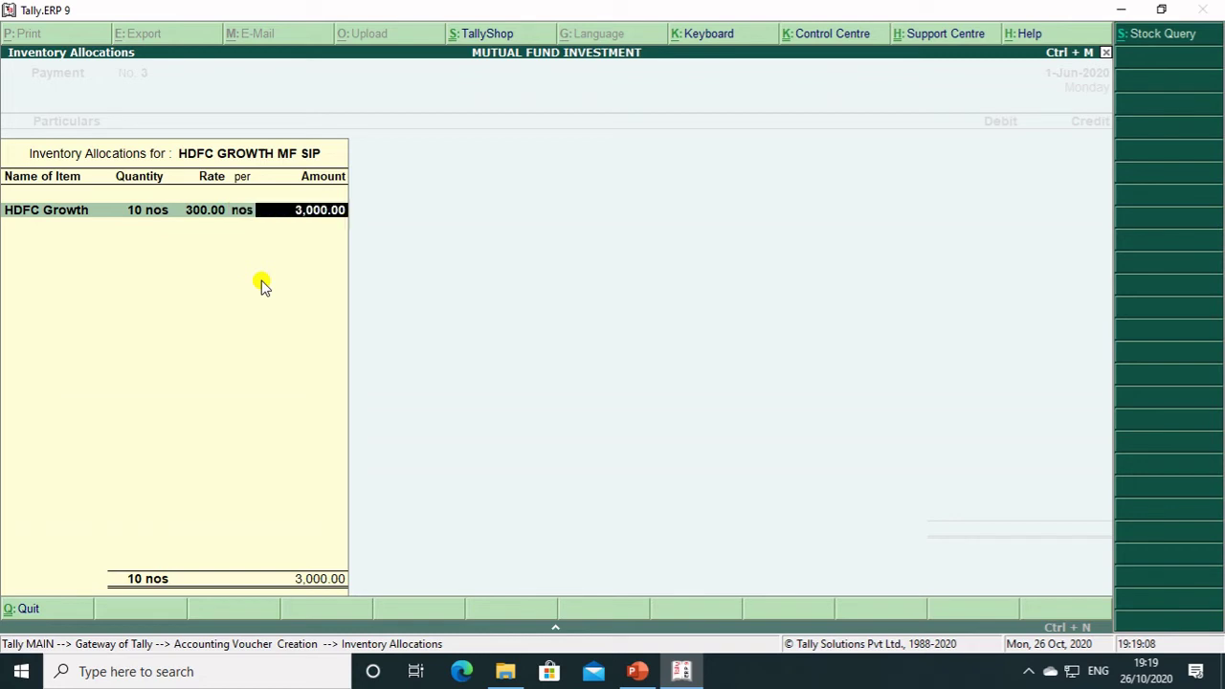
{"action": "key", "text": "Return"}
{"action": "key", "text": "Return"}
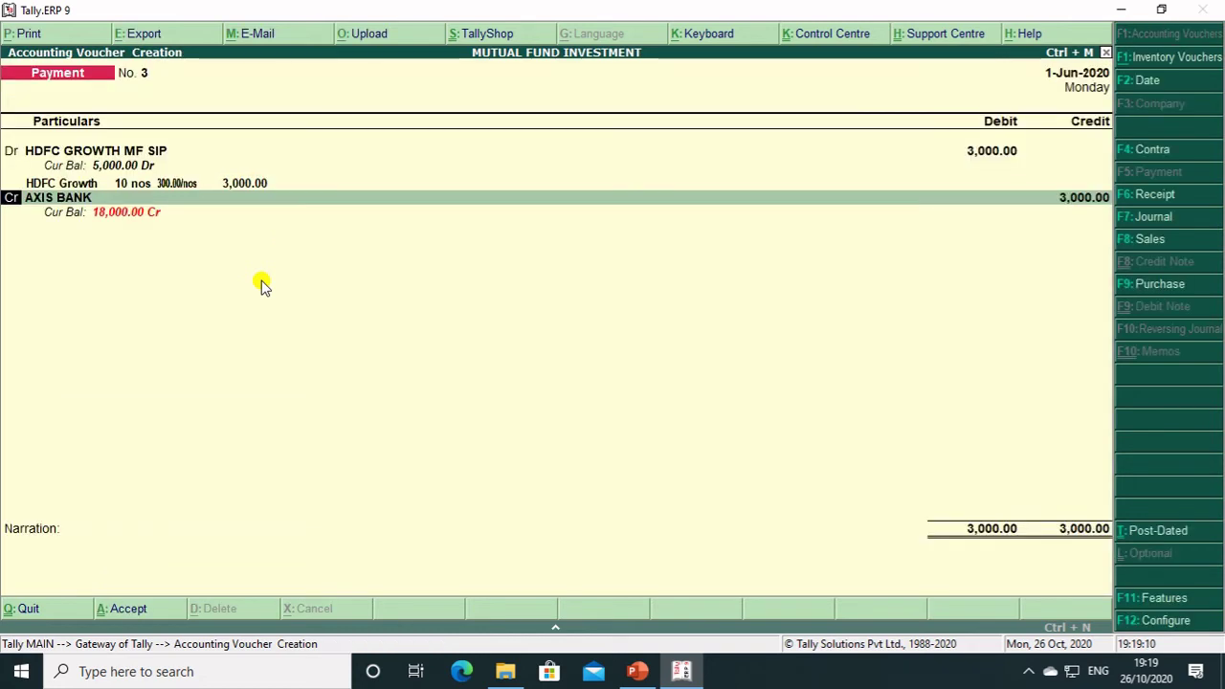
- Credit AXIS BANK with 3,000.00 using the default cheque details and save the payment voucher without a narration
{"action": "key", "text": "Return"}
{"action": "key", "text": "Return"}
{"action": "key", "text": "Return"}
{"action": "key", "text": "Return"}
{"action": "key", "text": "Return"}
{"action": "key", "text": "Return"}
{"action": "key", "text": "Return"}
{"action": "key", "text": "Return"}
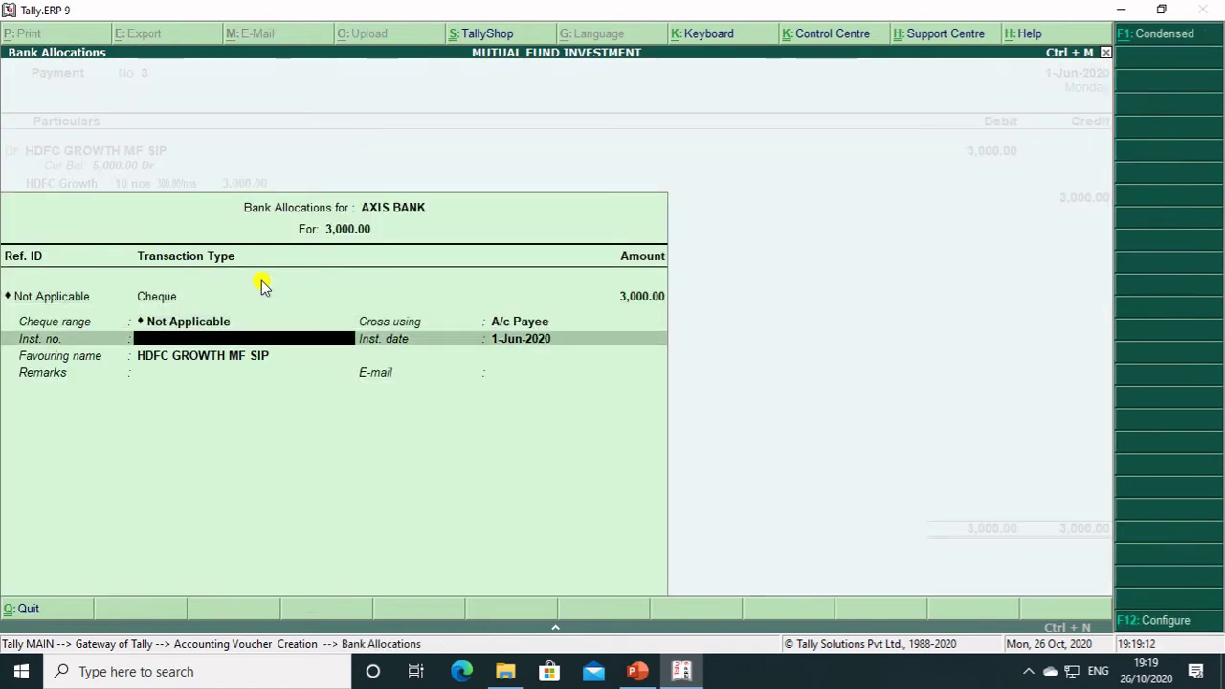
{"action": "key", "text": "Return"}
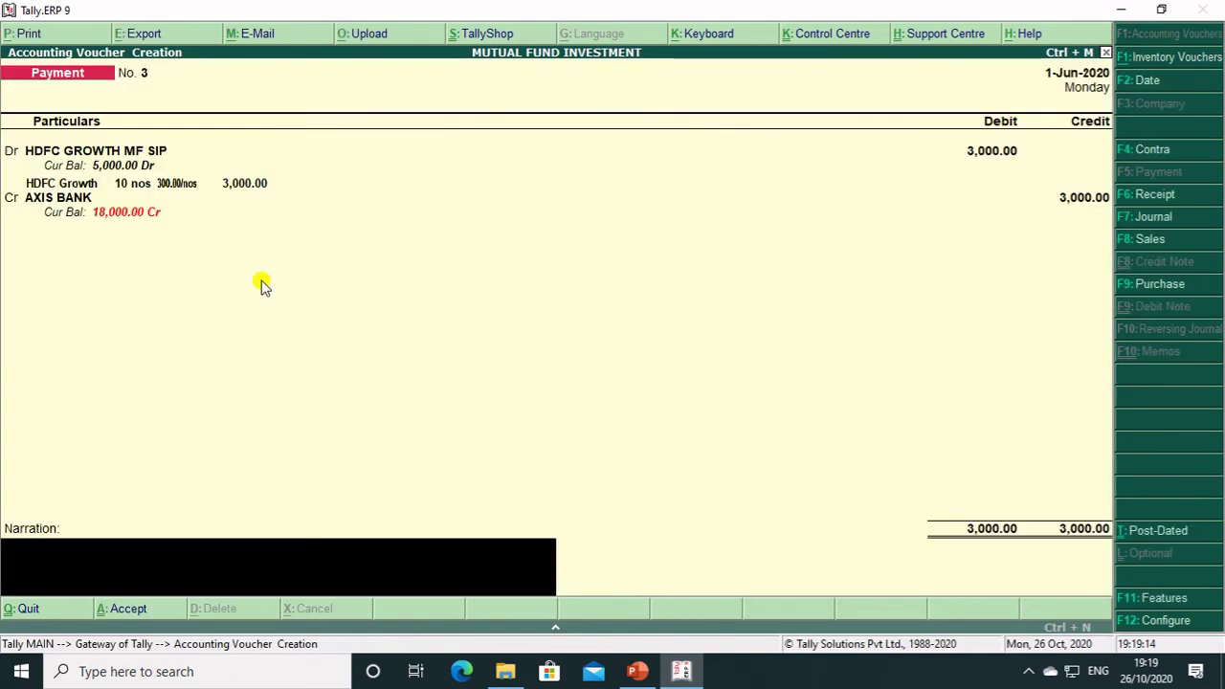
{"action": "key", "text": "Return"}
{"action": "key", "text": "Return"}
- Leave voucher entry, check the HDFC Growth closing quantity, rate and value in the Stock Summary, and close the report
{"action": "key", "text": "Escape"}
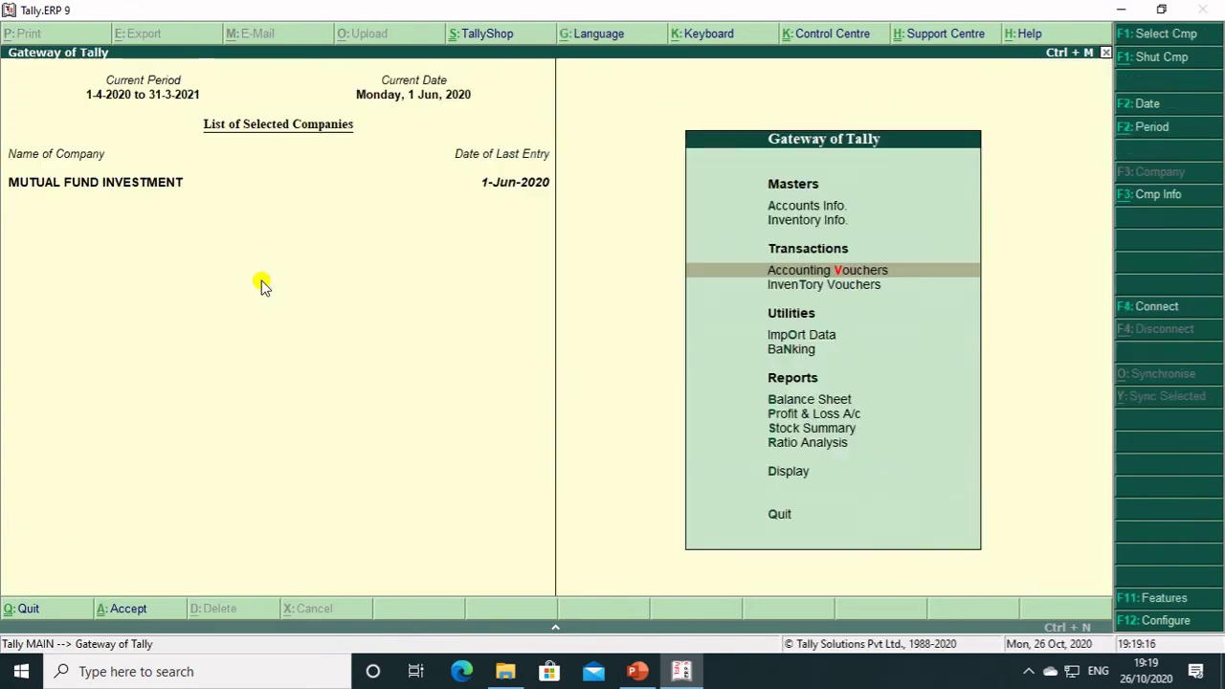
{"action": "key", "text": "Down"}
{"action": "key", "text": "Down"}
{"action": "key", "text": "Down"}
{"action": "key", "text": "Down"}
{"action": "key", "text": "Down"}
{"action": "key", "text": "Down"}
{"action": "key", "text": "Down"}
{"action": "key", "text": "Down"}
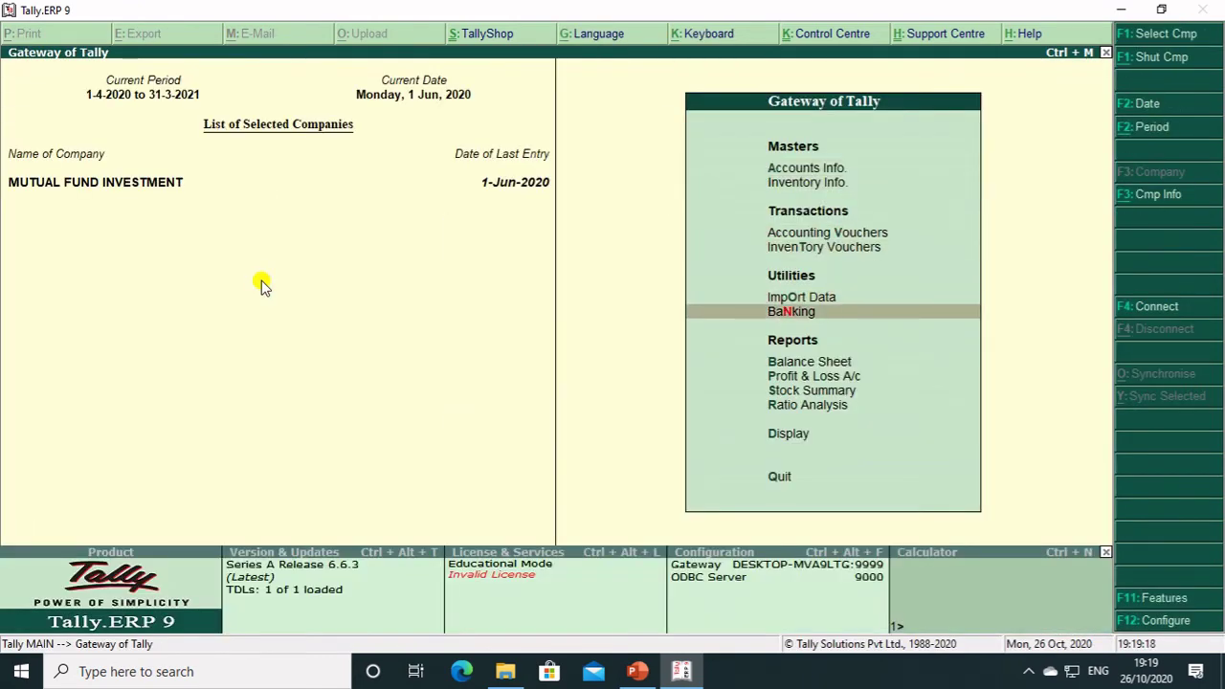
{"action": "key", "text": "Return"}
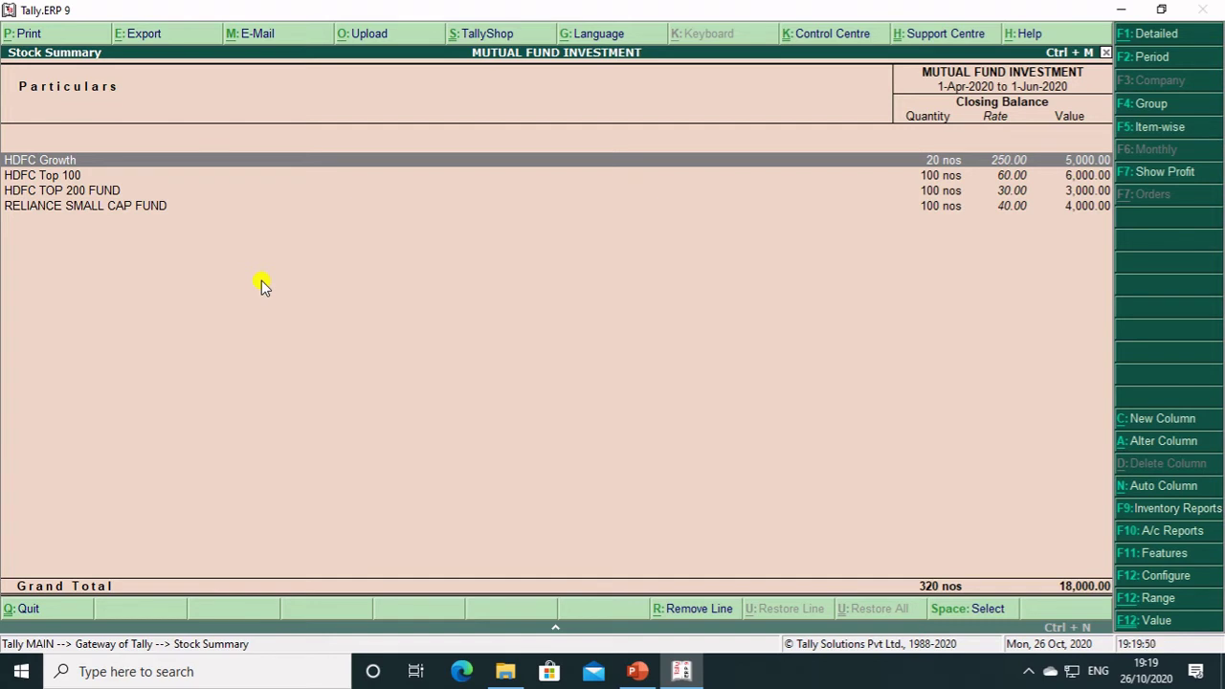
{"action": "key", "text": "Escape"}
- Reopen accounting voucher entry and switch the new voucher to a Journal
{"action": "key", "text": "Down"}
{"action": "key", "text": "Down"}
{"action": "key", "text": "Down"}
{"action": "key", "text": "Down"}
{"action": "key", "text": "Down"}
{"action": "key", "text": "Down"}
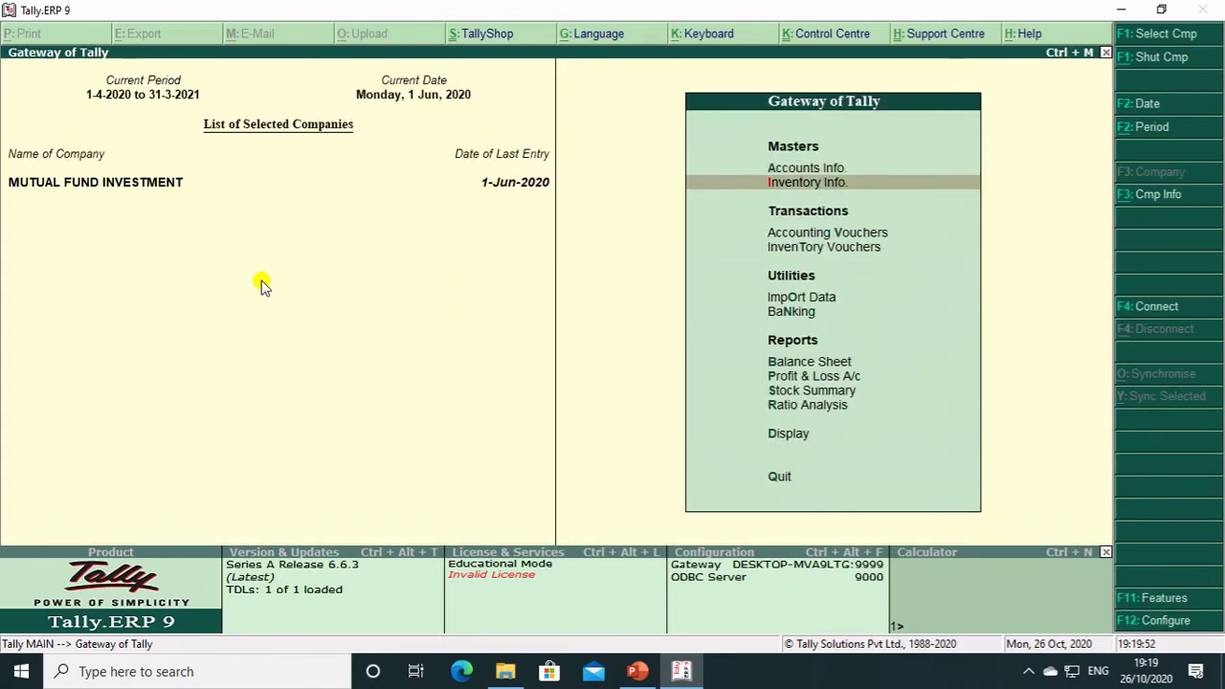
{"action": "key", "text": "Return"}
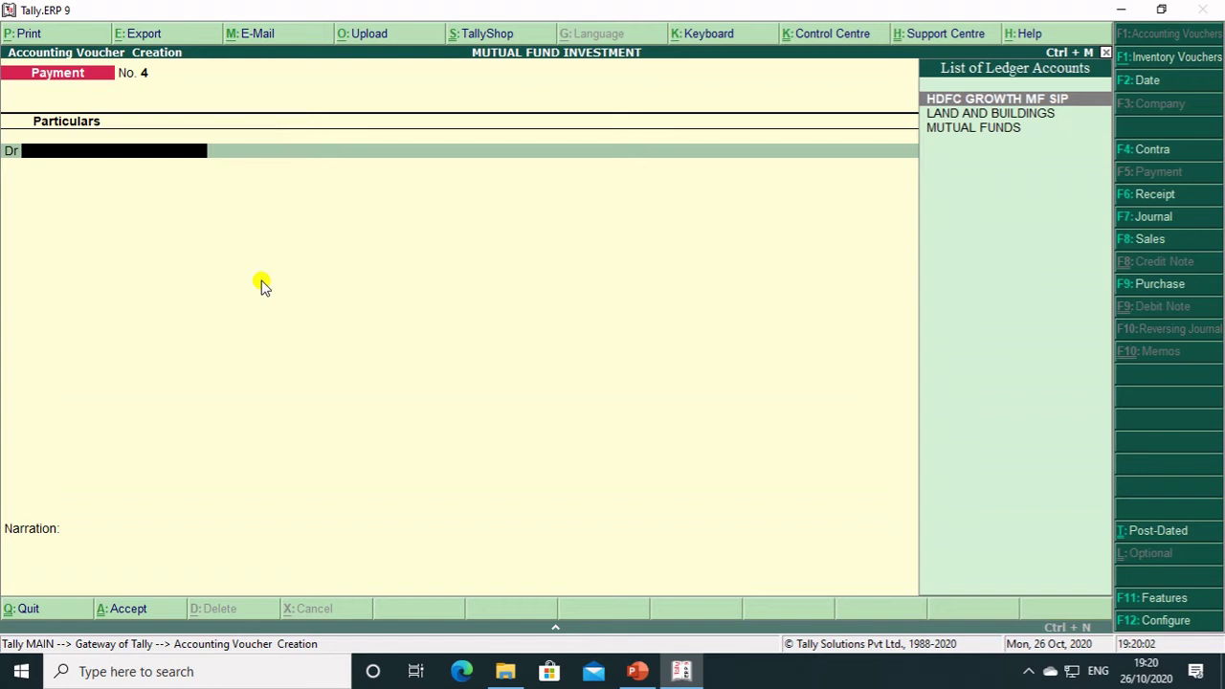
{"action": "key", "text": "F7"}
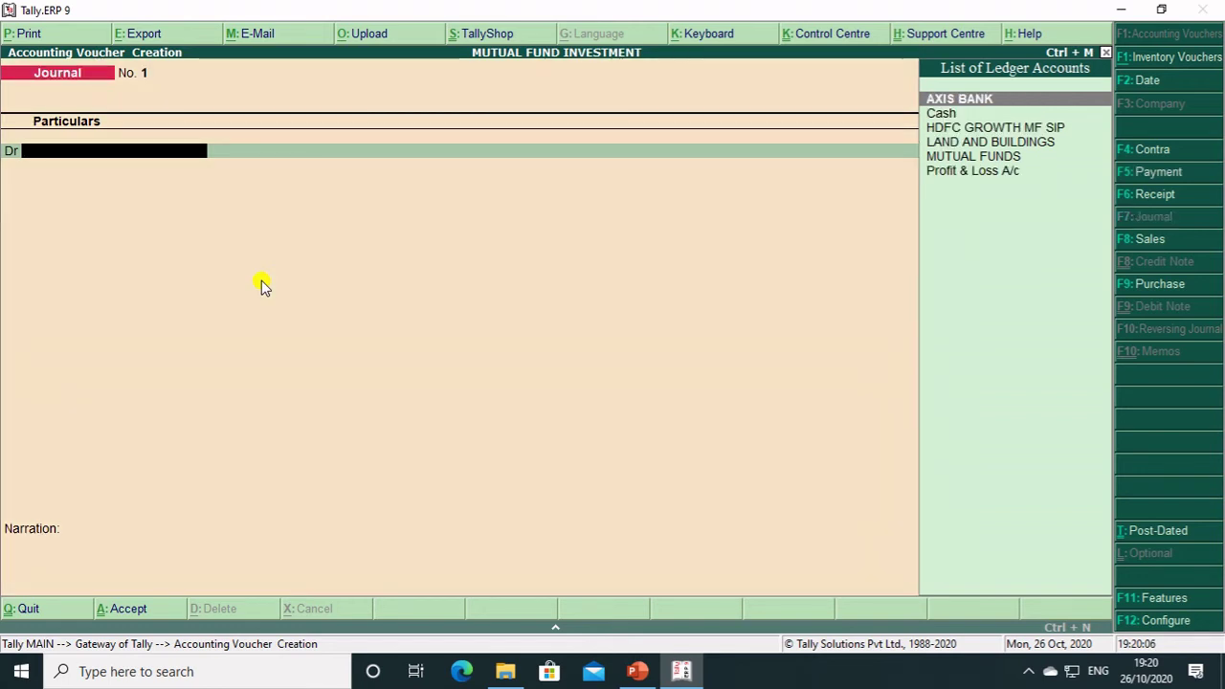
- Select AXIS BANK as the debit ledger of the journal voucher and set the voucher date to 31-Mar-2021
{"action": "type", "text": "i"}
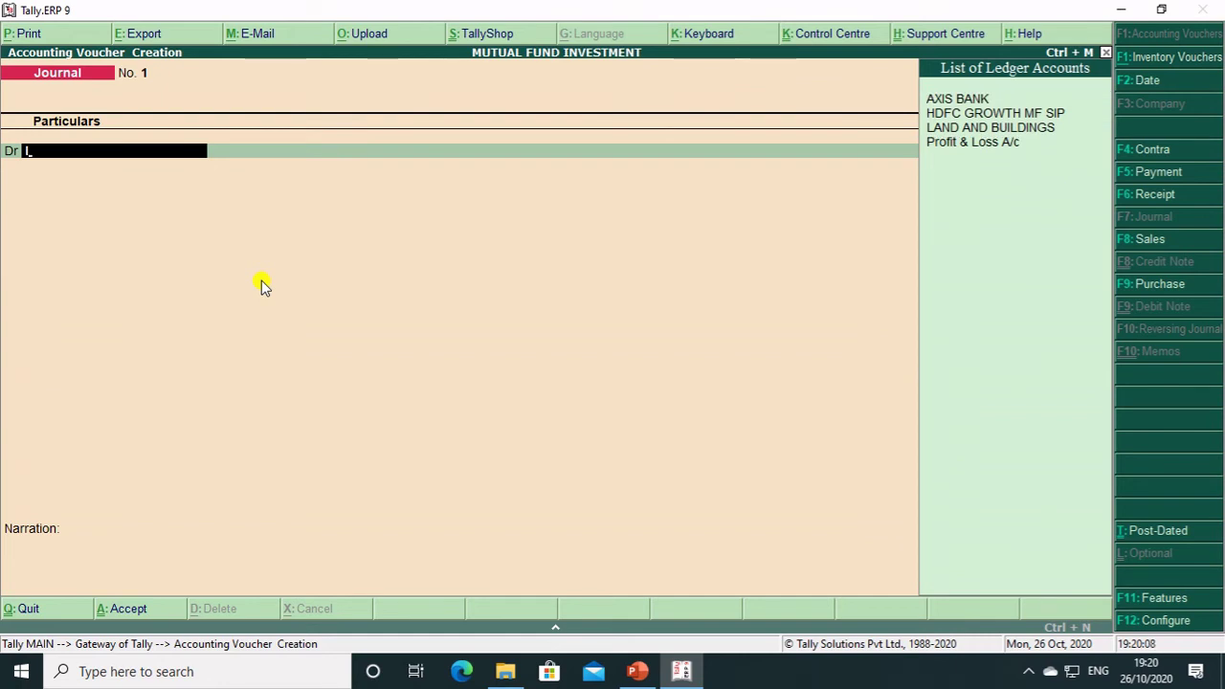
{"action": "key", "text": "Down"}
{"action": "key", "text": "Return"}
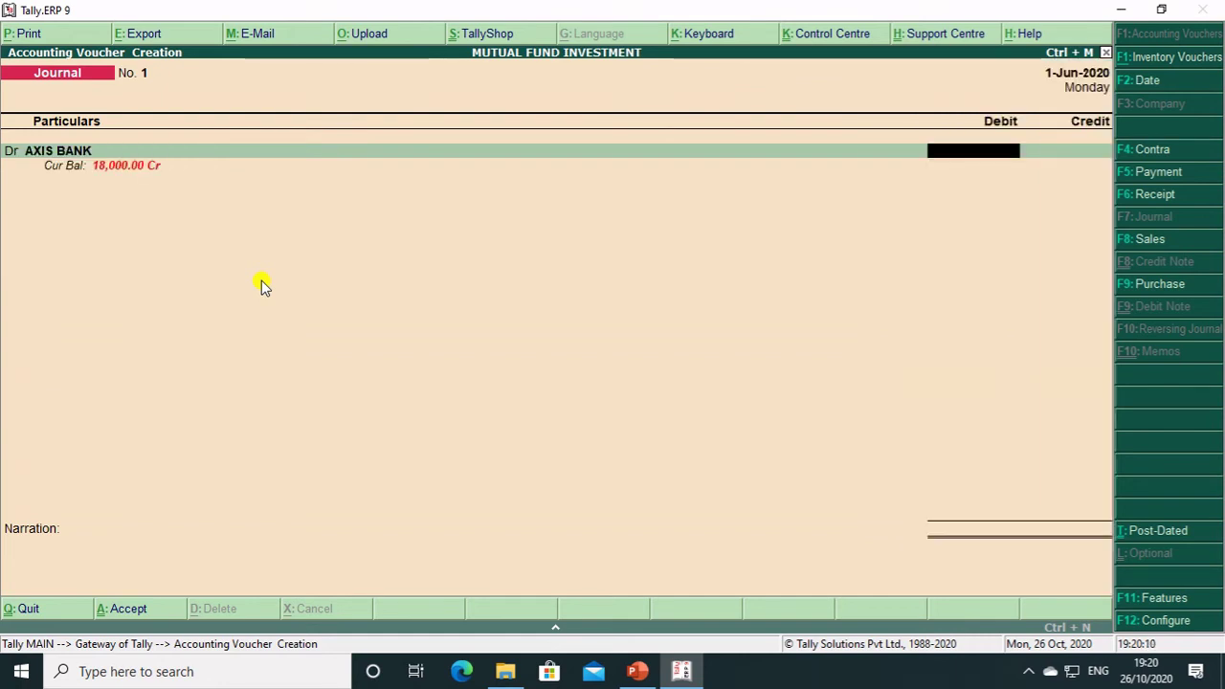
{"action": "key", "text": "F2"}
{"action": "type", "text": "31-3"}
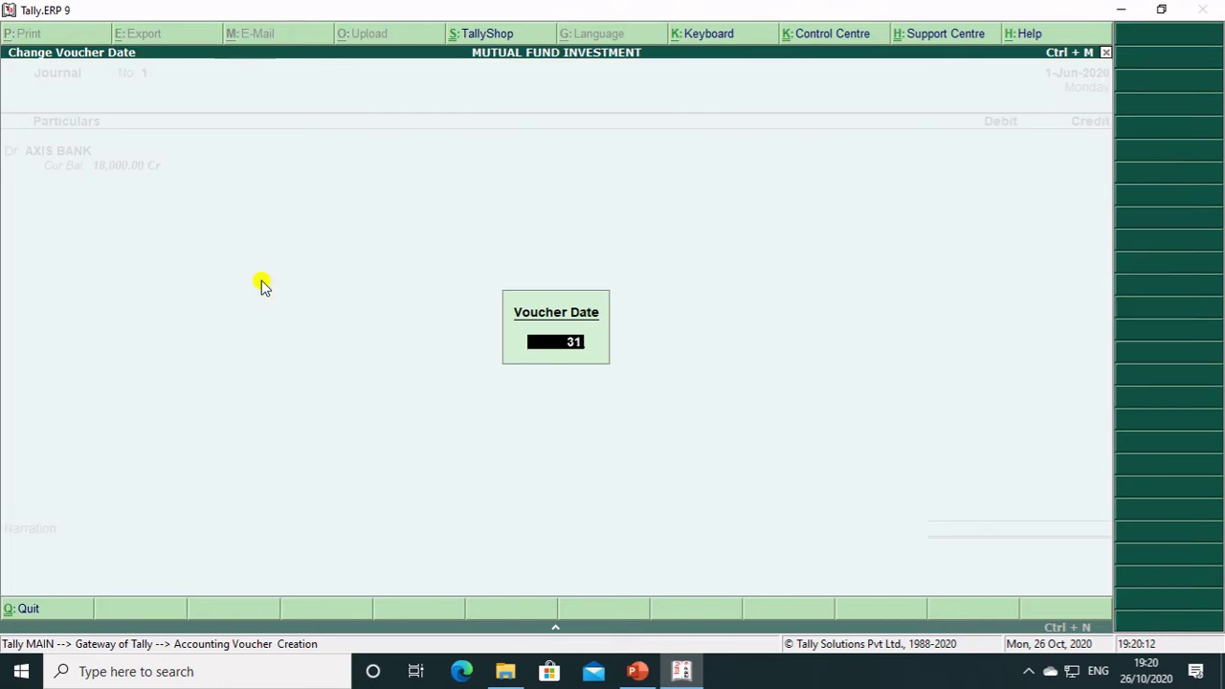
{"action": "key", "text": "Return"}
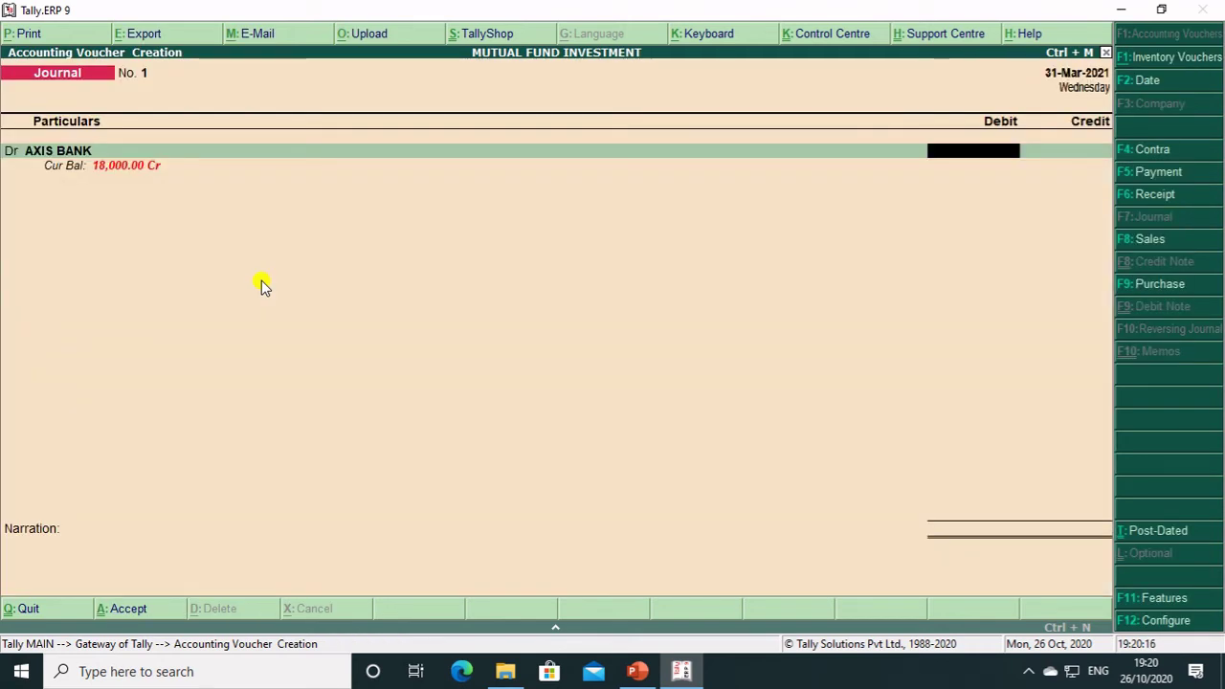
- Enter a debit of 10,000 for AXIS BANK and keep the default Cheque/DD details in its bank allocation
{"action": "type", "text": "10000"}
{"action": "key", "text": "Return"}
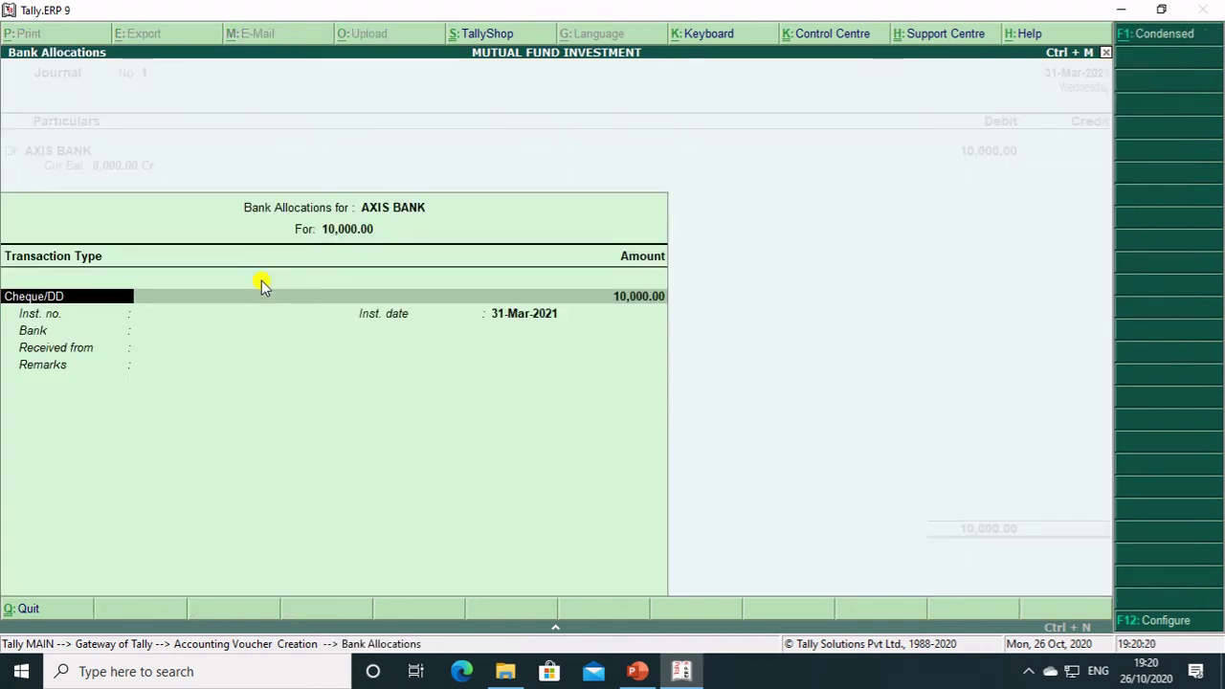
{"action": "key", "text": "Return"}
{"action": "key", "text": "Return"}
{"action": "key", "text": "Return"}
{"action": "key", "text": "Return"}
{"action": "key", "text": "Return"}
{"action": "key", "text": "Return"}
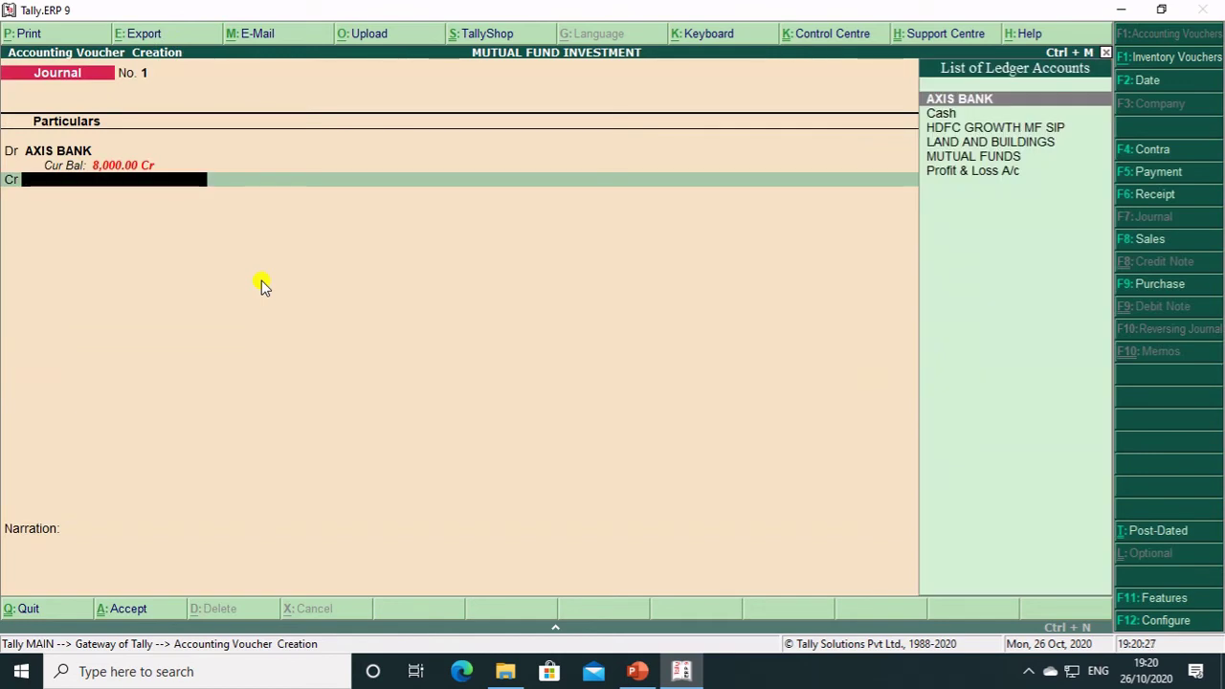
- Select MUTUAL FUNDS as the credit ledger of the journal voucher and continue to its inventory allocation
{"action": "key", "text": "Down"}
{"action": "key", "text": "Down"}
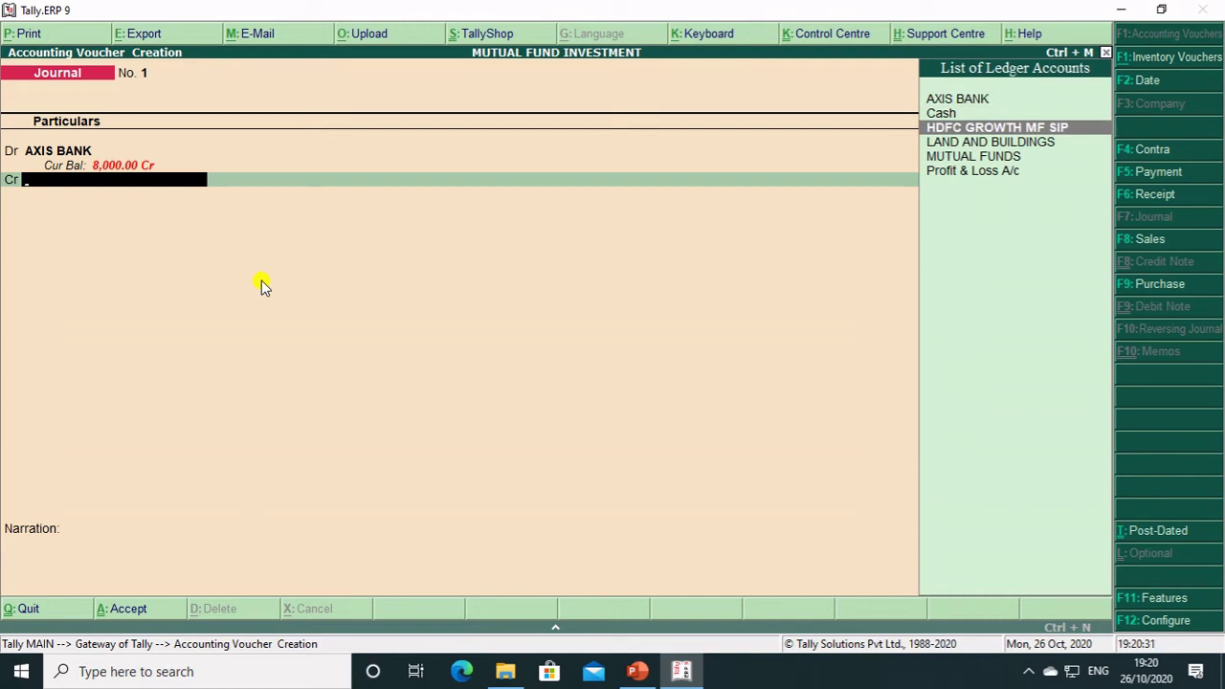
{"action": "key", "text": "Down"}
{"action": "key", "text": "Down"}
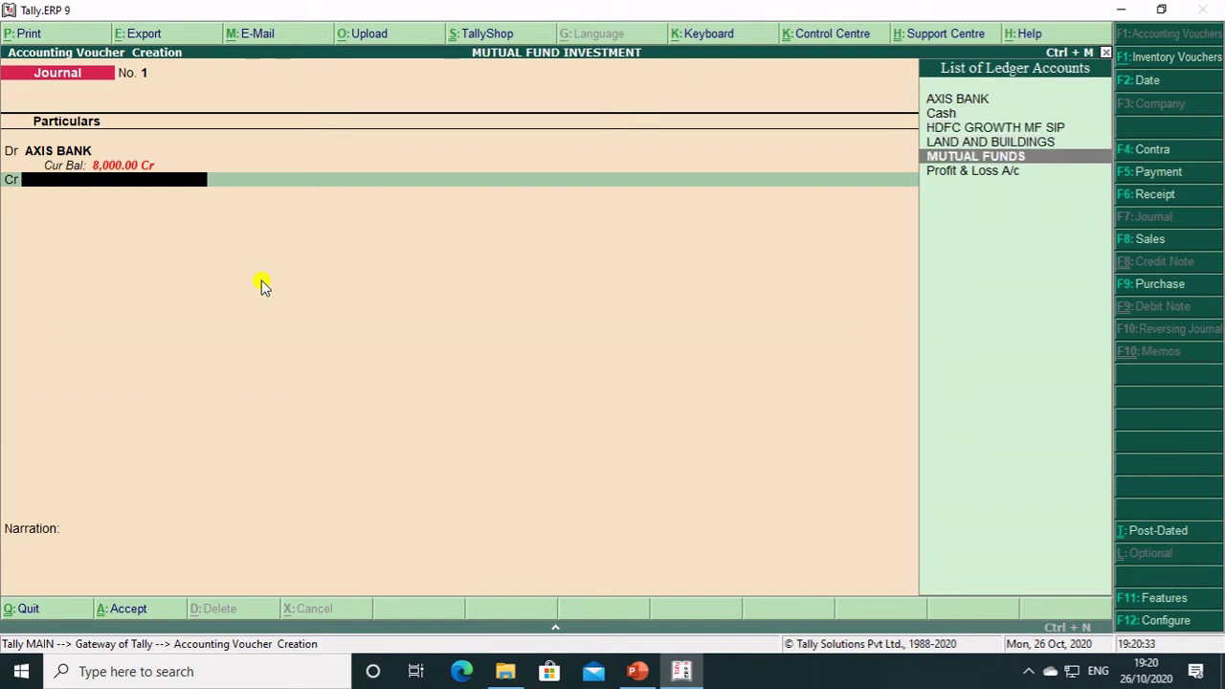
{"action": "key", "text": "Return"}
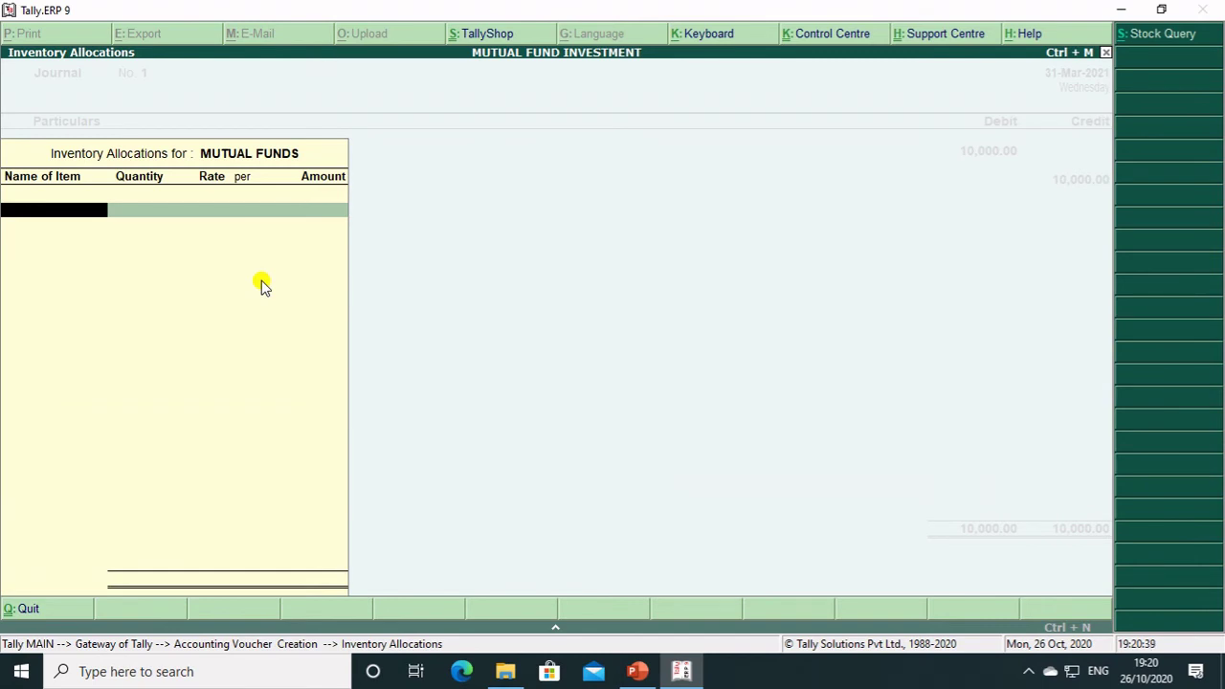
- Allocate 50 nos of HDFC Top 100 at a rate of 65 to the MUTUAL FUNDS credit and finish the allocation
{"action": "type", "text": "H"}
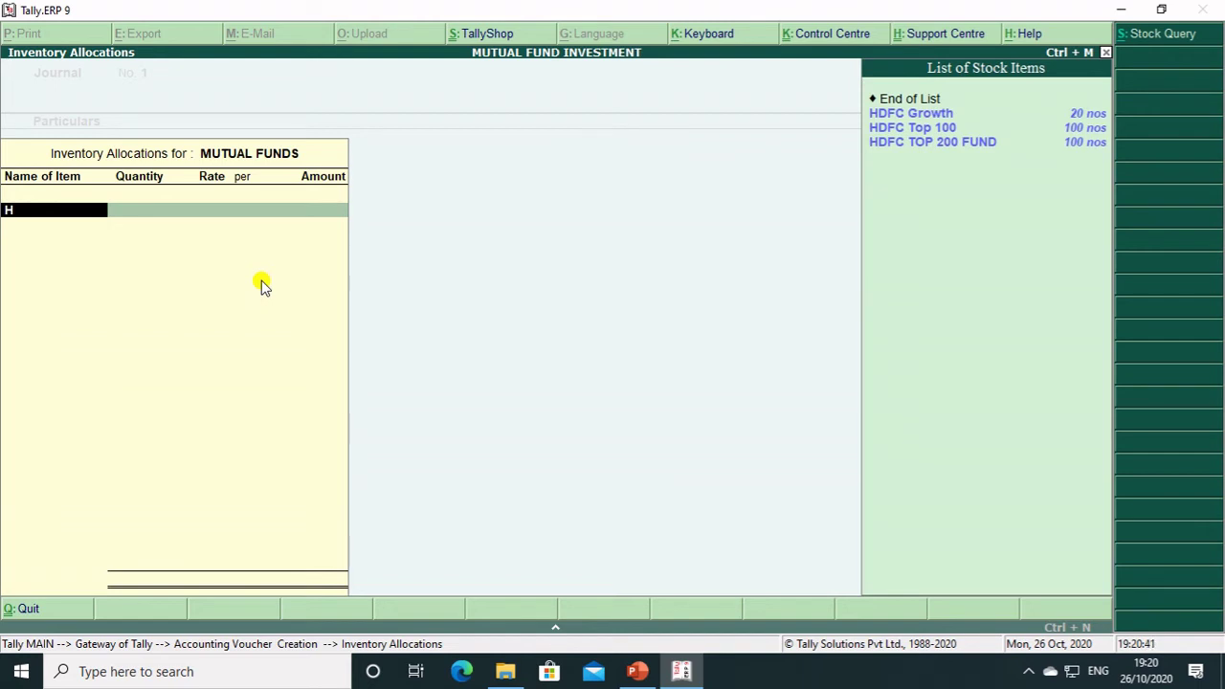
{"action": "key", "text": "Down"}
{"action": "key", "text": "Down"}
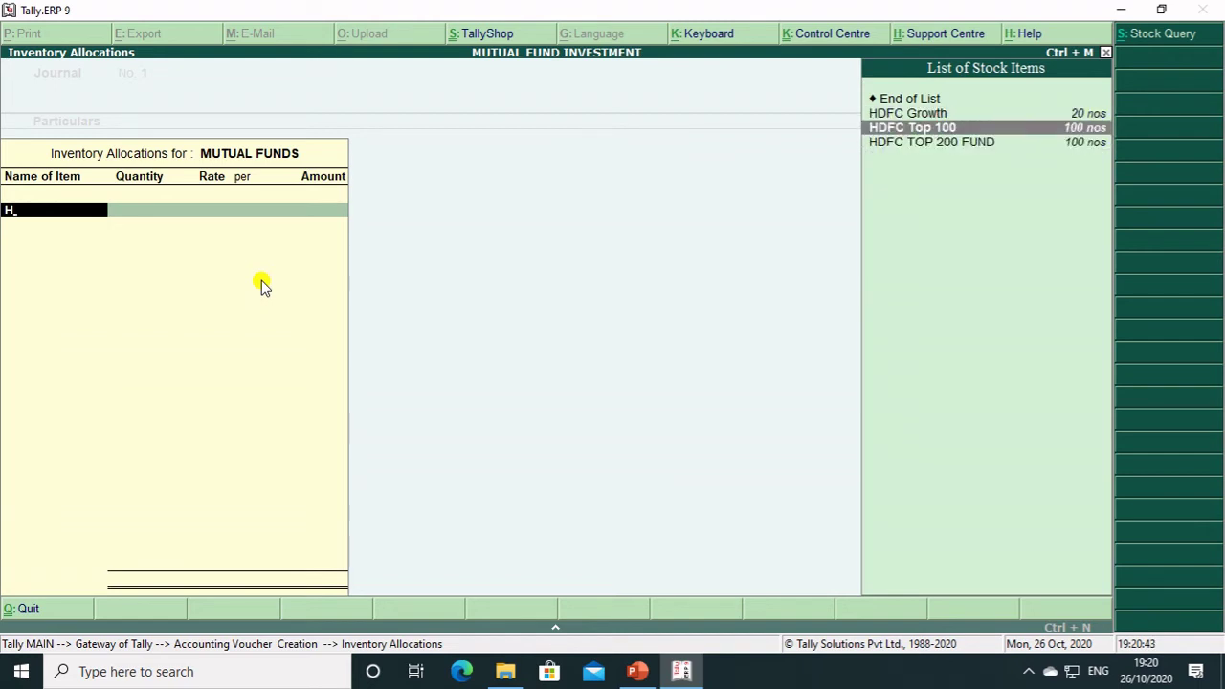
{"action": "key", "text": "Return"}
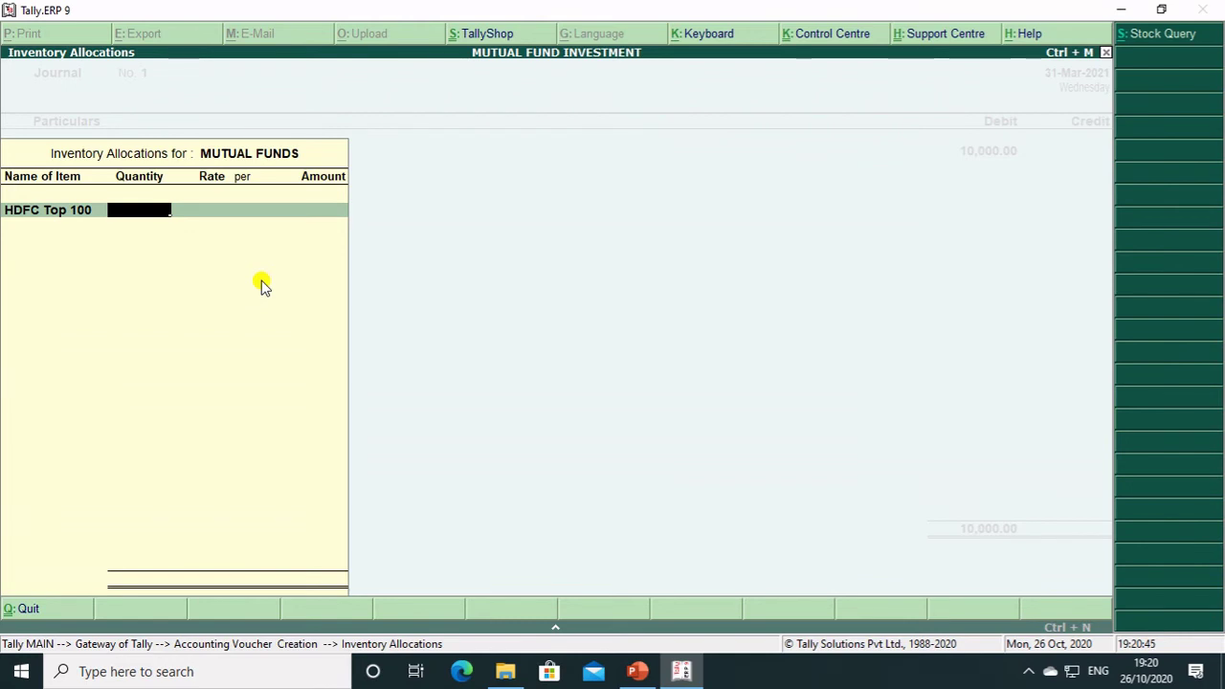
{"action": "type", "text": "50"}
{"action": "key", "text": "Return"}
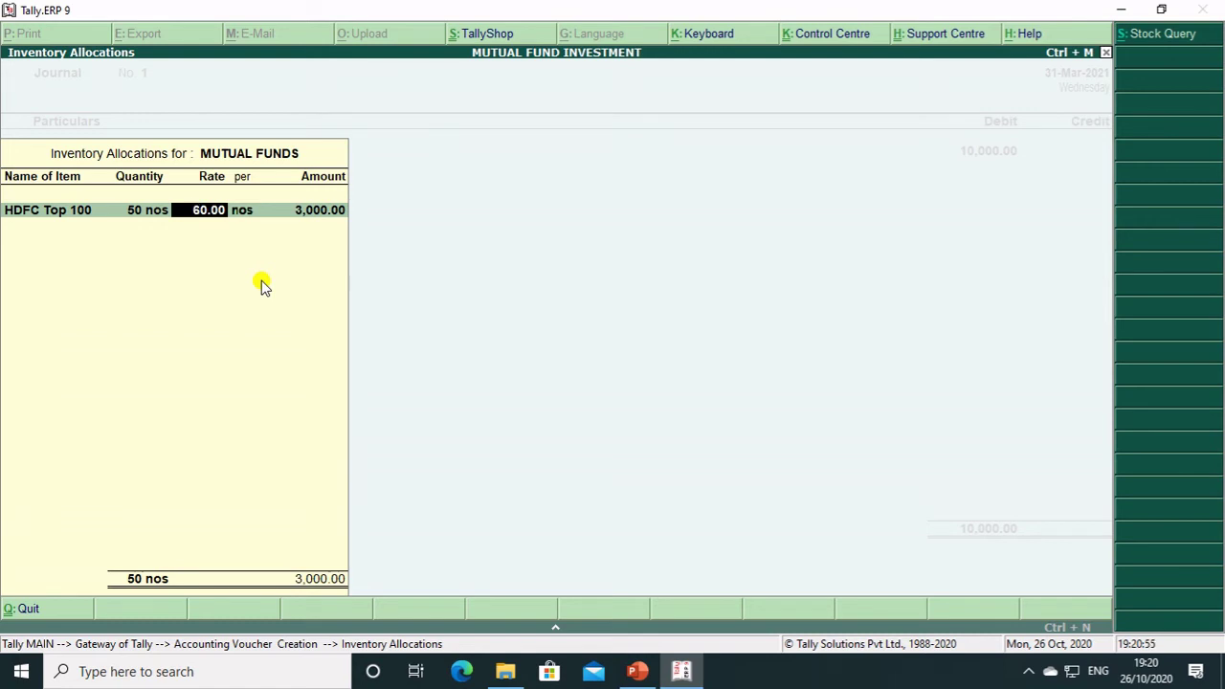
{"action": "type", "text": "65"}
{"action": "key", "text": "Return"}
{"action": "key", "text": "Return"}
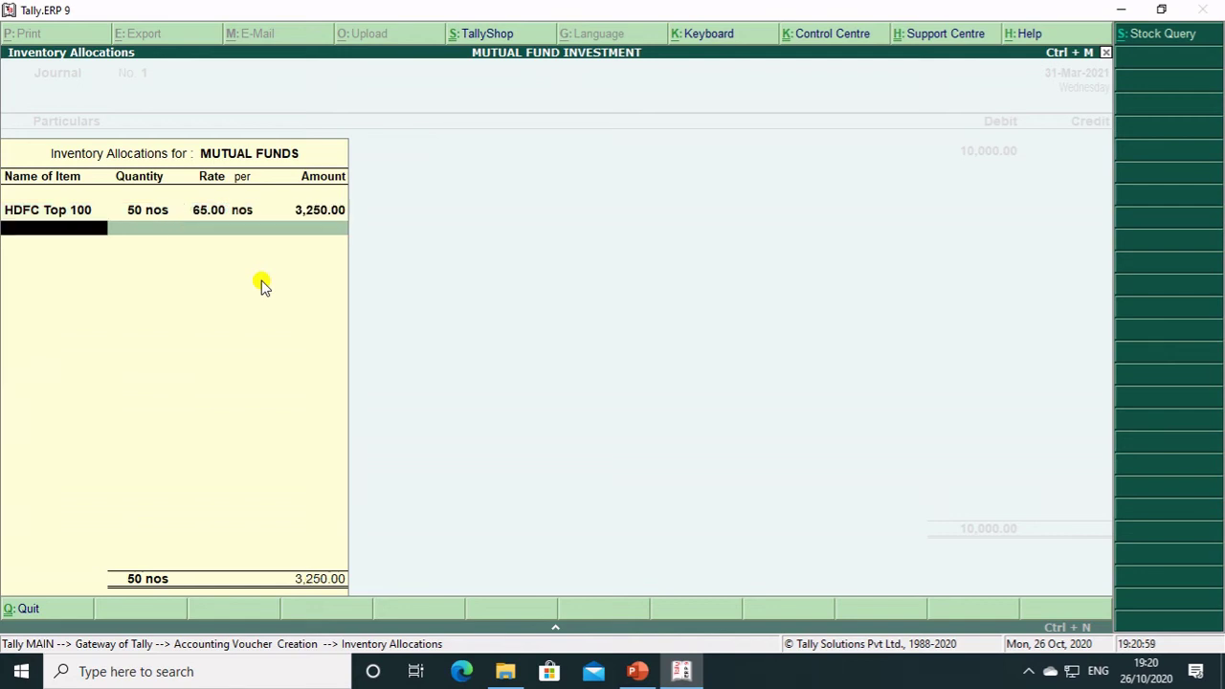
{"action": "key", "text": "Return"}
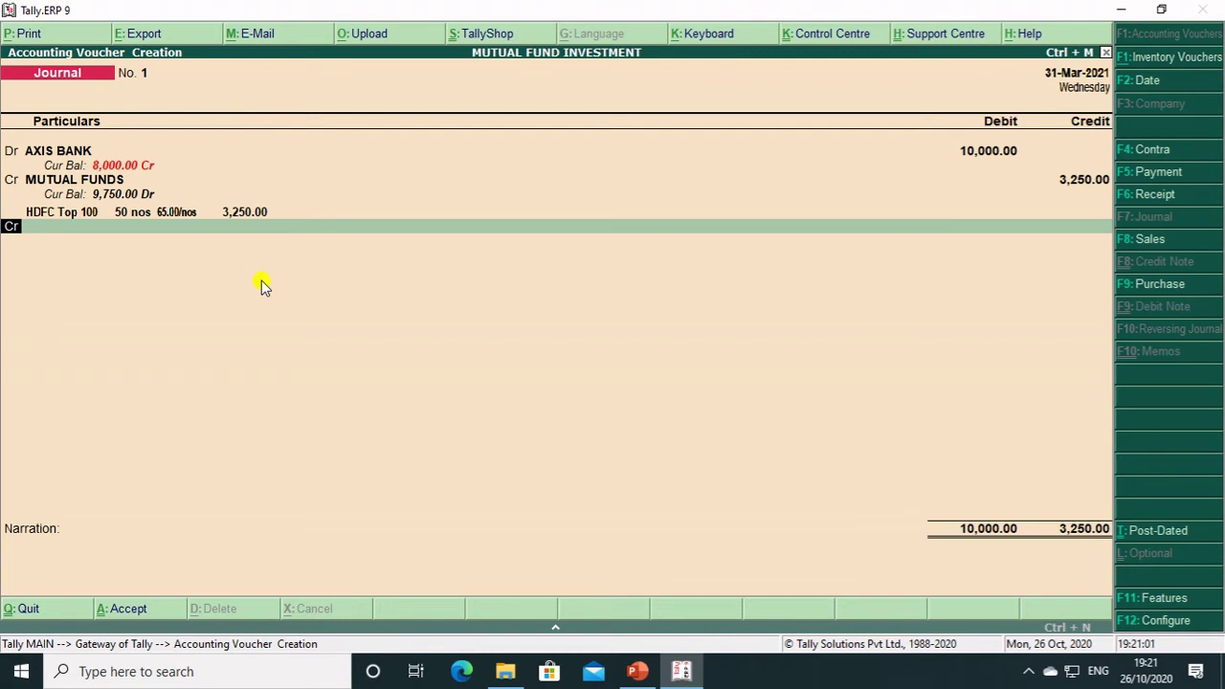
- Start creating a ledger from the second credit line and name it SHORT TERM CAPITAL GAIN/LOSS, without an alias
{"action": "key", "text": "Return"}
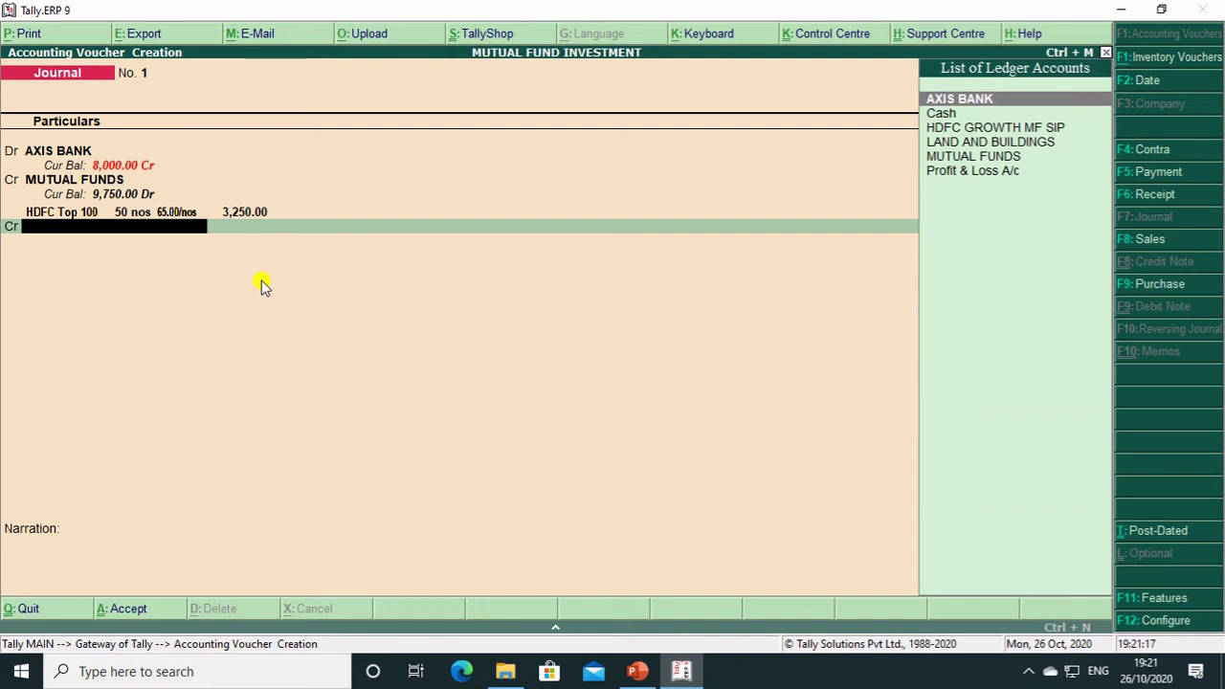
{"action": "key", "text": "alt+c"}
{"action": "type", "text": "SHORT"}
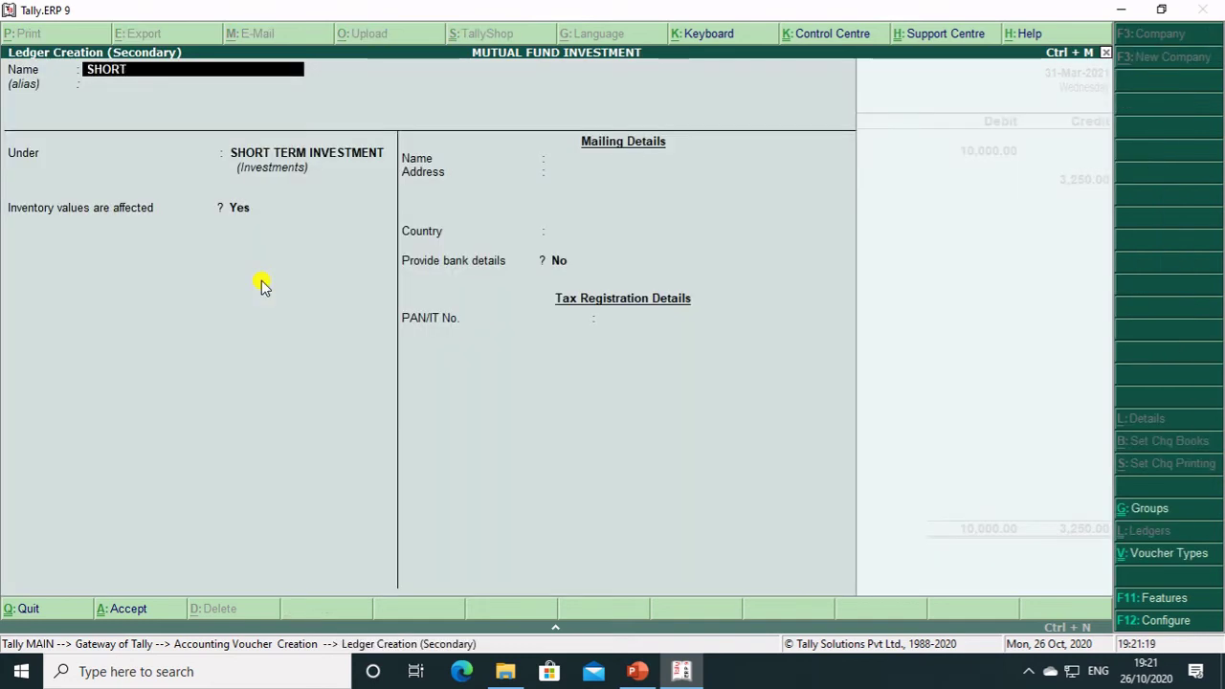
{"action": "type", "text": " TERM CAPITAL GAI"}
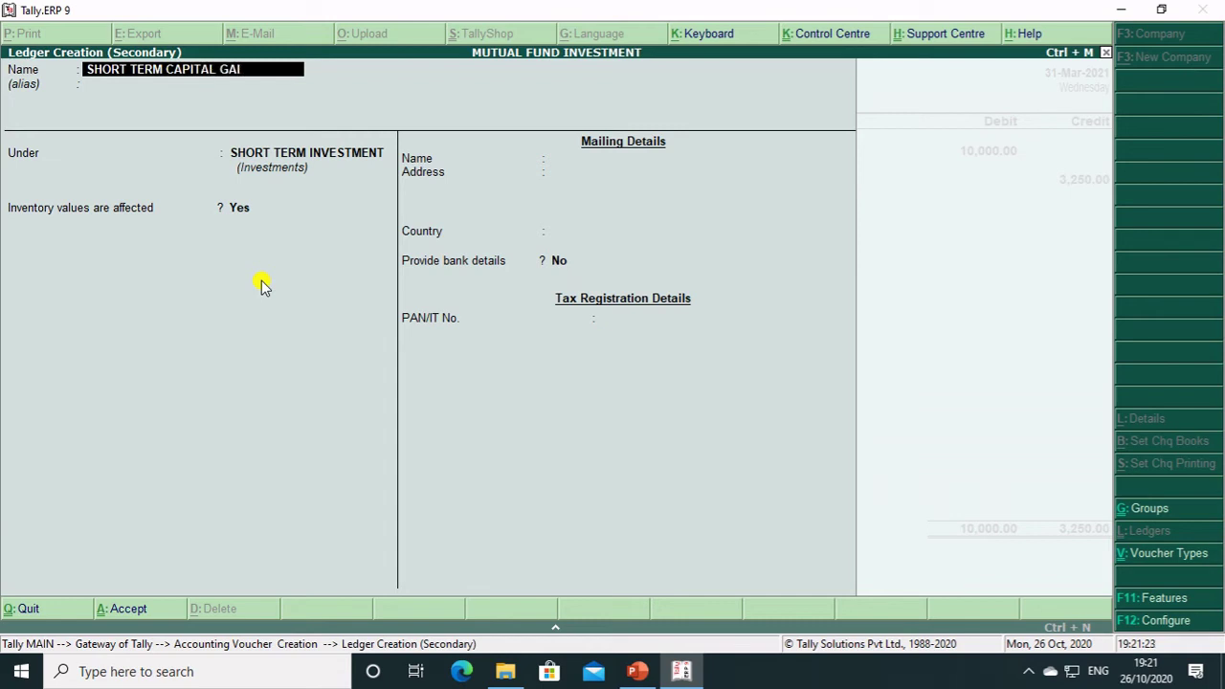
{"action": "type", "text": "N/LOSS"}
{"action": "key", "text": "Return"}
{"action": "key", "text": "Return"}
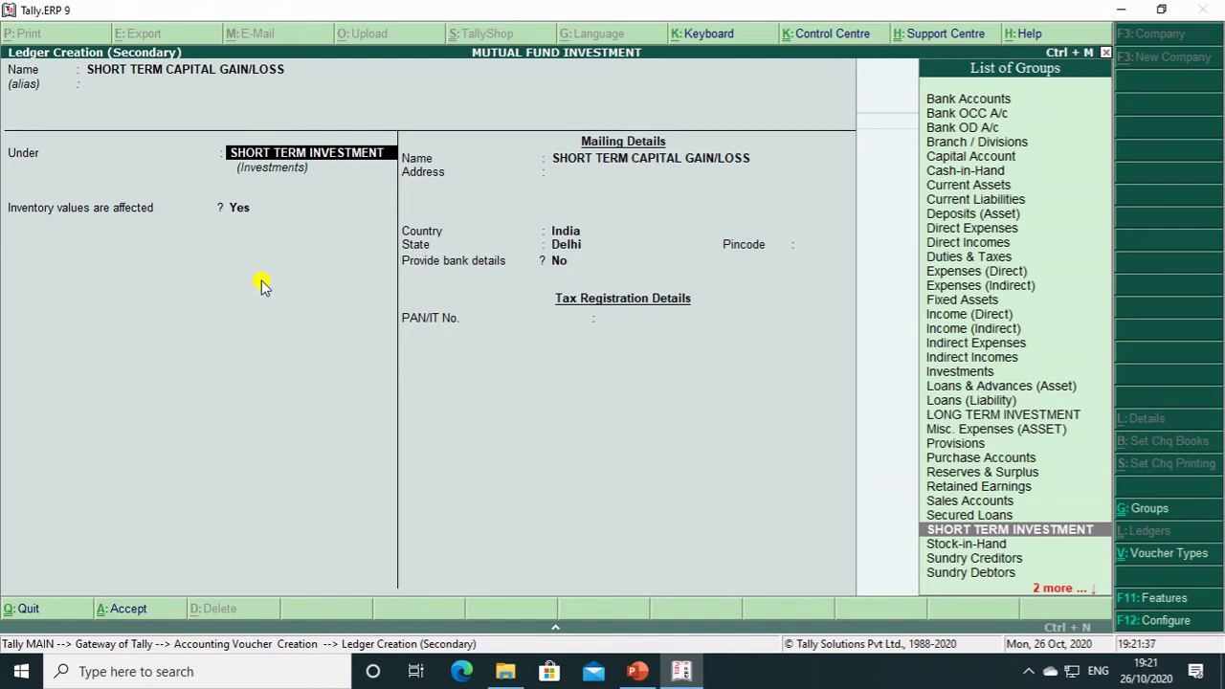
- Place the new ledger under Indirect Incomes with inventory values not affected, and save it as the second credit ledger
{"action": "type", "text": "IN"}
{"action": "key", "text": "Down"}
{"action": "key", "text": "Down"}
{"action": "key", "text": "Down"}
{"action": "key", "text": "Down"}
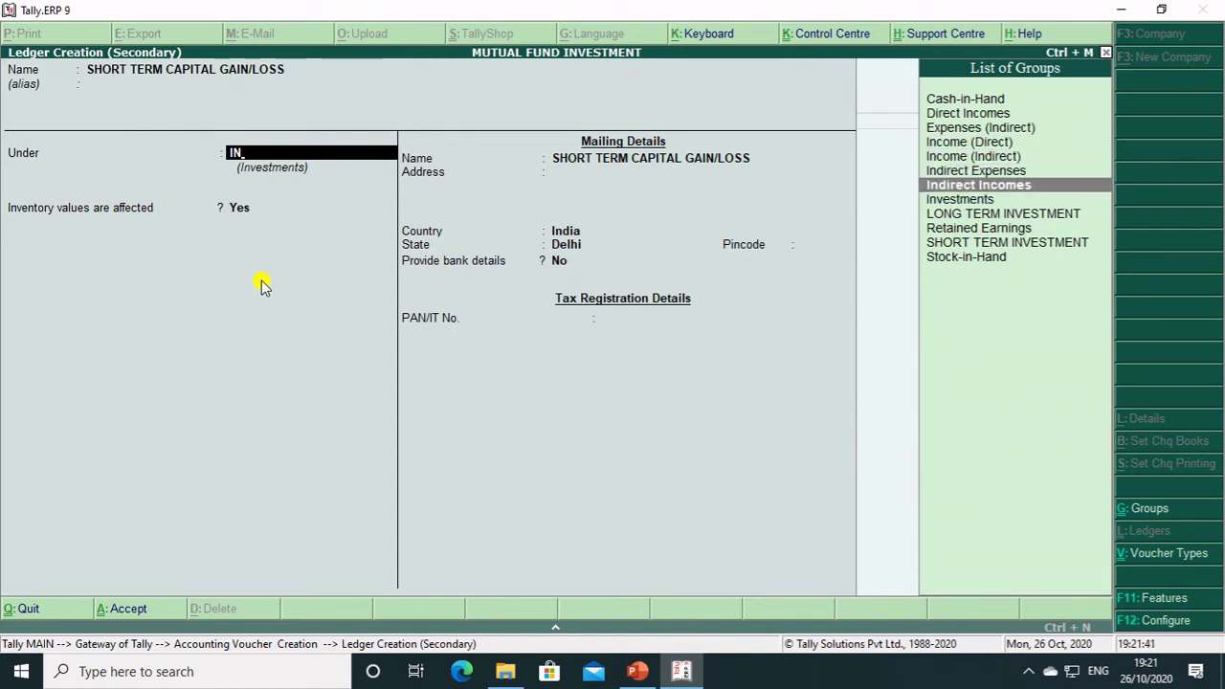
{"action": "key", "text": "Return"}
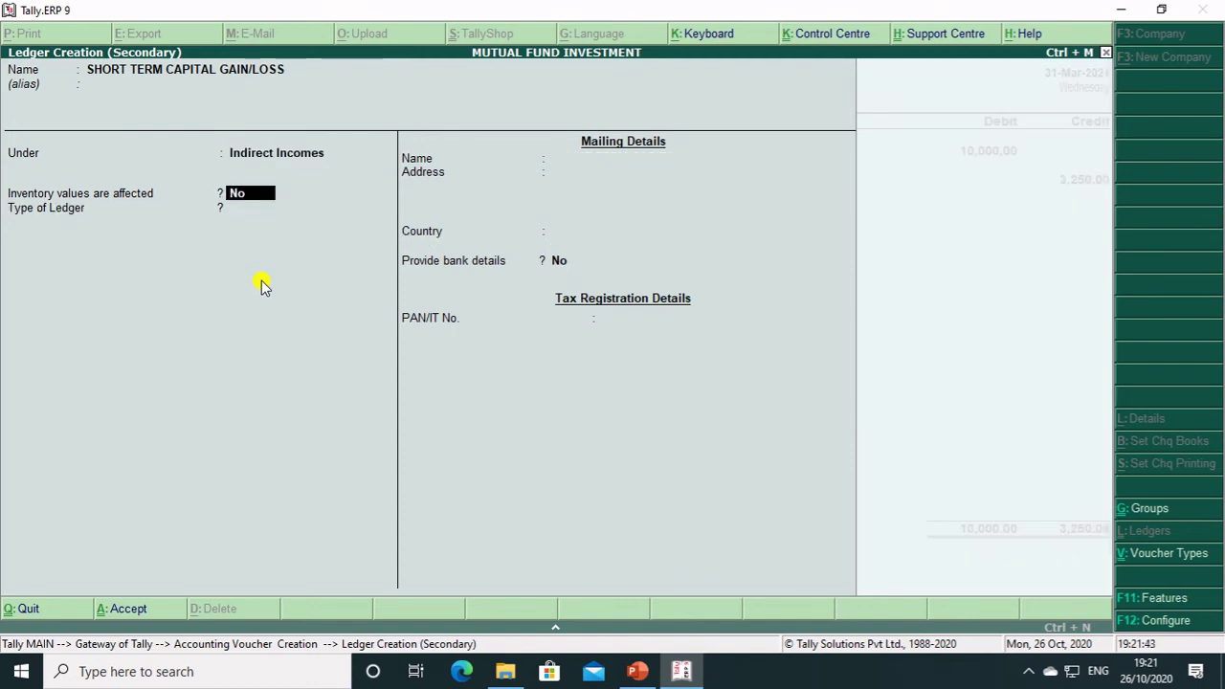
{"action": "key", "text": "Return"}
{"action": "key", "text": "Return"}
{"action": "key", "text": "Return"}
{"action": "key", "text": "Return"}
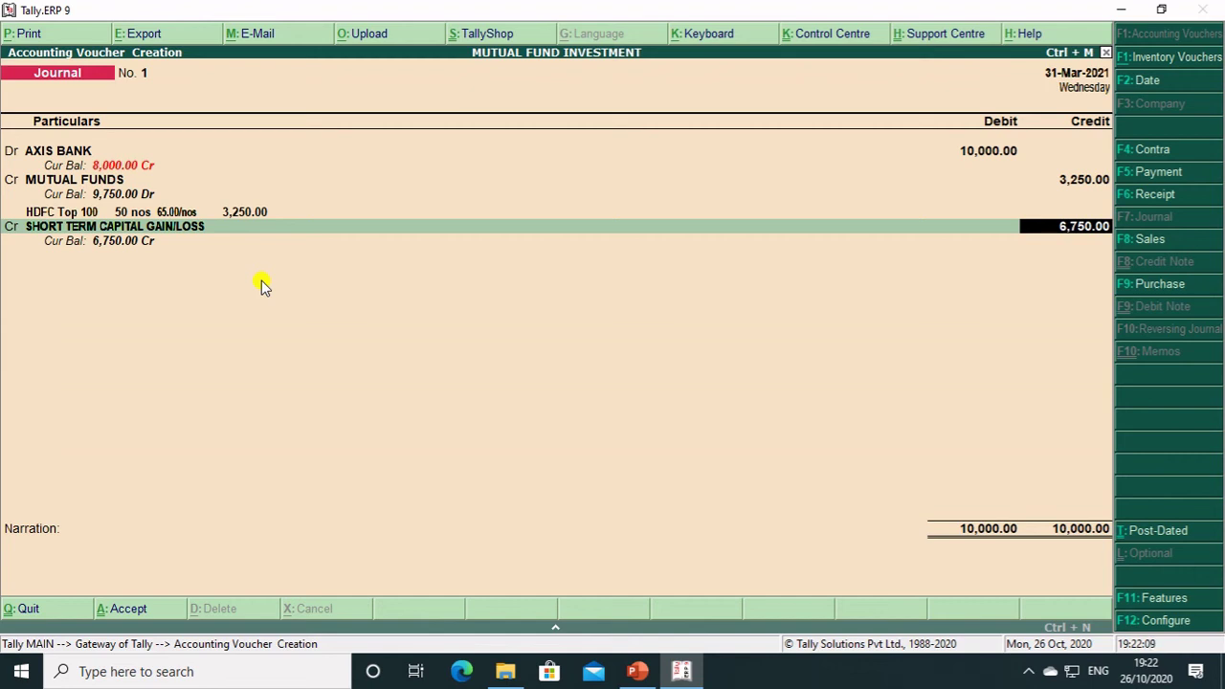
- Go back to the HDFC Top 100 rate and compute the cost of the sold units, 50*60, in the built-in calculator
{"action": "key", "text": "BackSpace"}
{"action": "key", "text": "BackSpace"}
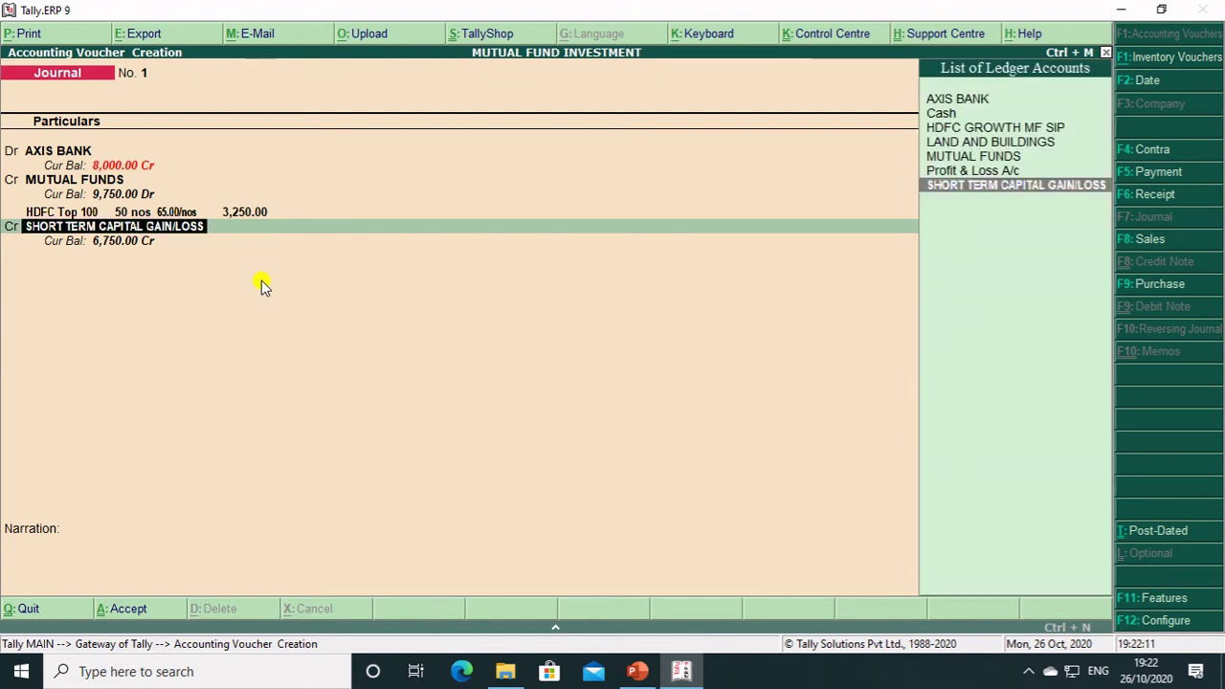
{"action": "key", "text": "BackSpace"}
{"action": "key", "text": "BackSpace"}
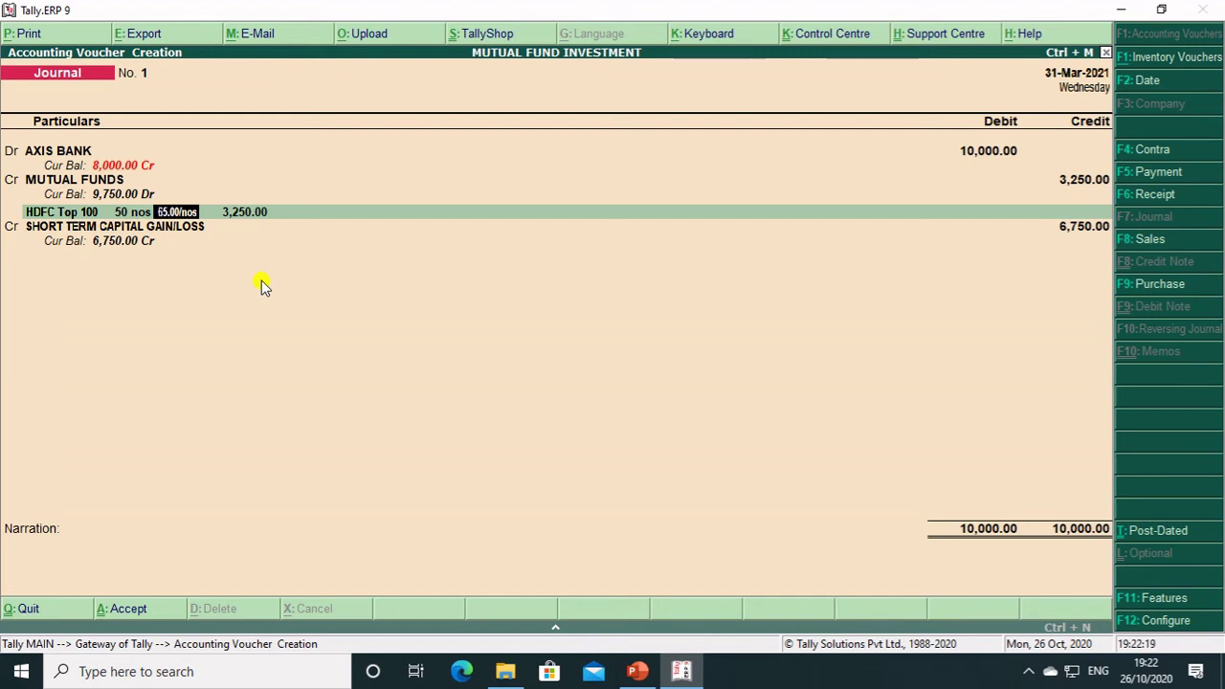
{"action": "key", "text": "ctrl+n"}
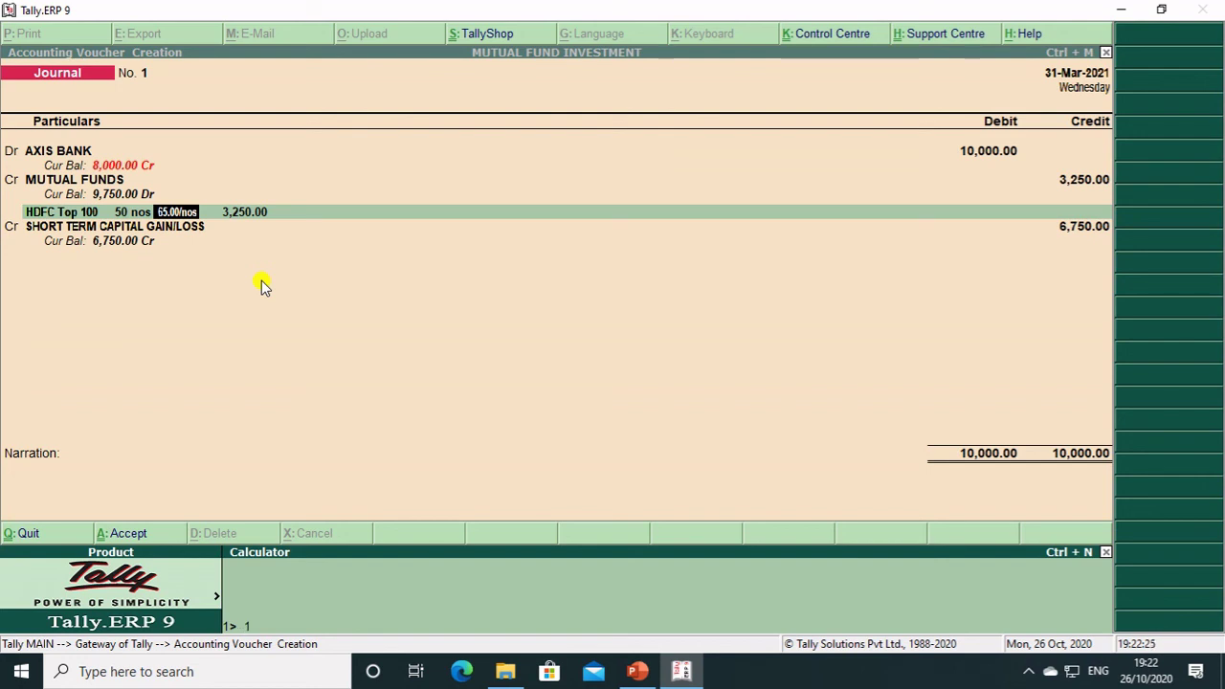
{"action": "type", "text": "100"}
{"action": "key", "text": "BackSpace"}
{"action": "key", "text": "BackSpace"}
{"action": "type", "text": "50"}
{"action": "type", "text": "*60"}
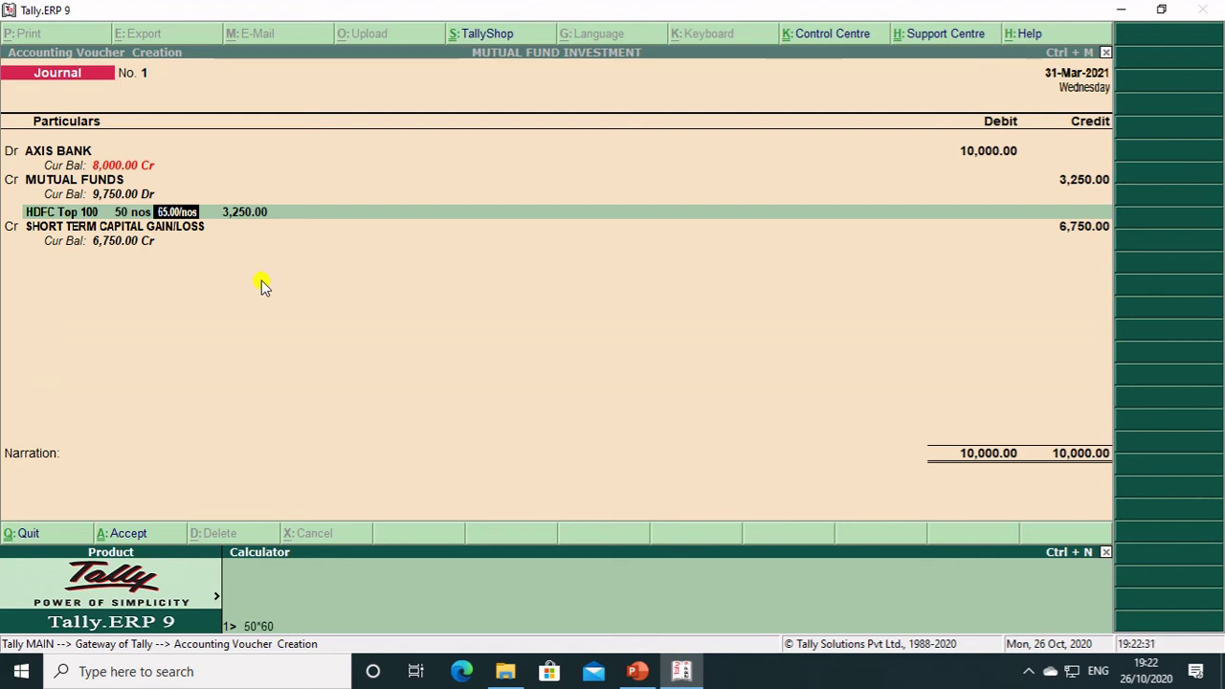
{"action": "key", "text": "Return"}
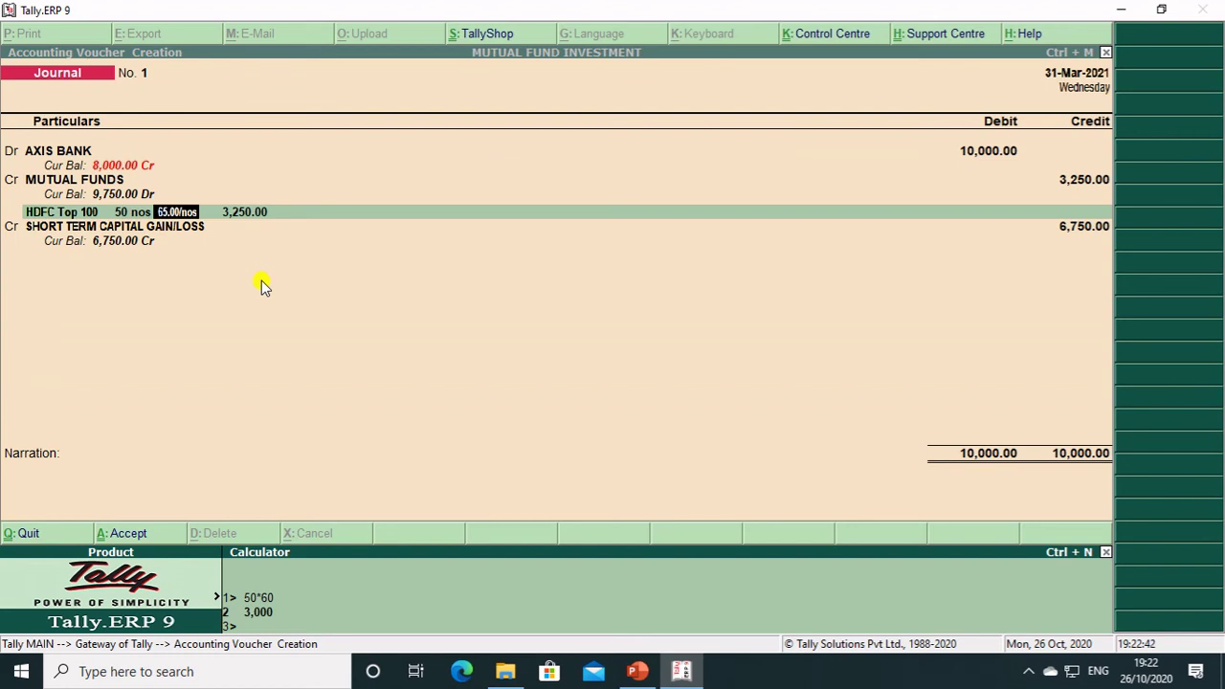
{"action": "key", "text": "ctrl+n"}
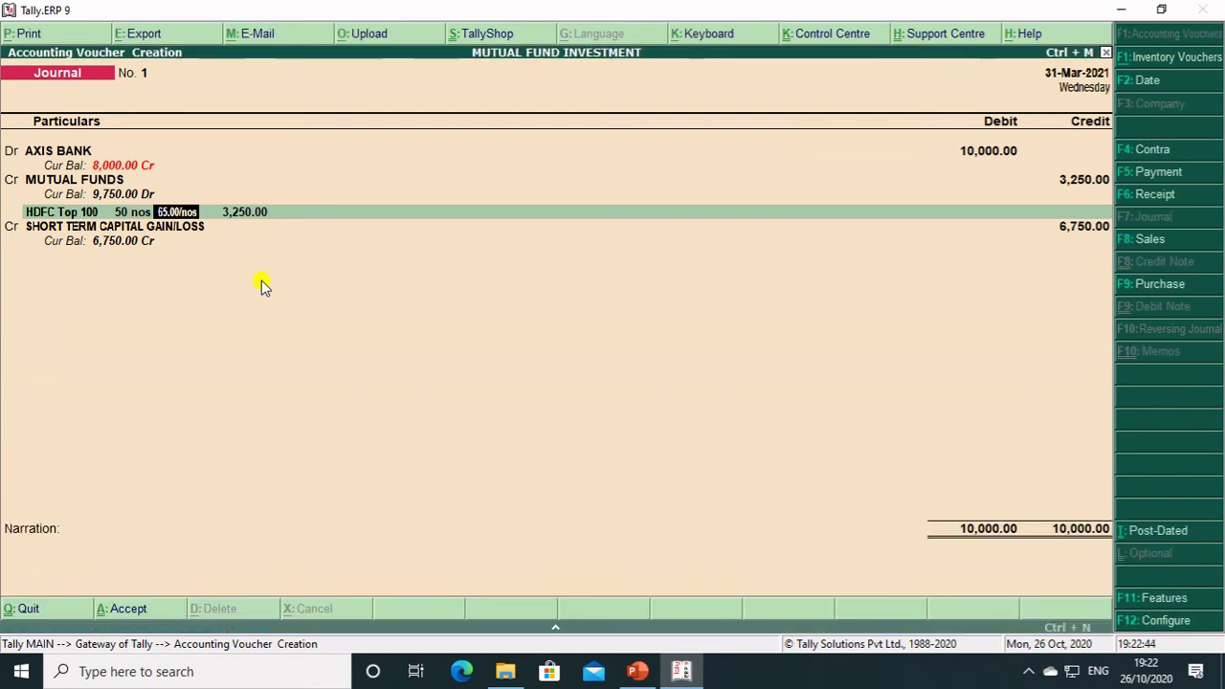
- Change the AXIS BANK debit to 3,250 and keep the default Cheque/DD details in its bank allocation
{"action": "key", "text": "BackSpace"}
{"action": "key", "text": "BackSpace"}
{"action": "key", "text": "BackSpace"}
{"action": "key", "text": "BackSpace"}
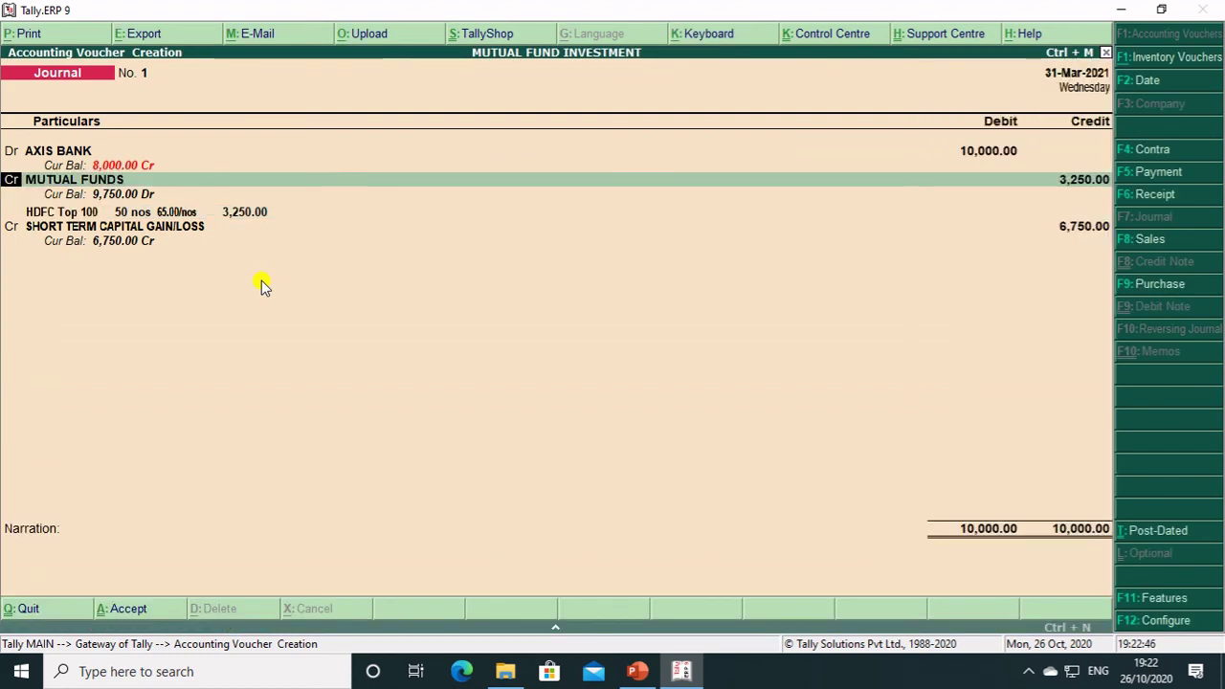
{"action": "key", "text": "BackSpace"}
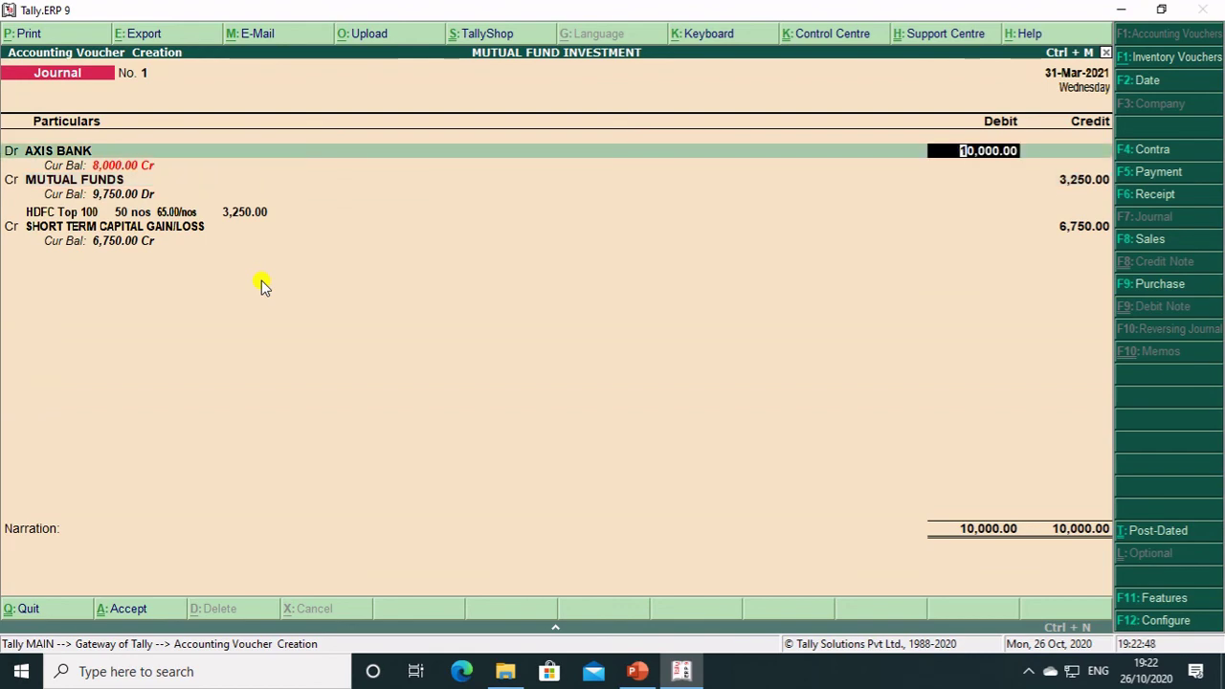
{"action": "type", "text": "3250"}
{"action": "key", "text": "Return"}
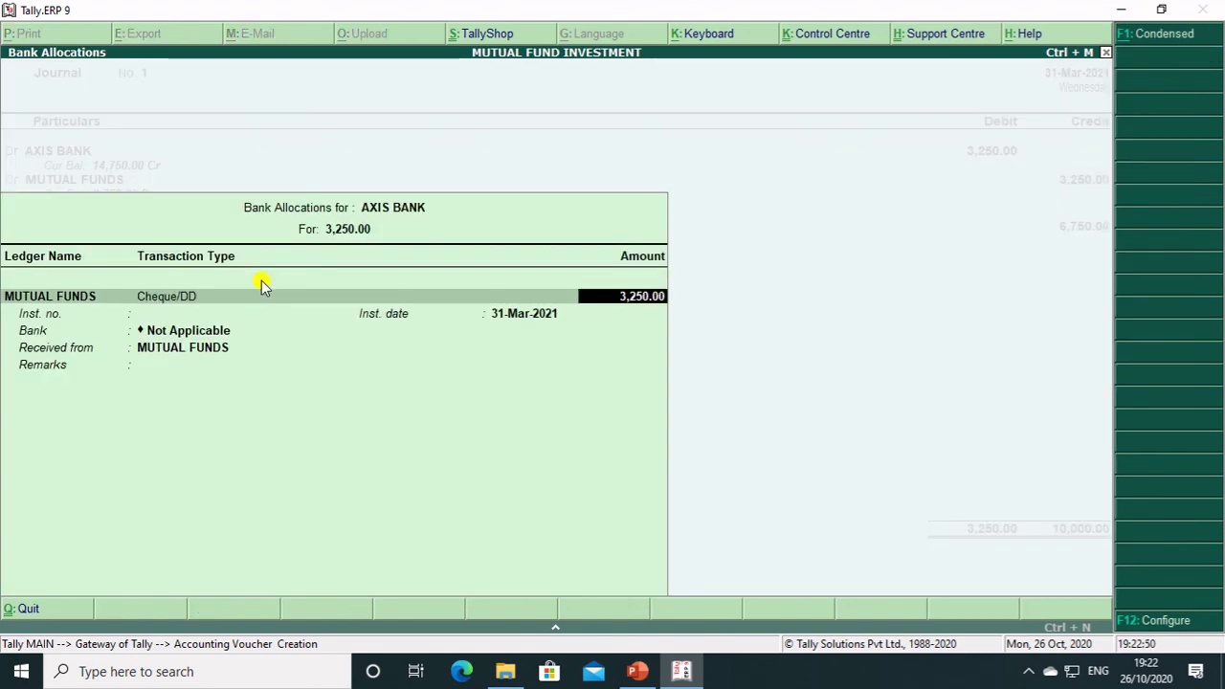
{"action": "key", "text": "Return"}
{"action": "key", "text": "Return"}
{"action": "key", "text": "Return"}
{"action": "key", "text": "Return"}
{"action": "key", "text": "Return"}
{"action": "key", "text": "Return"}
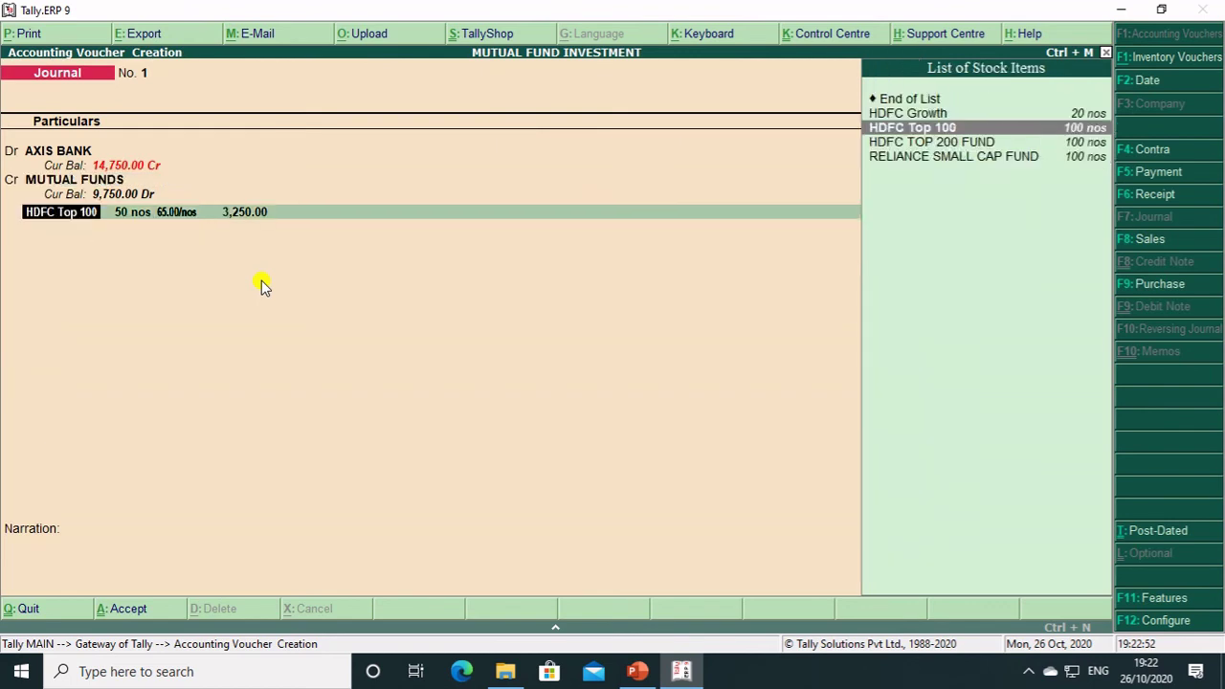
- Set the HDFC Top 100 allocation amount to 3,000 for the 50 nos and end the item list
{"action": "key", "text": "Return"}
{"action": "key", "text": "Return"}
{"action": "key", "text": "Return"}
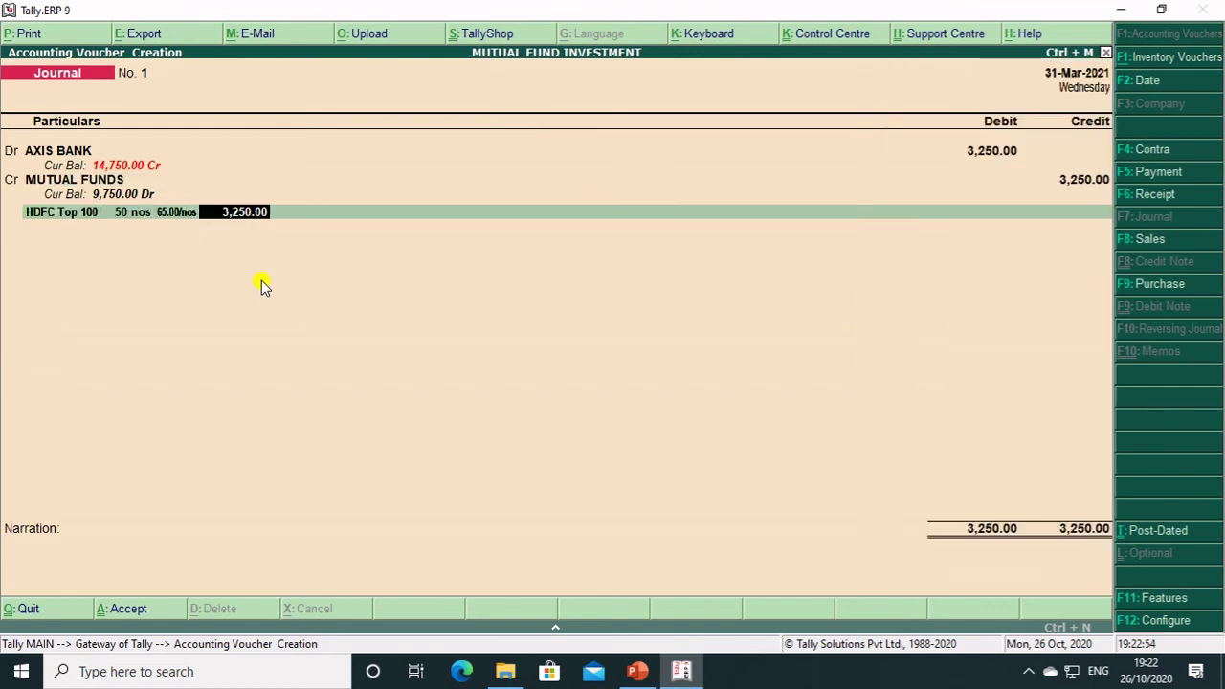
{"action": "key", "text": "BackSpace"}
{"action": "key", "text": "BackSpace"}
{"action": "key", "text": "BackSpace"}
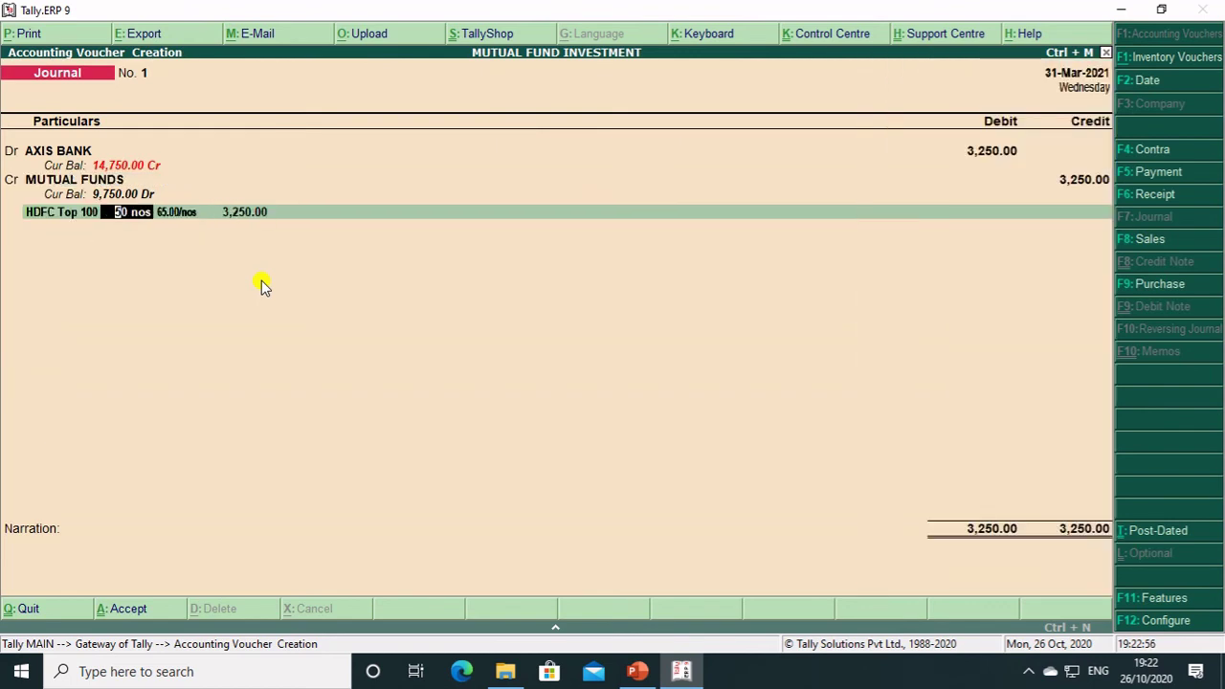
{"action": "key", "text": "Return"}
{"action": "key", "text": "Return"}
{"action": "key", "text": "Return"}
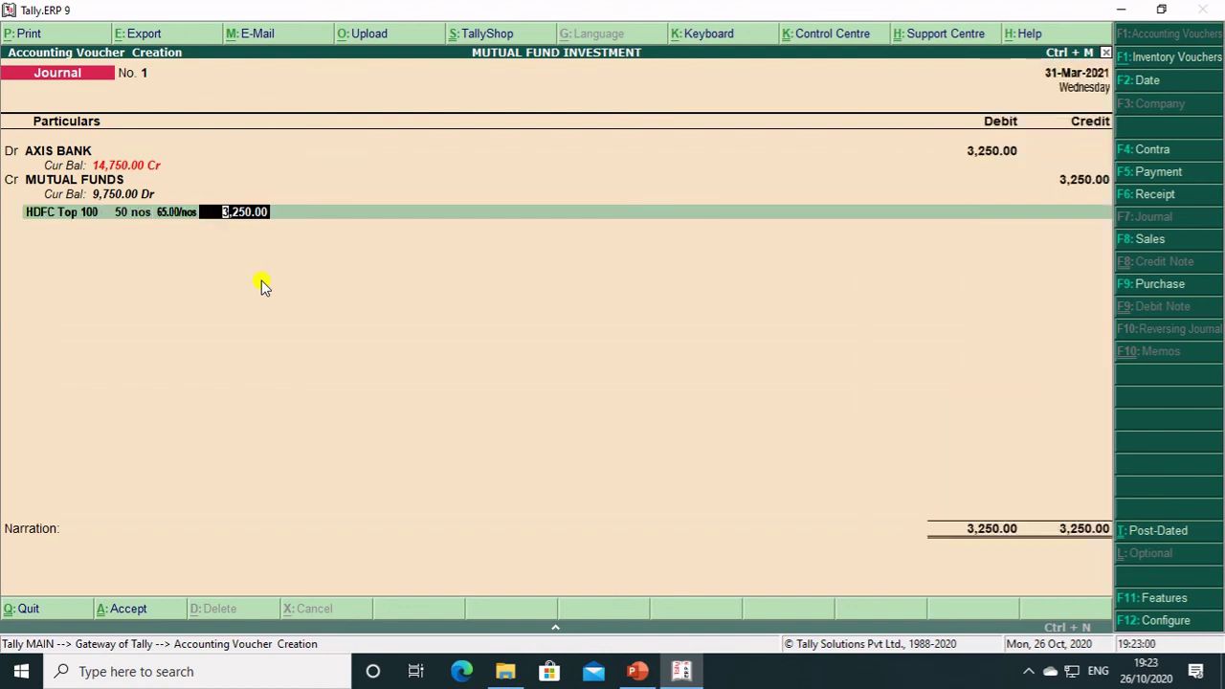
{"action": "key", "text": "Return"}
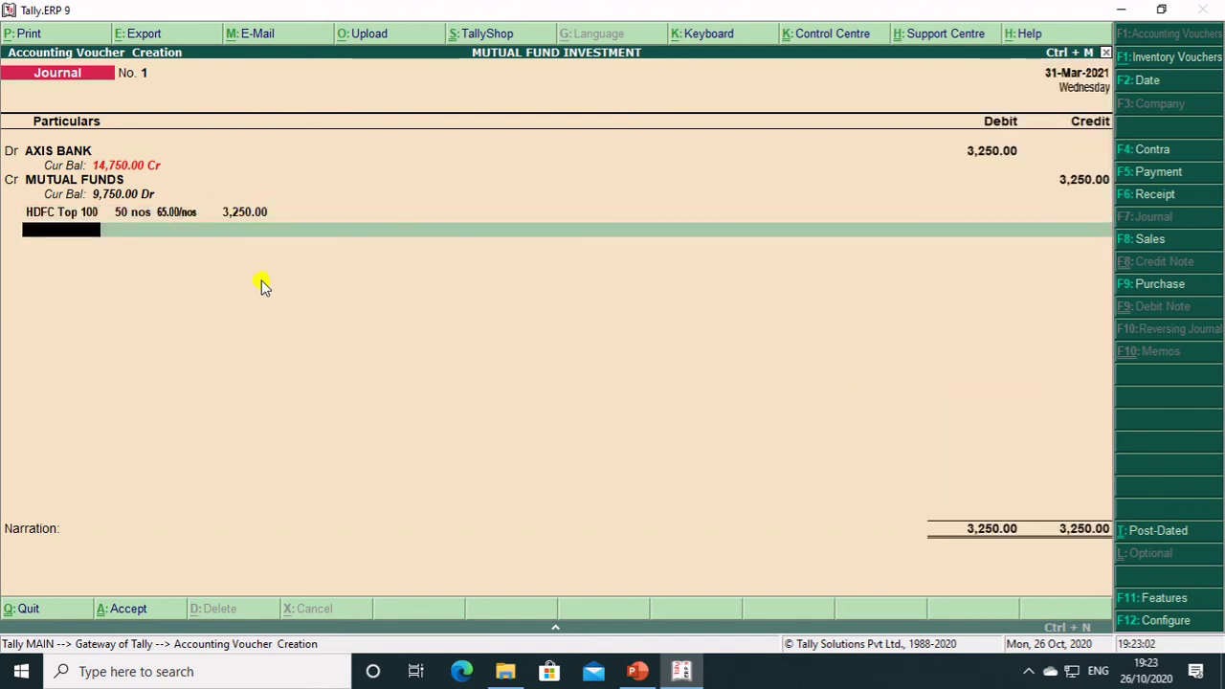
{"action": "key", "text": "BackSpace"}
{"action": "type", "text": "3,0"}
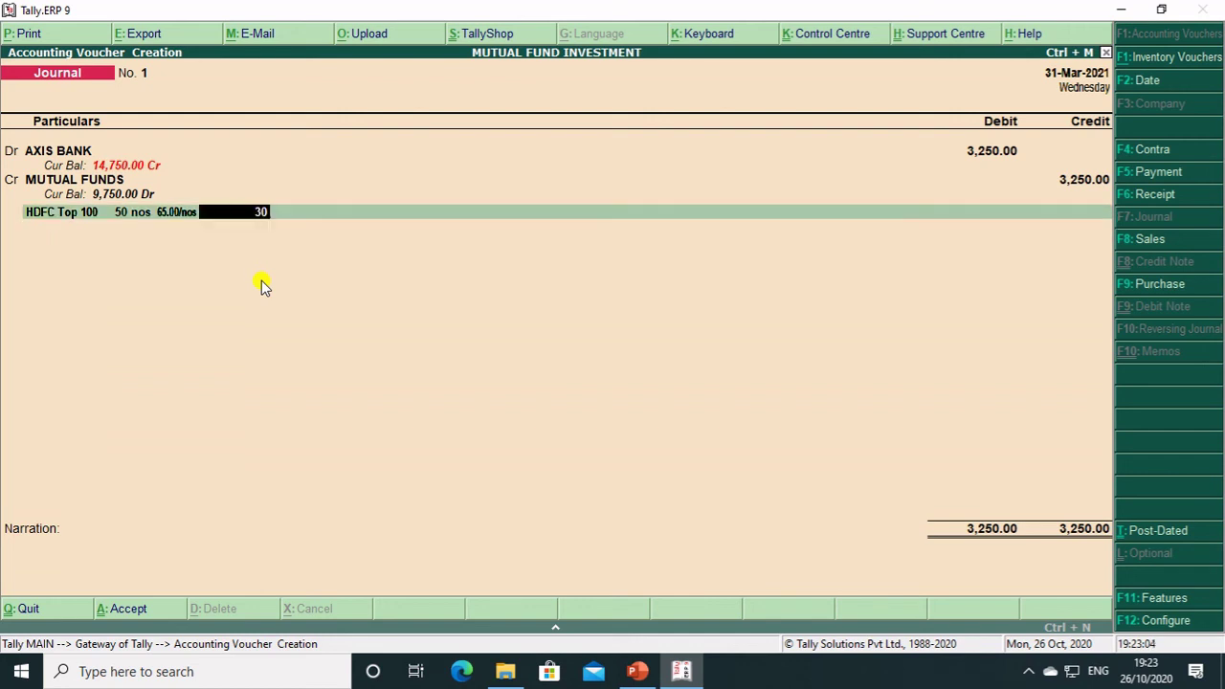
{"action": "type", "text": "00"}
{"action": "key", "text": "Return"}
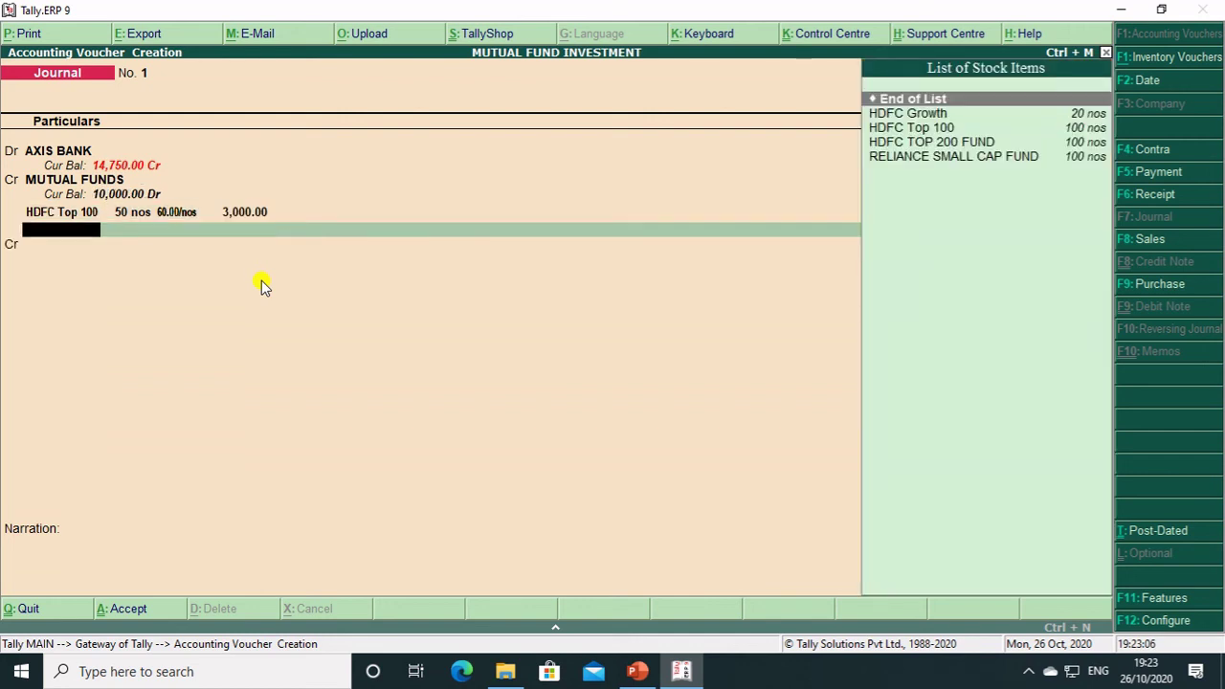
{"action": "key", "text": "Return"}
{"action": "key", "text": "Return"}
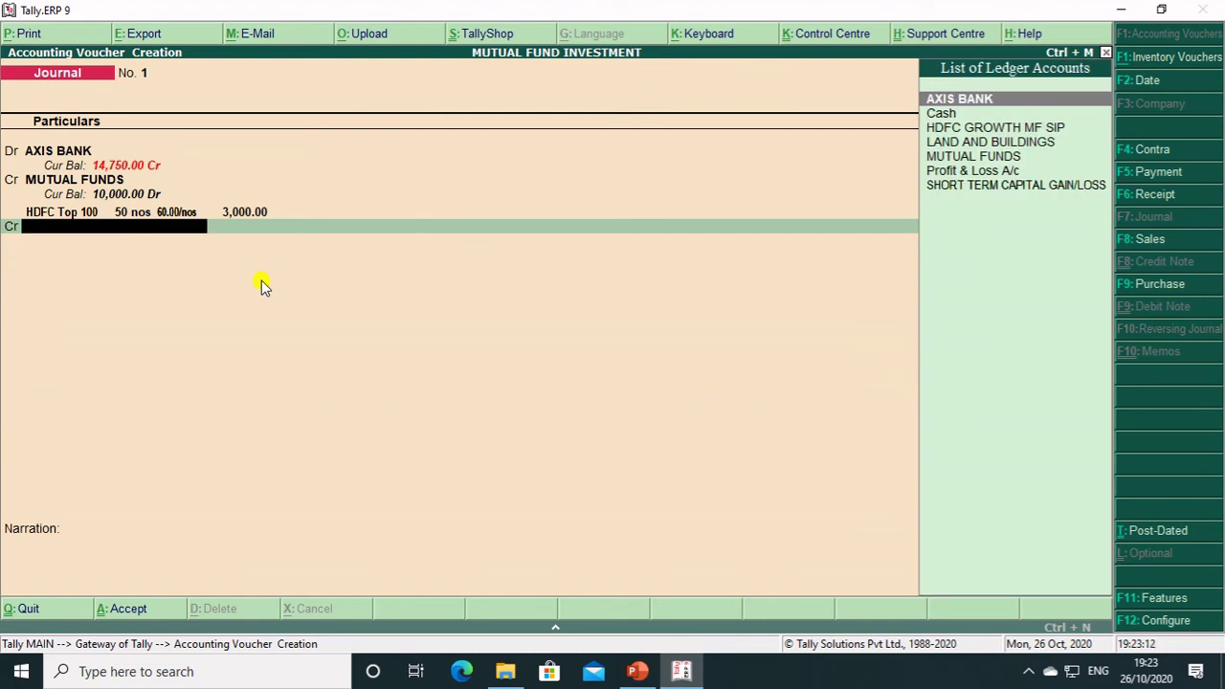
- Credit the remaining 250 to SHORT TERM CAPITAL GAIN/LOSS, save the journal without a narration, and leave voucher entry
{"action": "type", "text": "s"}
{"action": "key", "text": "Return"}
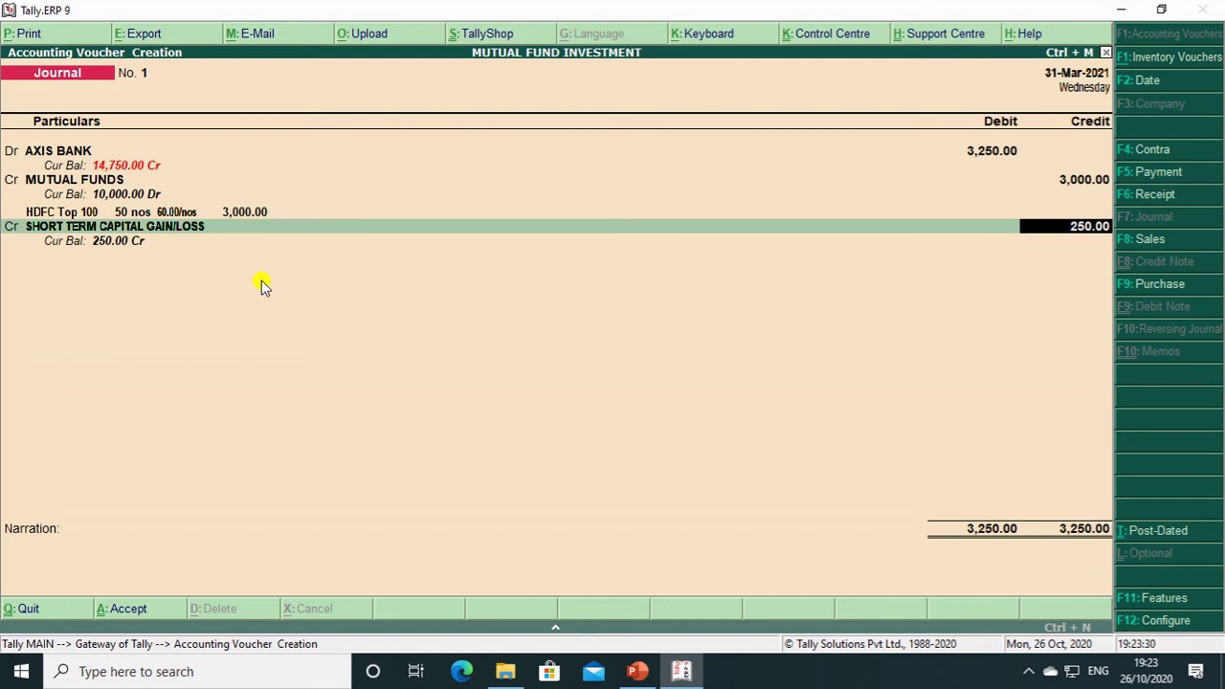
{"action": "key", "text": "Return"}
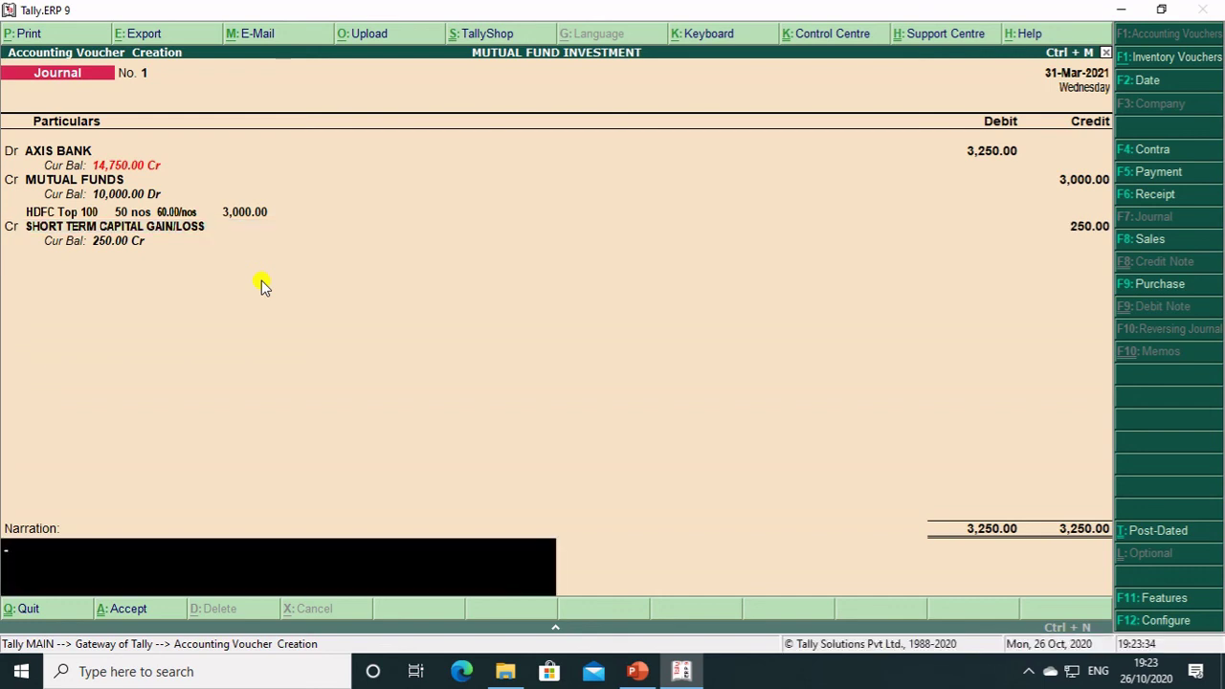
{"action": "key", "text": "Return"}
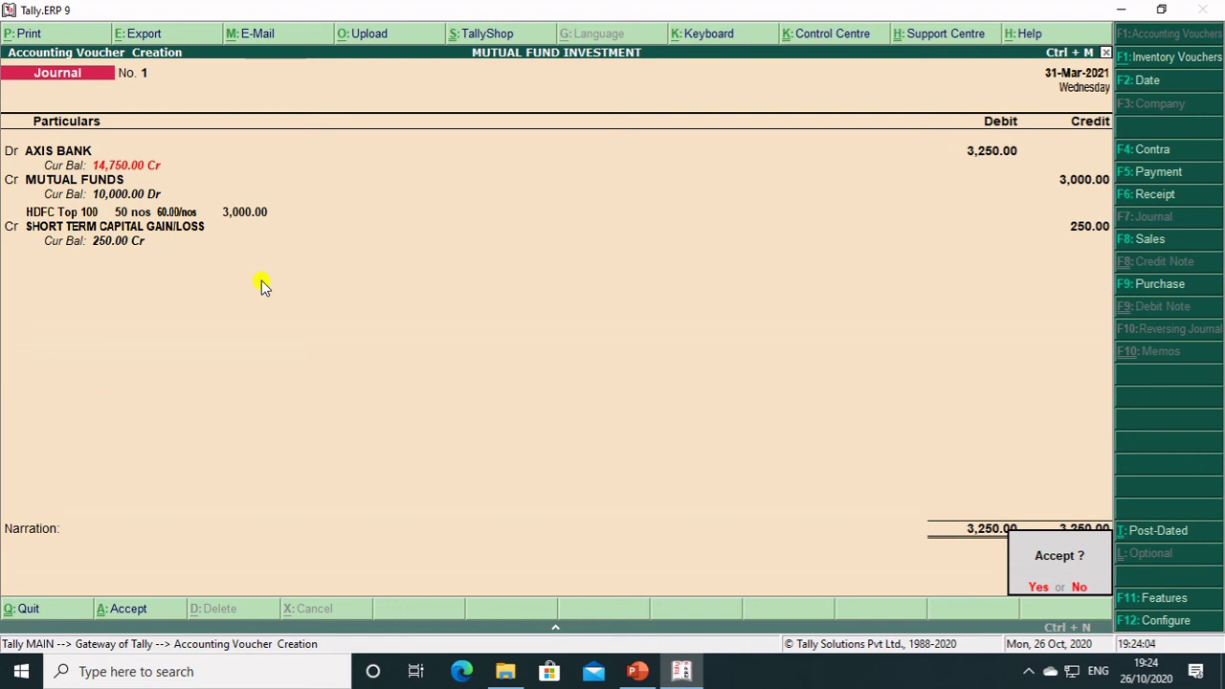
{"action": "key", "text": "Return"}
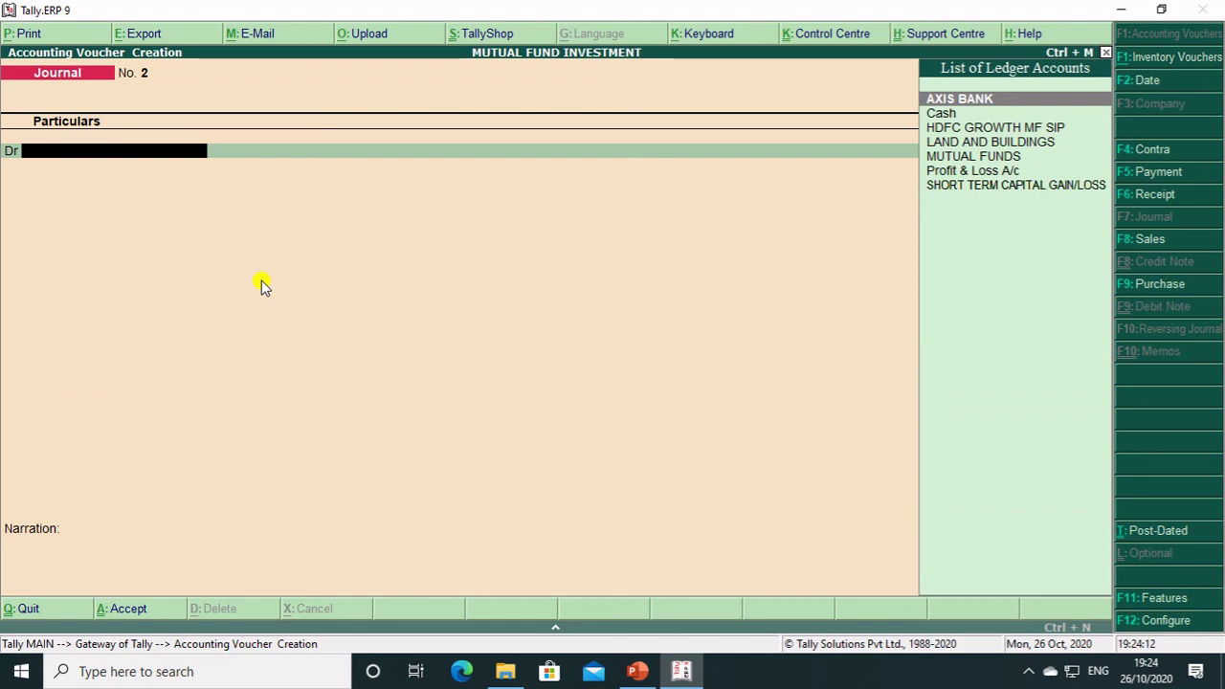
{"action": "key", "text": "Escape"}
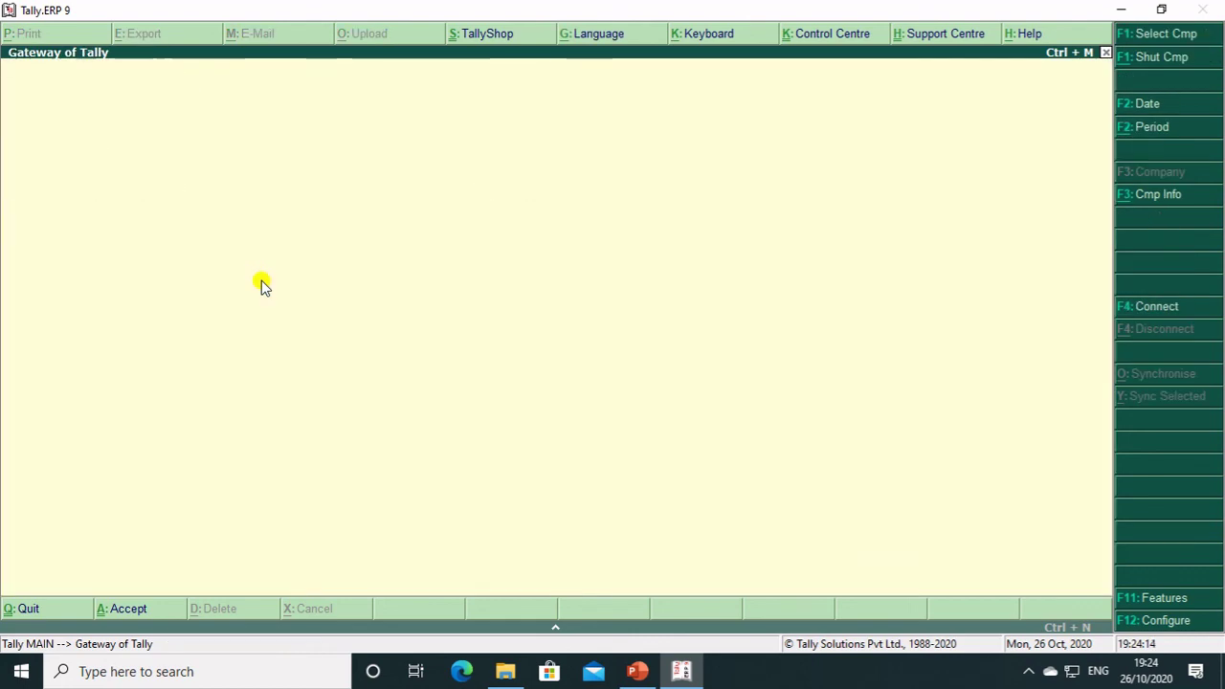